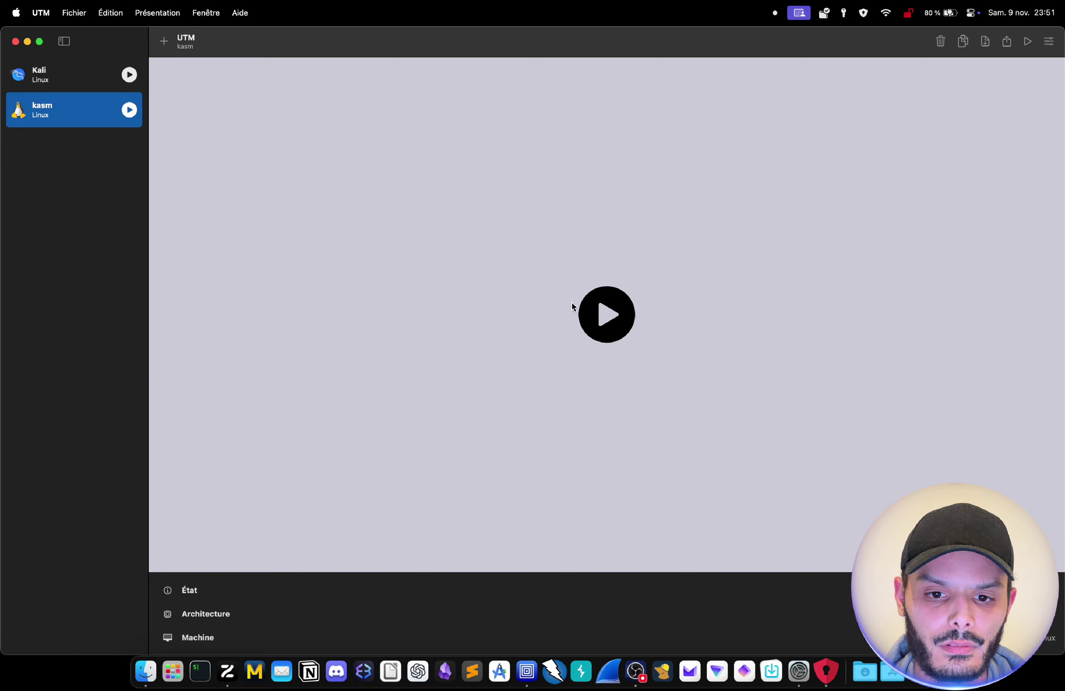
Step: Start the kasm virtual machine, choose Français as the installer language and accept the keyboard configuration
{"action": "left_click", "coordinate": [615, 318]}
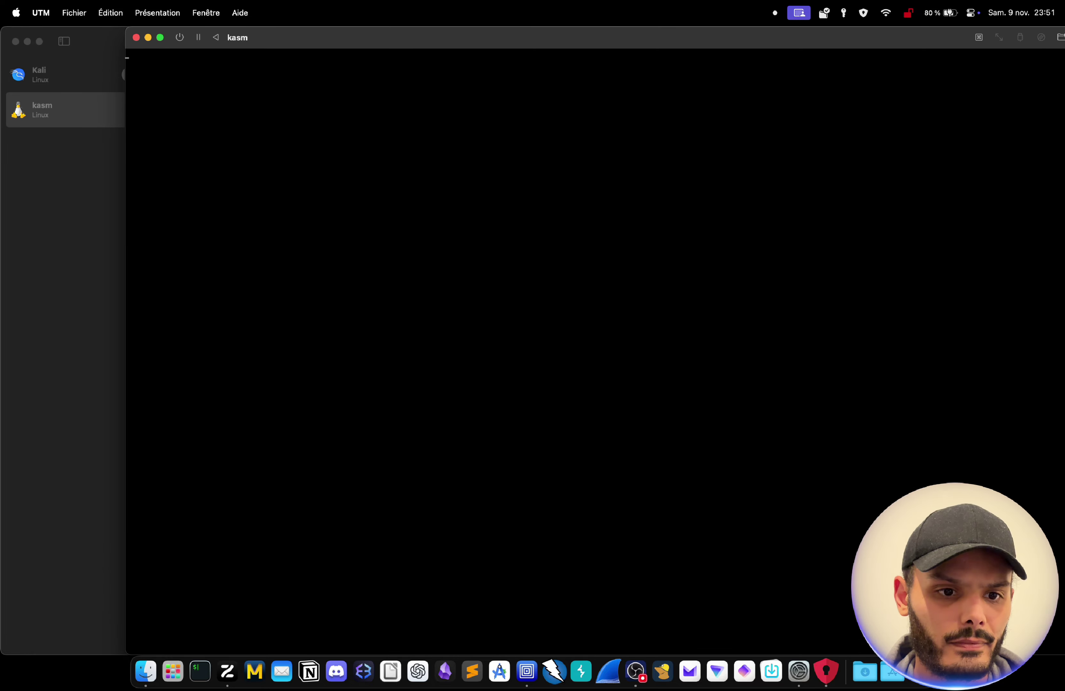
{"action": "key", "text": "Down"}
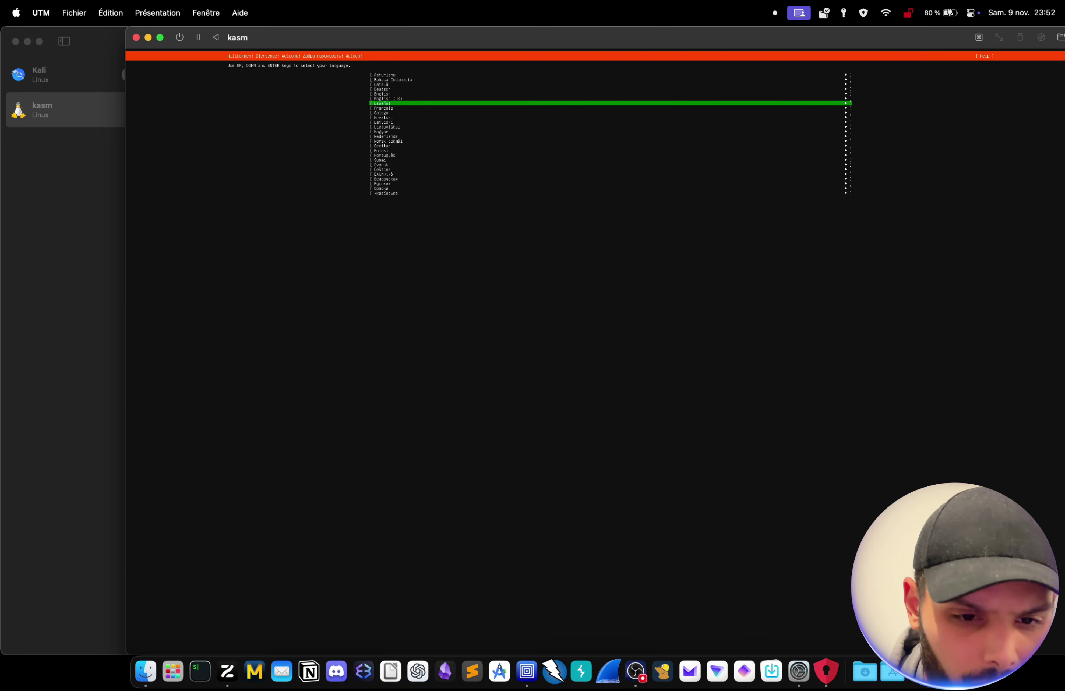
{"action": "key", "text": "Return"}
{"action": "key", "text": "Return"}
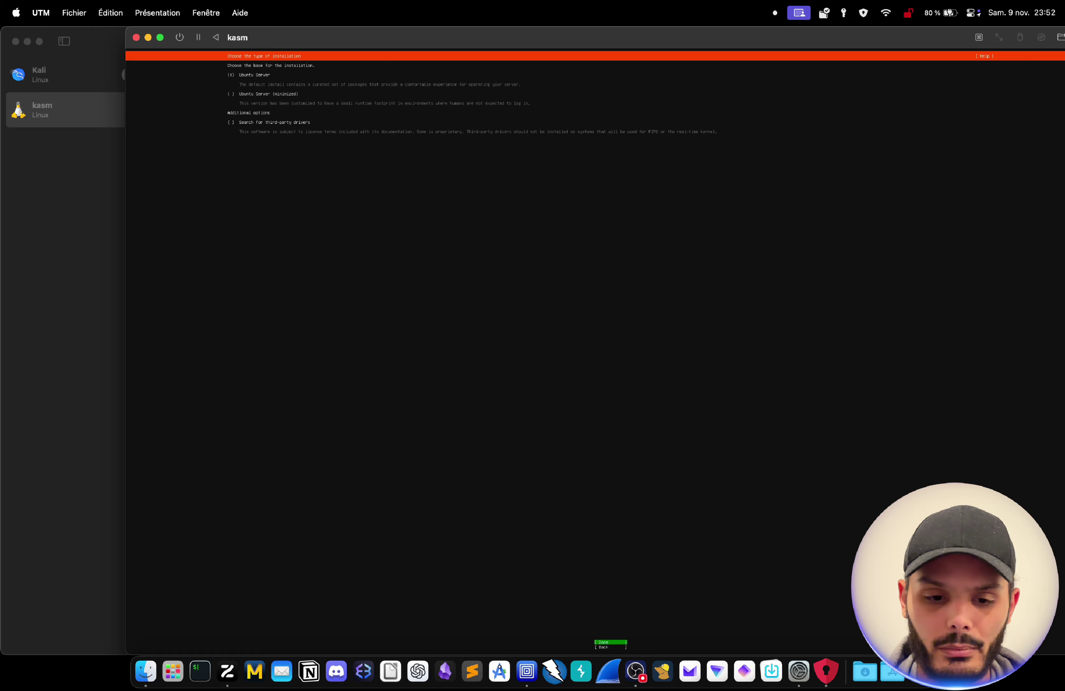
Step: Keep Ubuntu Server as the installation base and accept the default network, proxy and archive mirror settings
{"action": "key", "text": "Return"}
{"action": "key", "text": "Return"}
{"action": "key", "text": "Return"}
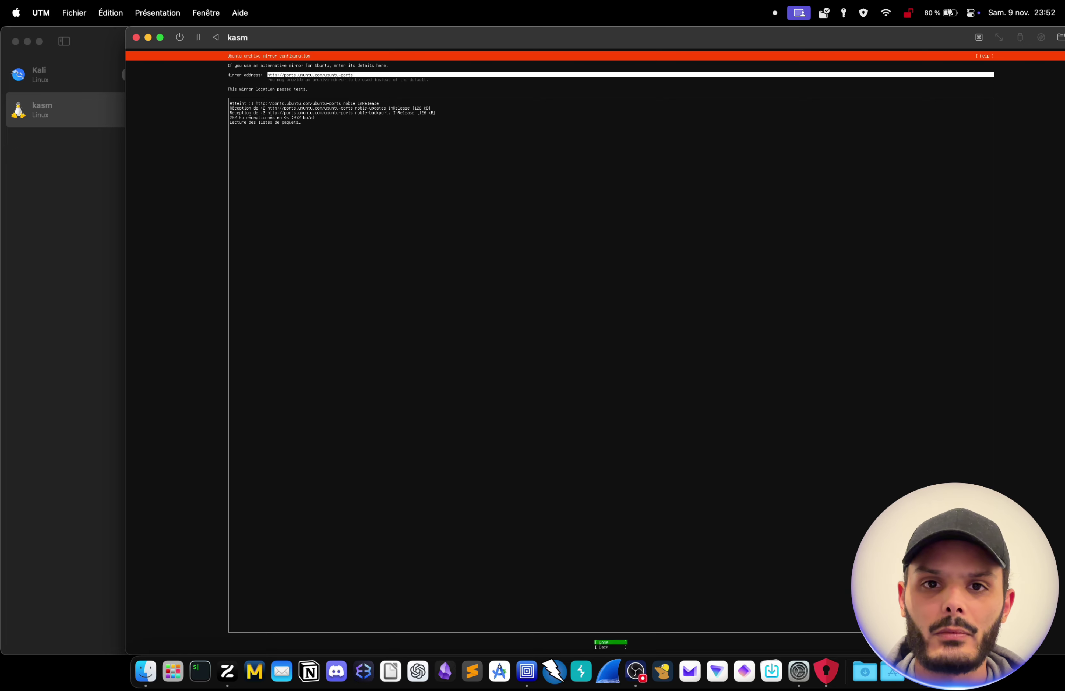
{"action": "key", "text": "Return"}
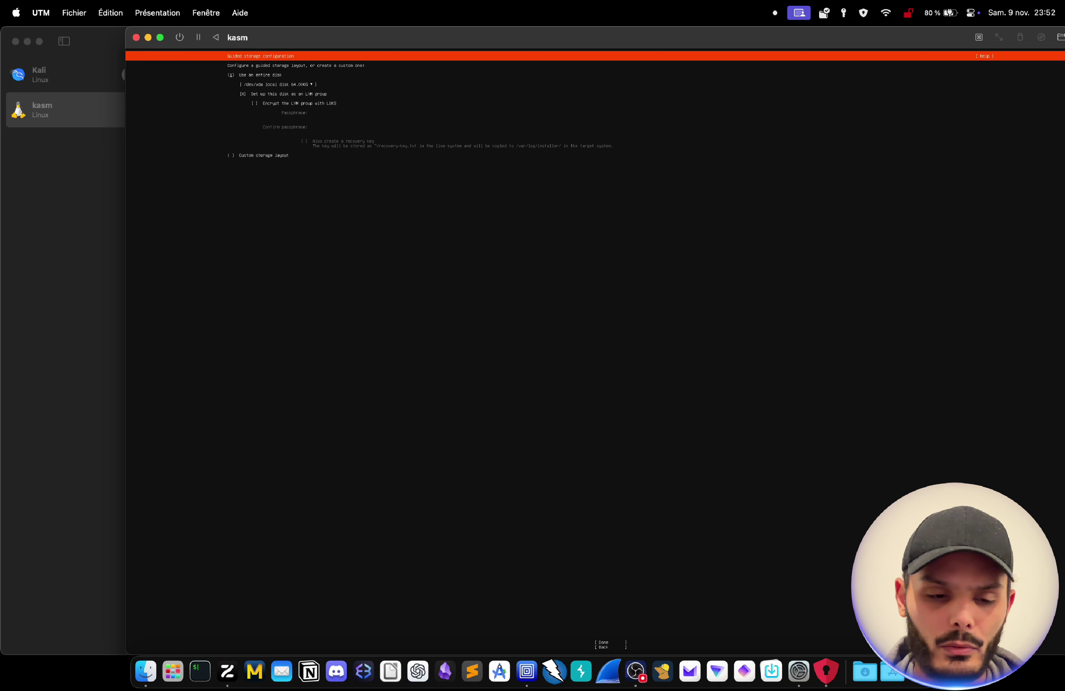
Step: Accept the guided storage layout that uses the entire disk as an LVM group without LUKS encryption
{"action": "key", "text": "Tab"}
{"action": "key", "text": "Tab"}
{"action": "key", "text": "Tab"}
{"action": "key", "text": "Tab"}
{"action": "key", "text": "Tab"}
{"action": "key", "text": "Tab"}
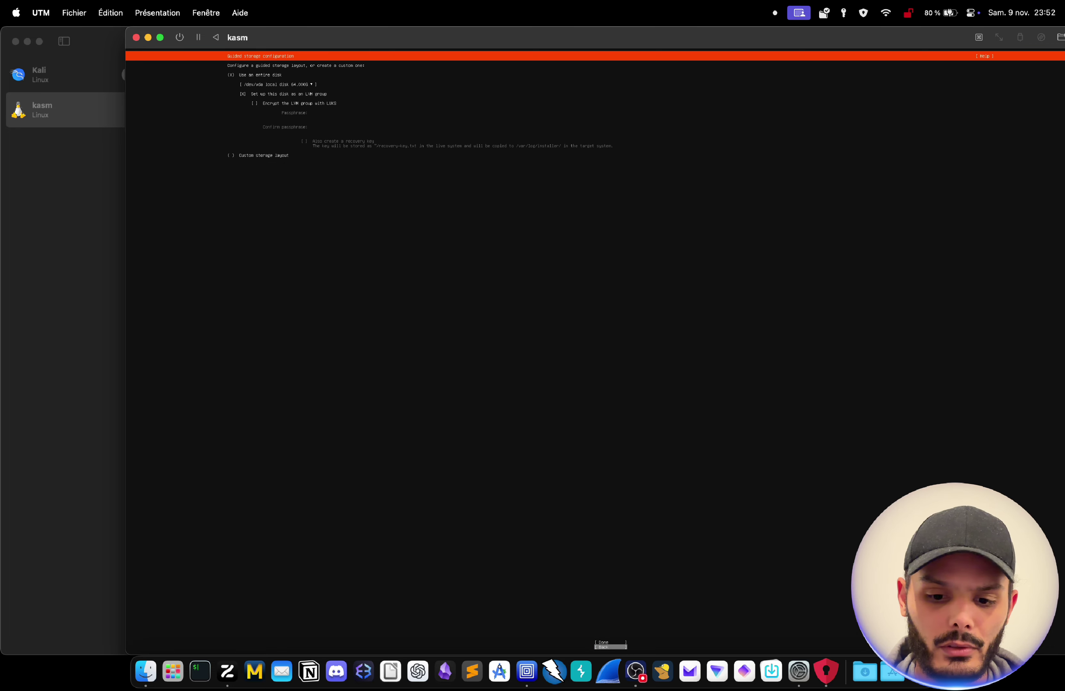
{"action": "key", "text": "shift+Tab"}
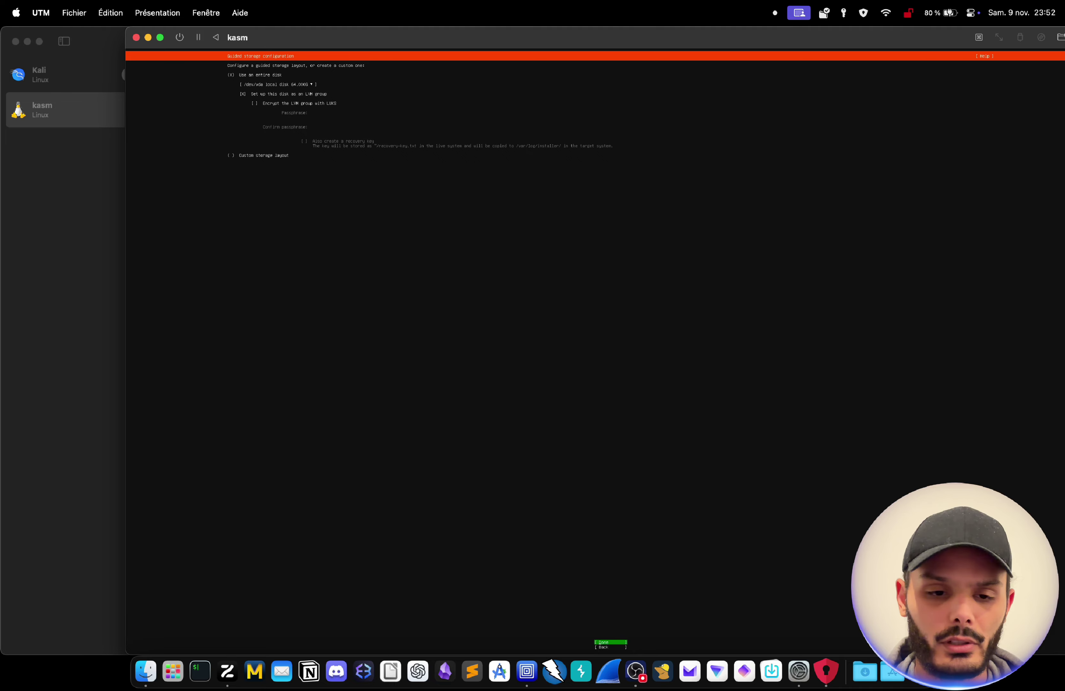
{"action": "key", "text": "Return"}
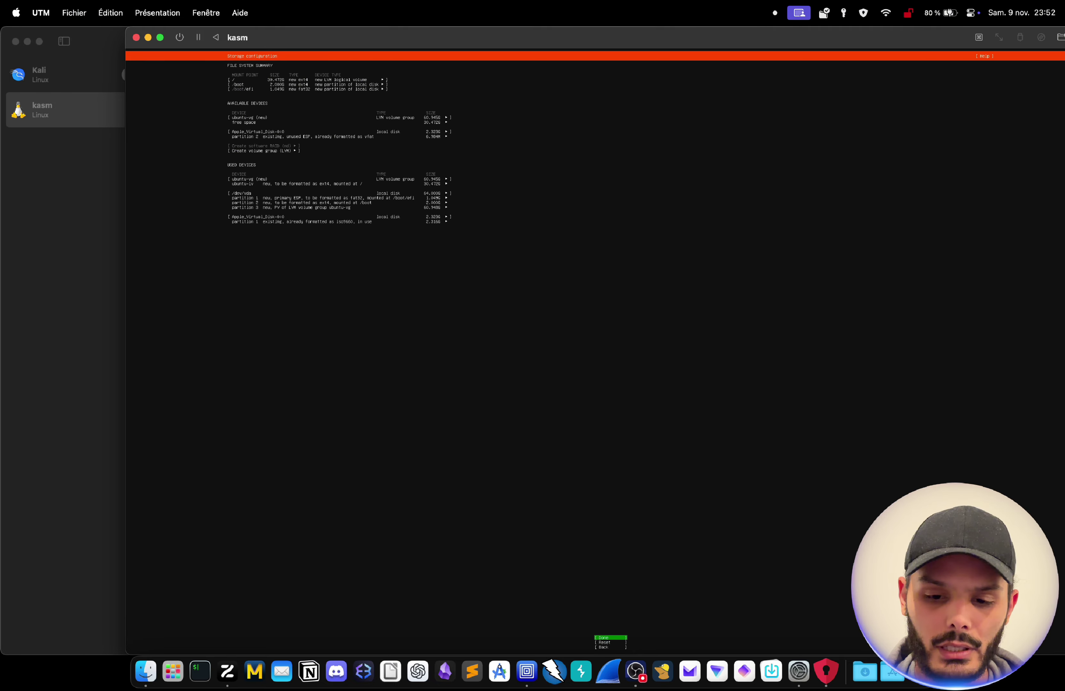
Step: Accept the storage summary and confirm the destructive disk formatting to begin the installation
{"action": "key", "text": "Return"}
{"action": "key", "text": "Down"}
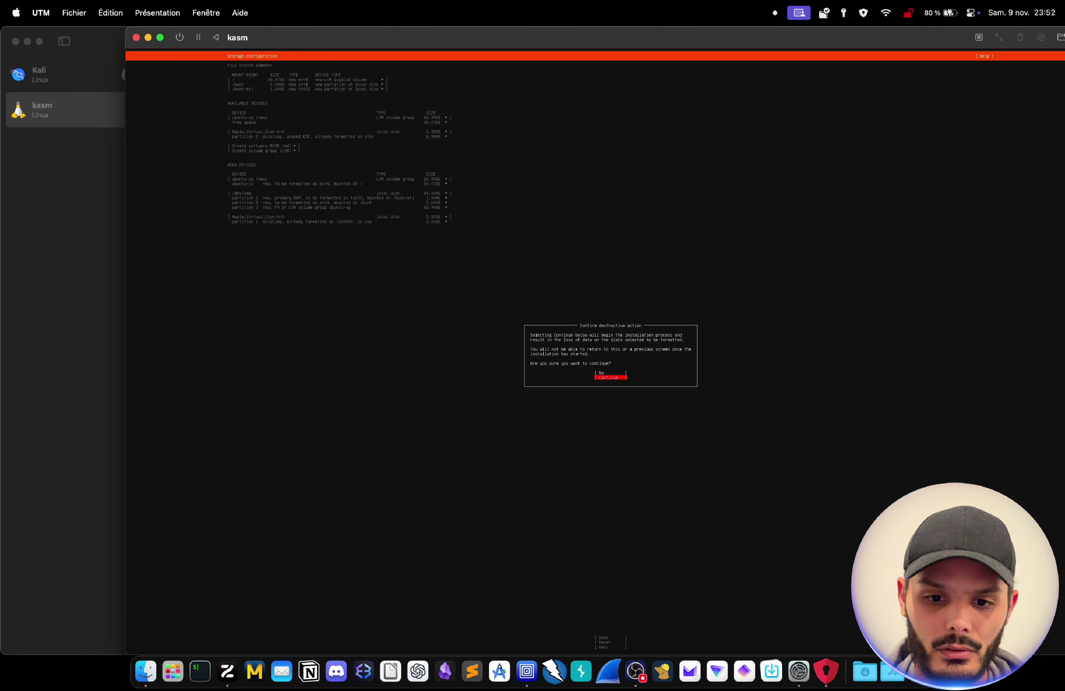
{"action": "key", "text": "Return"}
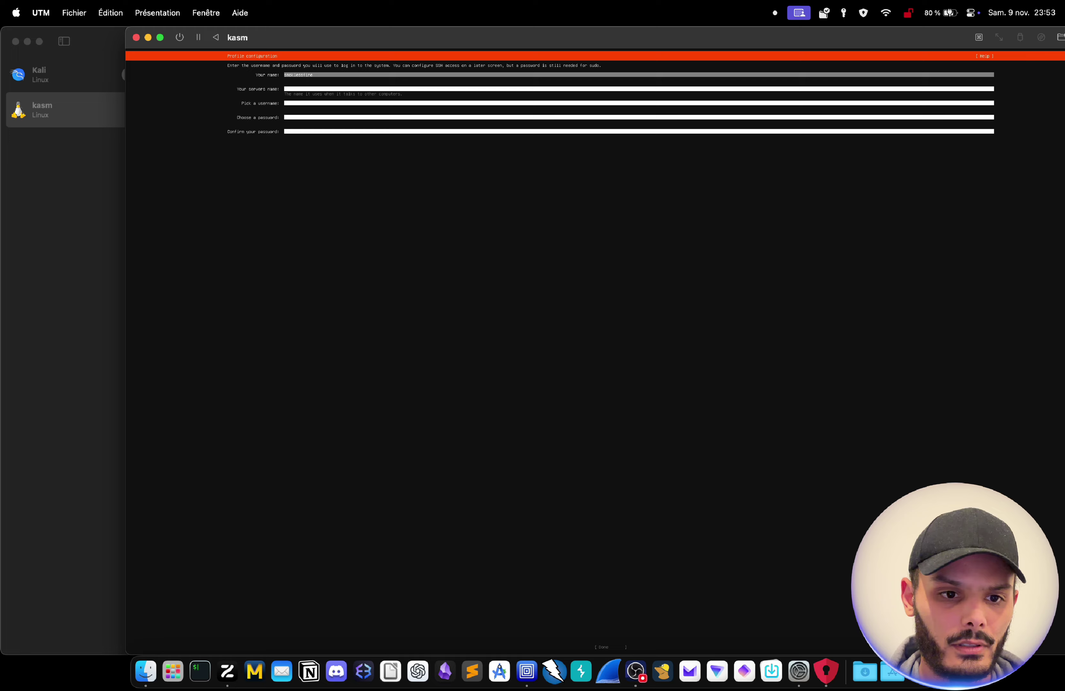
Step: Fill in the profile with the user's name, server name kasm, username kasm and the account password with its confirmation
{"action": "key", "text": "Tab"}
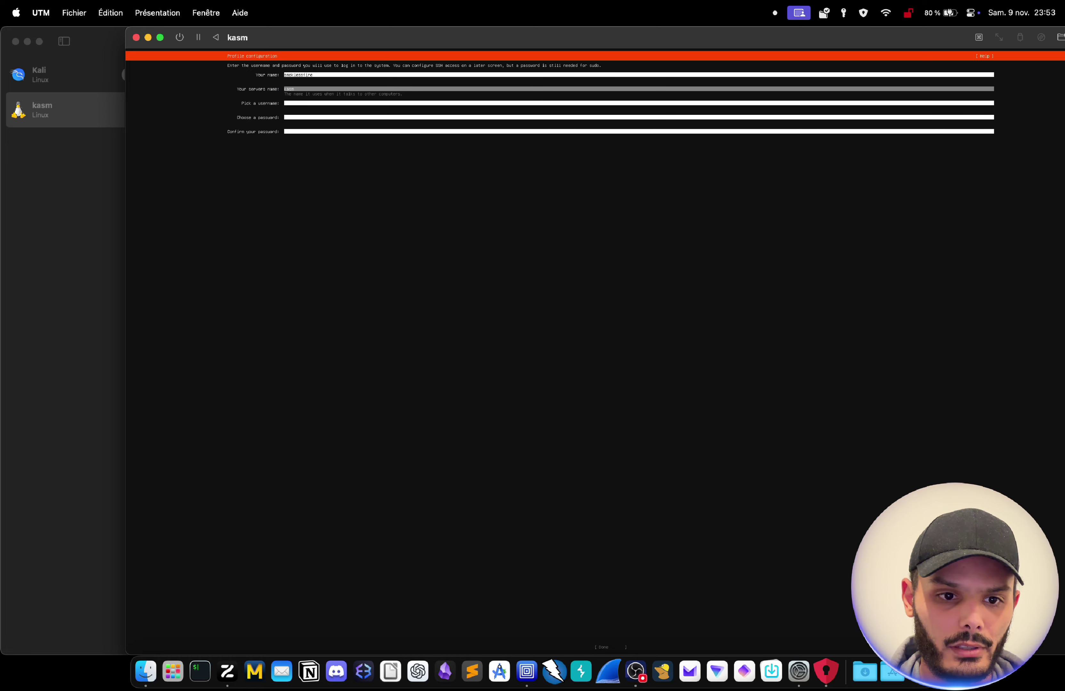
{"action": "key", "text": "Tab"}
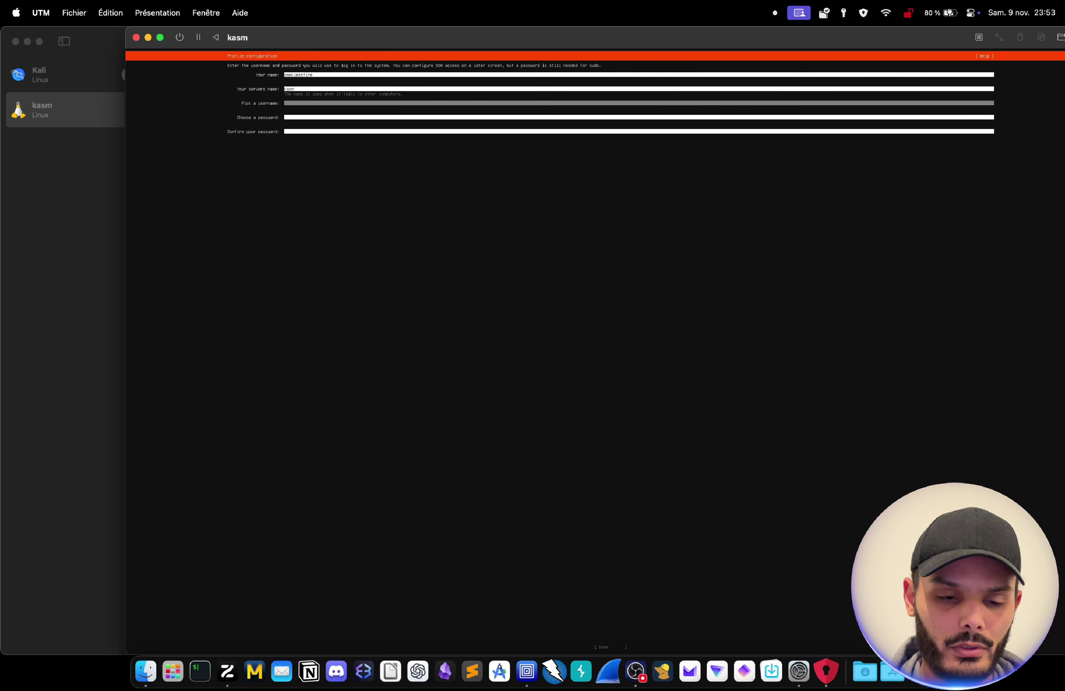
{"action": "key", "text": "Tab"}
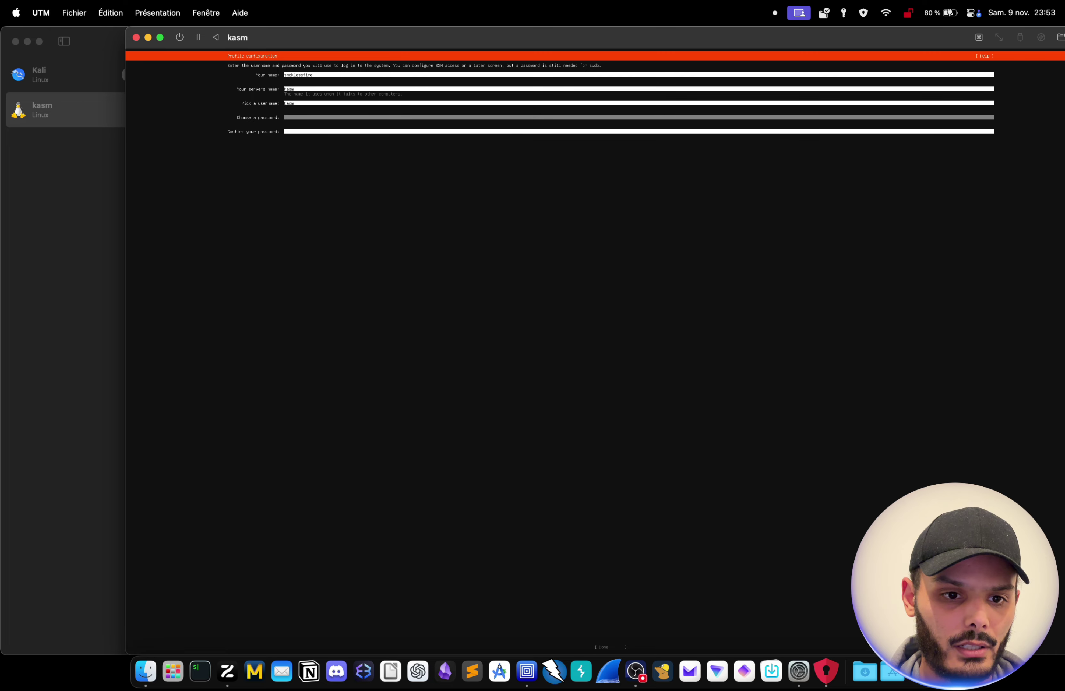
{"action": "type", "text": "***********"}
{"action": "key", "text": "Tab"}
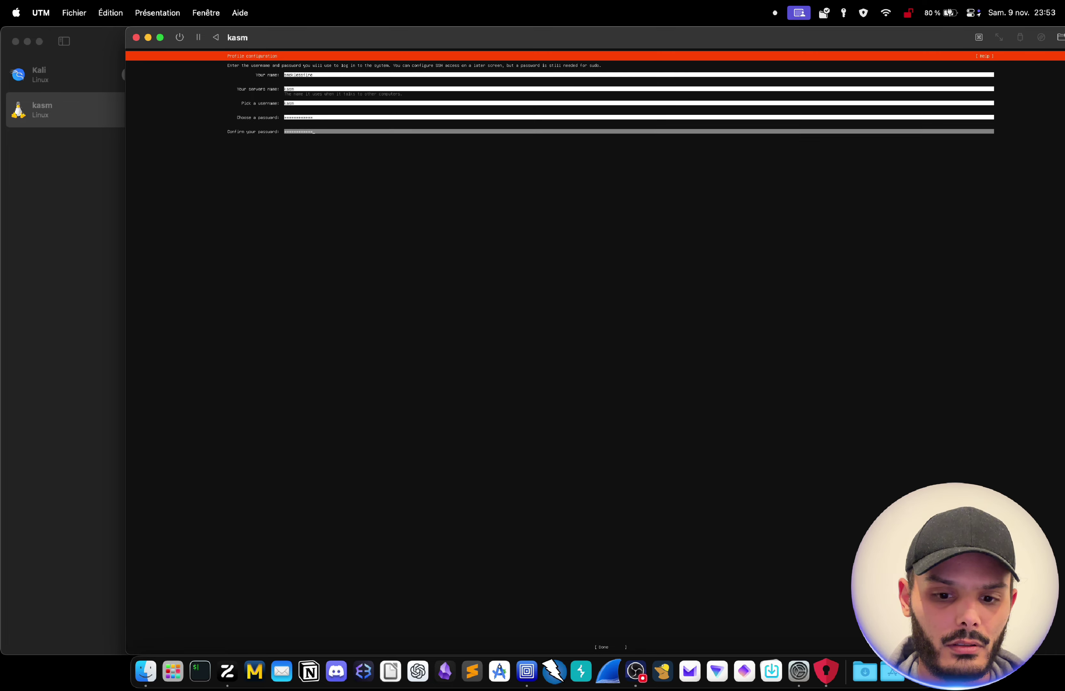
{"action": "type", "text": "***********"}
{"action": "key", "text": "Tab"}
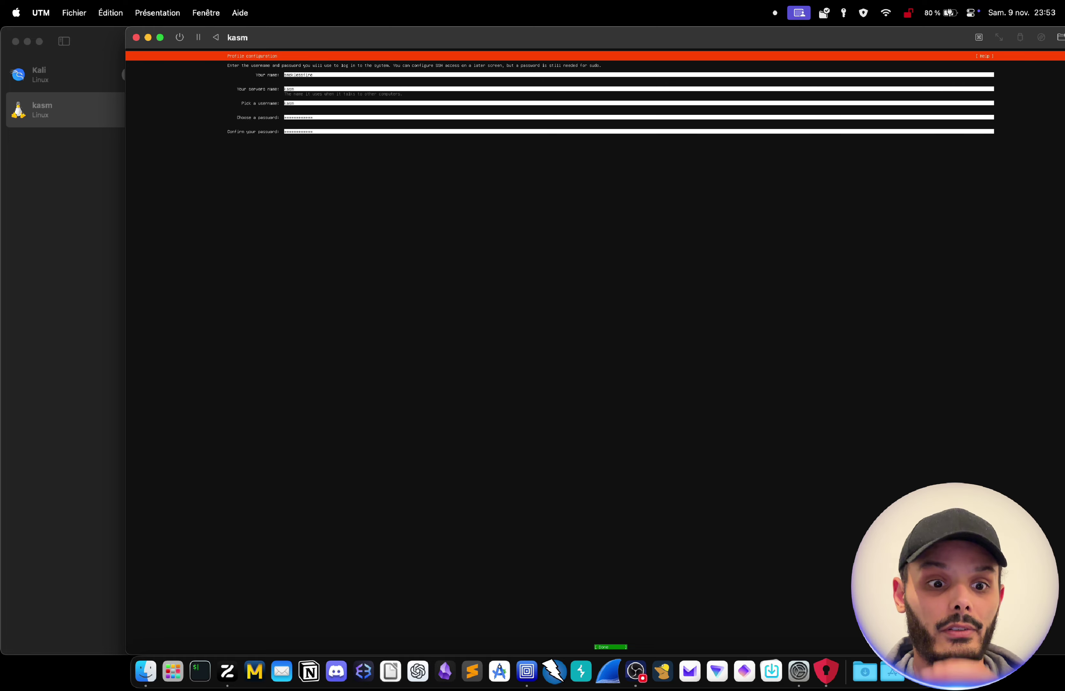
{"action": "key", "text": "Return"}
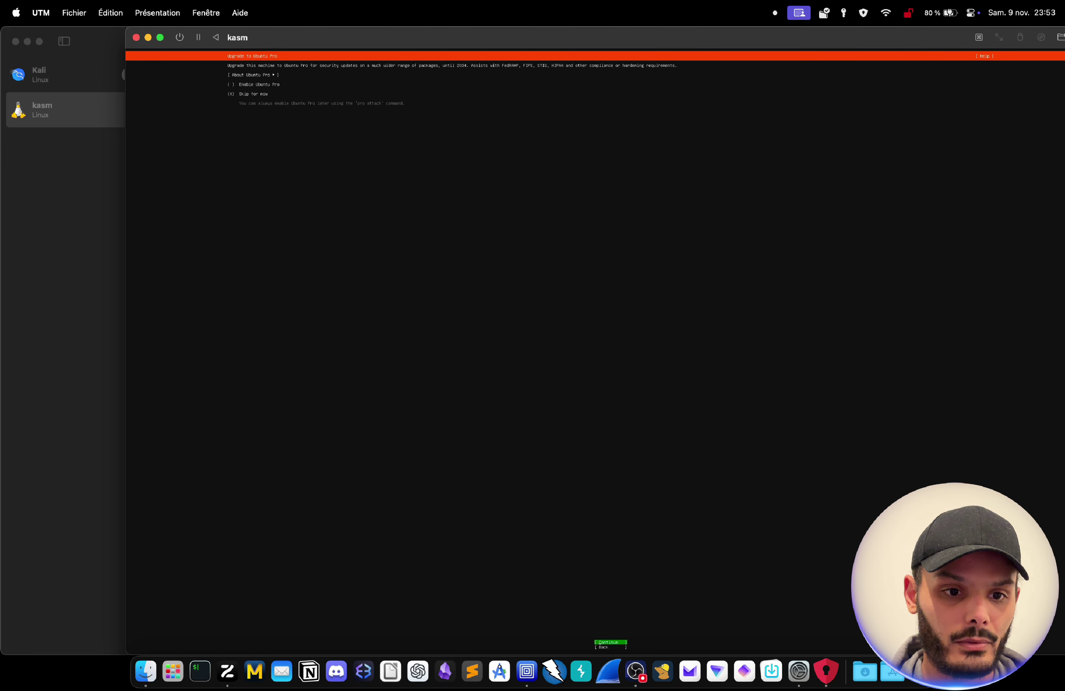
Step: Skip Ubuntu Pro and choose to install the OpenSSH server without any featured server snaps
{"action": "key", "text": "Return"}
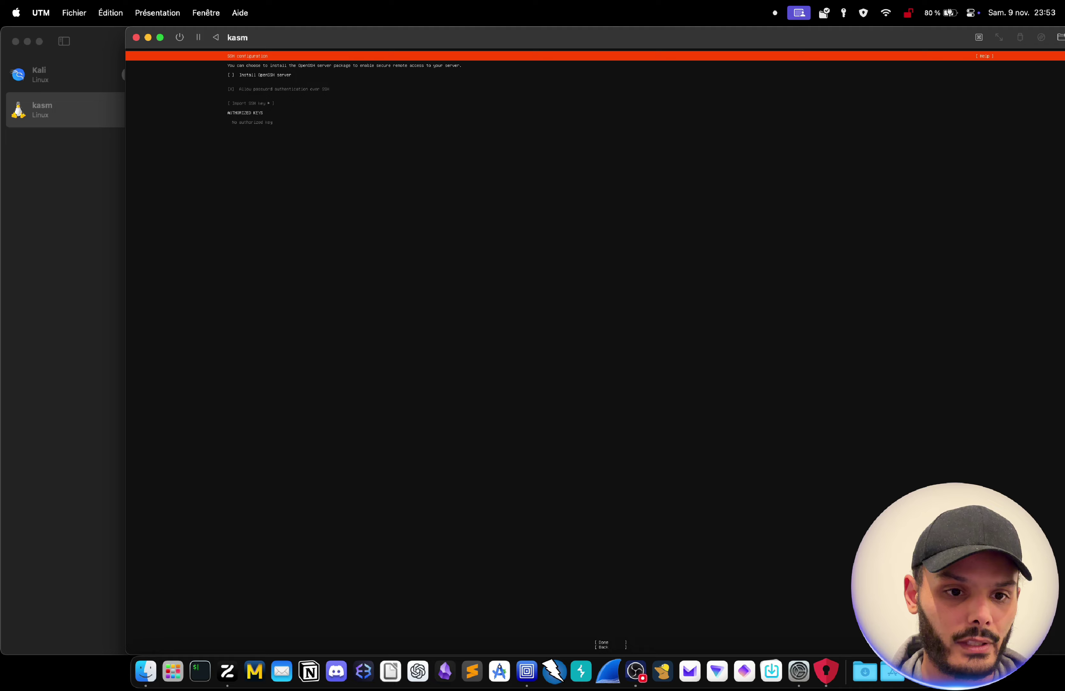
{"action": "key", "text": "space"}
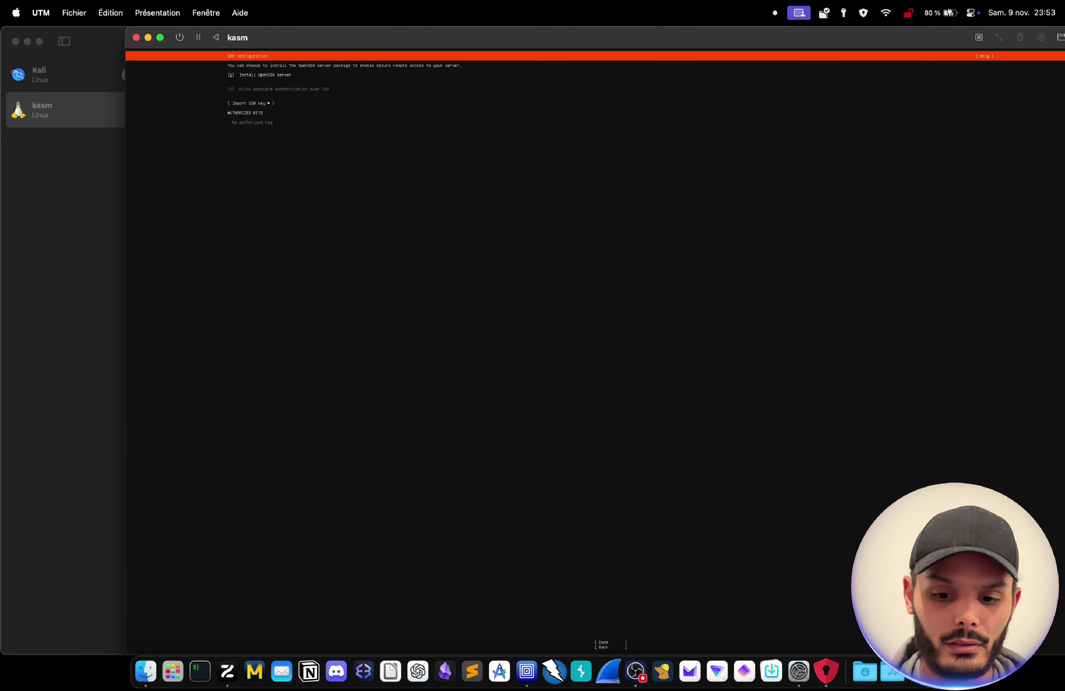
{"action": "key", "text": "Tab"}
{"action": "key", "text": "Tab"}
{"action": "key", "text": "Return"}
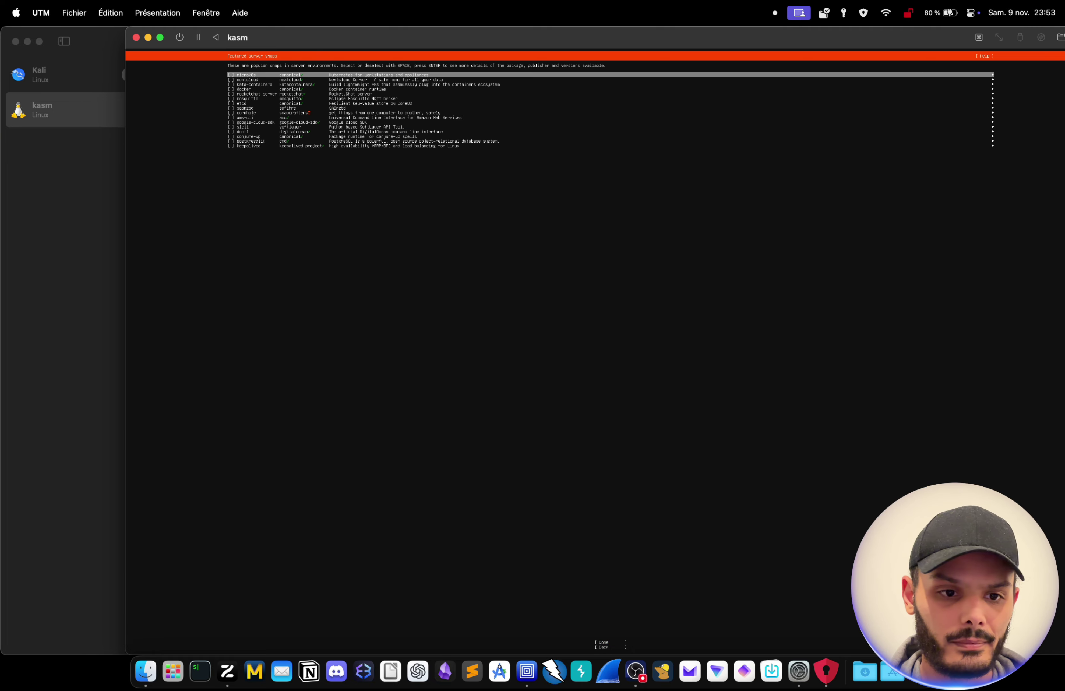
{"action": "key", "text": "Tab"}
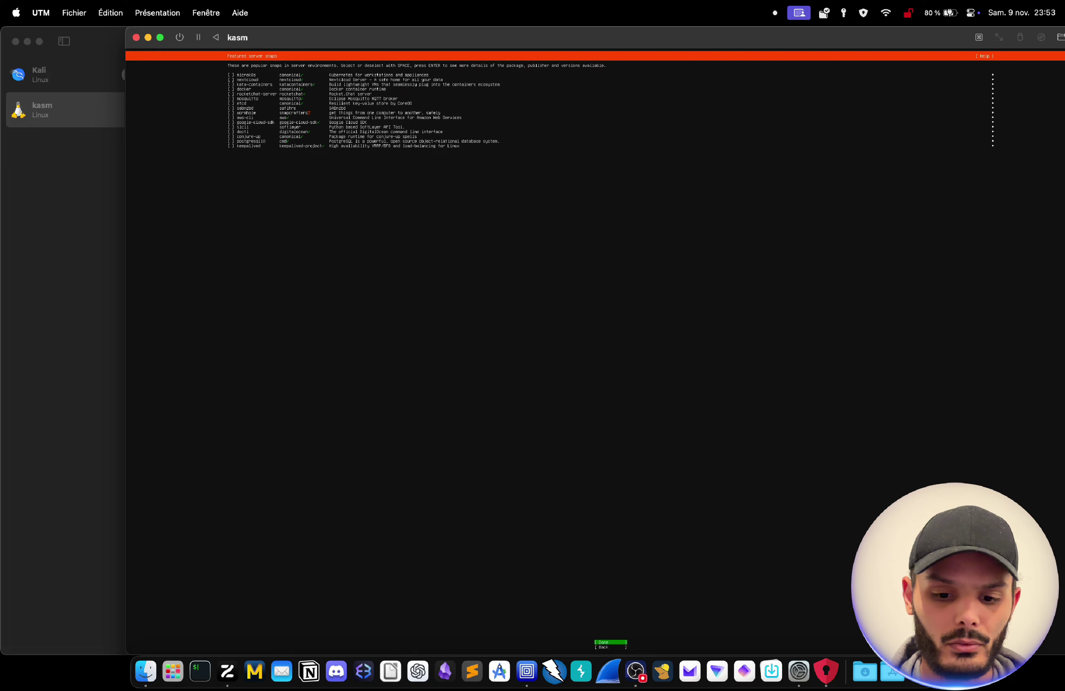
{"action": "key", "text": "Return"}
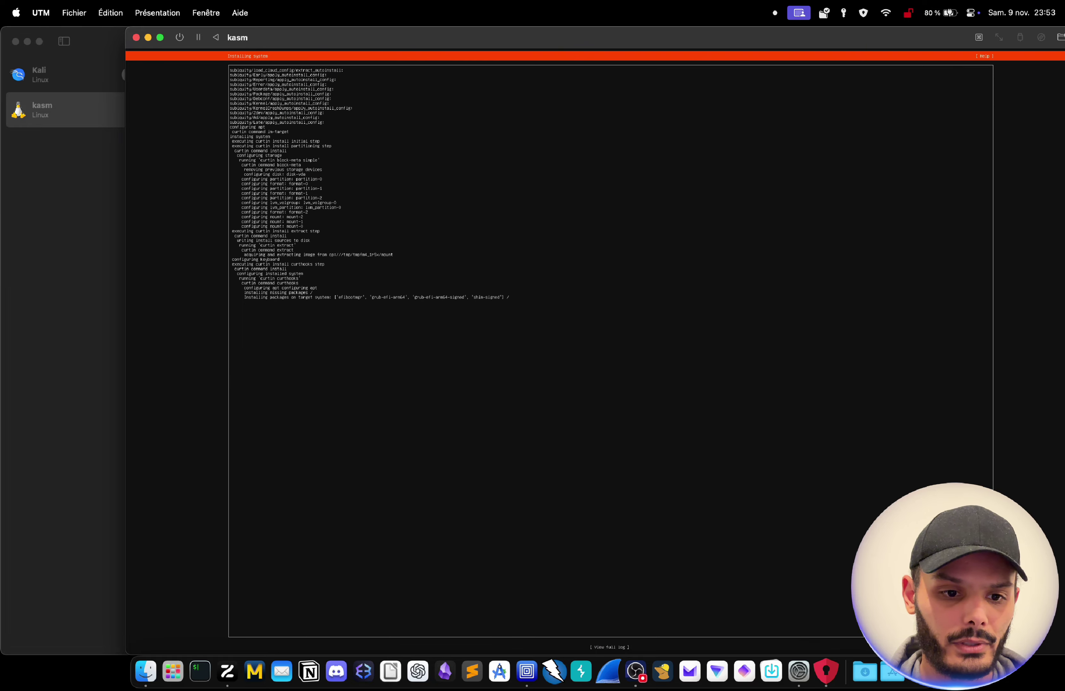
Step: Clear the installer image from the kasm virtual machine's external drive and start the machine again
{"action": "left_click", "coordinate": [262, 599]}
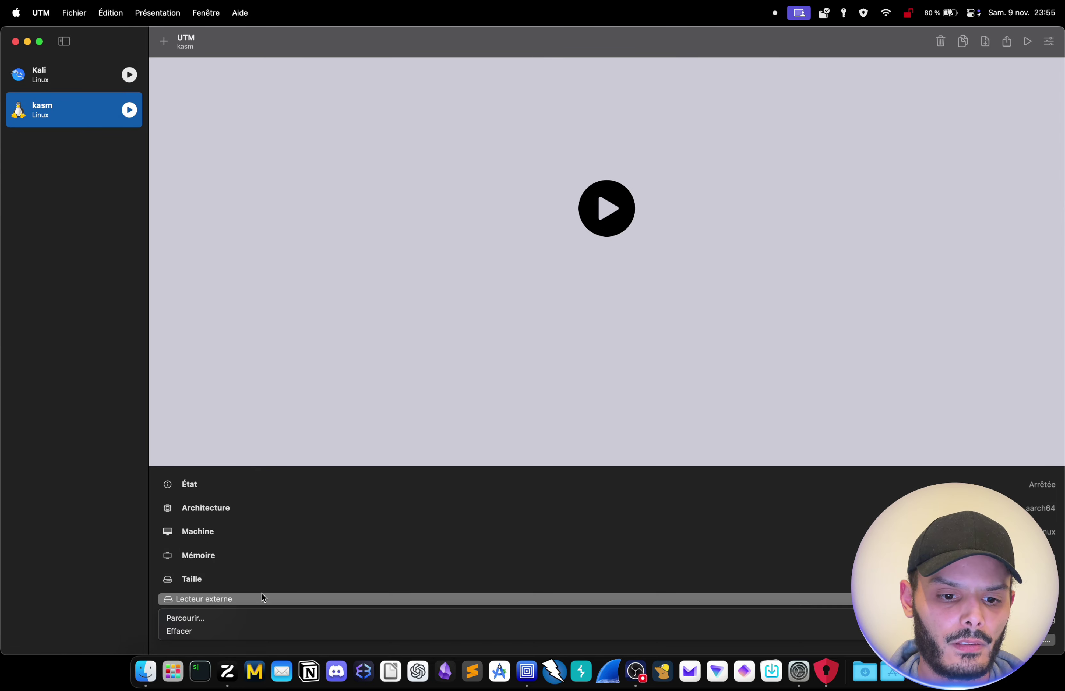
{"action": "left_click", "coordinate": [233, 631]}
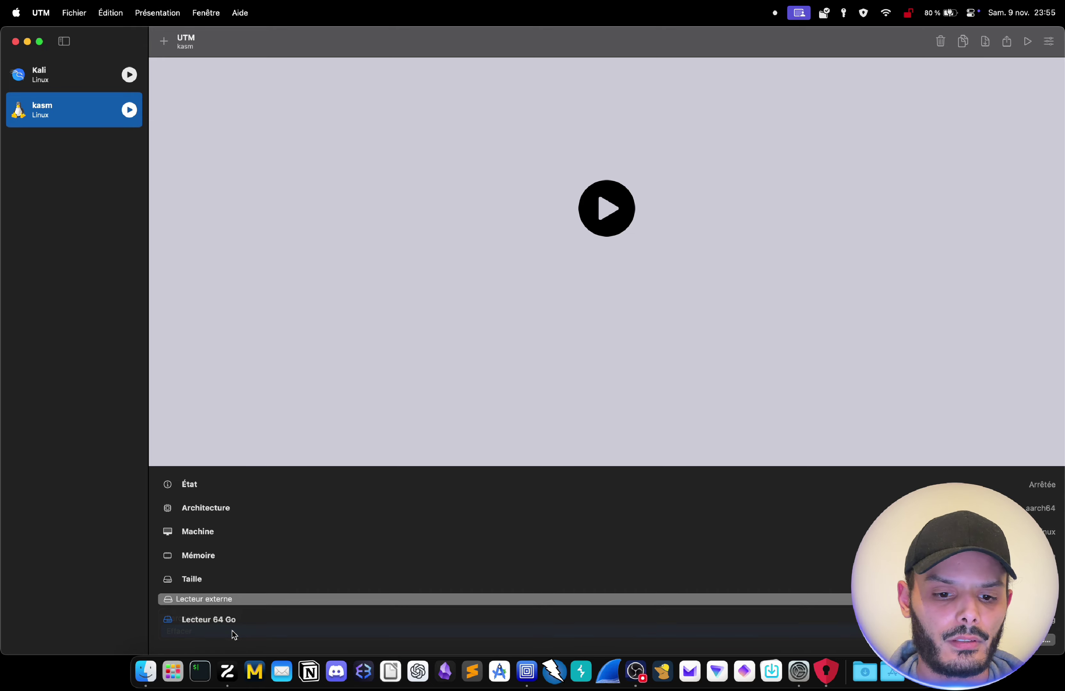
{"action": "left_click", "coordinate": [609, 207]}
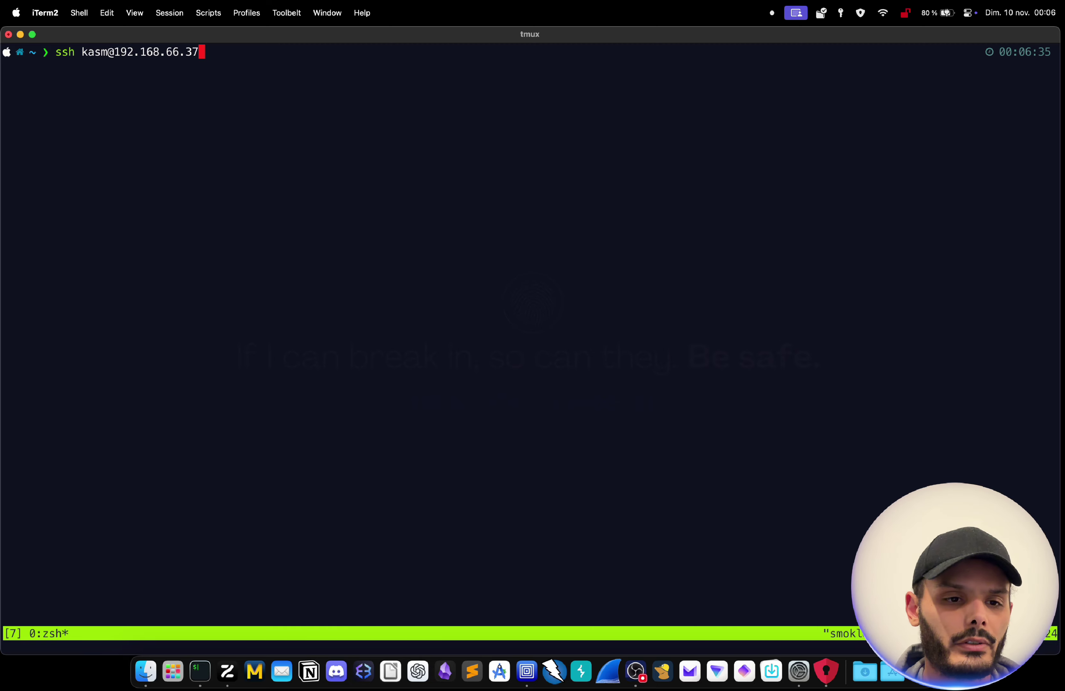
{"action": "key", "text": "Return"}
{"action": "type", "text": "yes"}
{"action": "key", "text": "Return"}
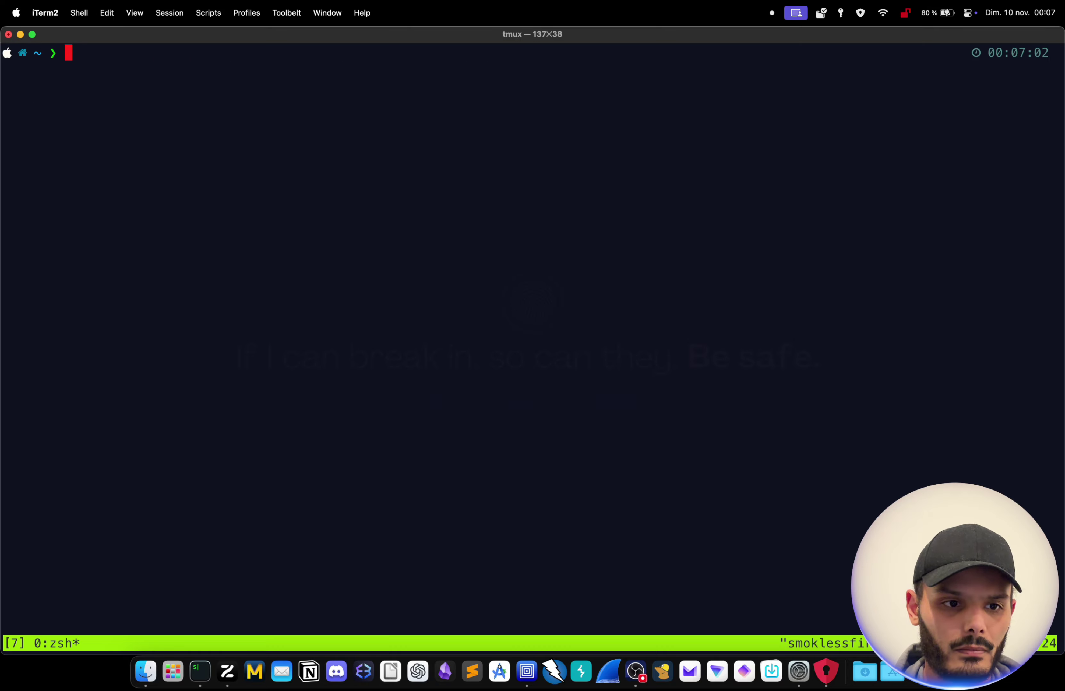
{"action": "key", "text": "Up"}
{"action": "key", "text": "Return"}
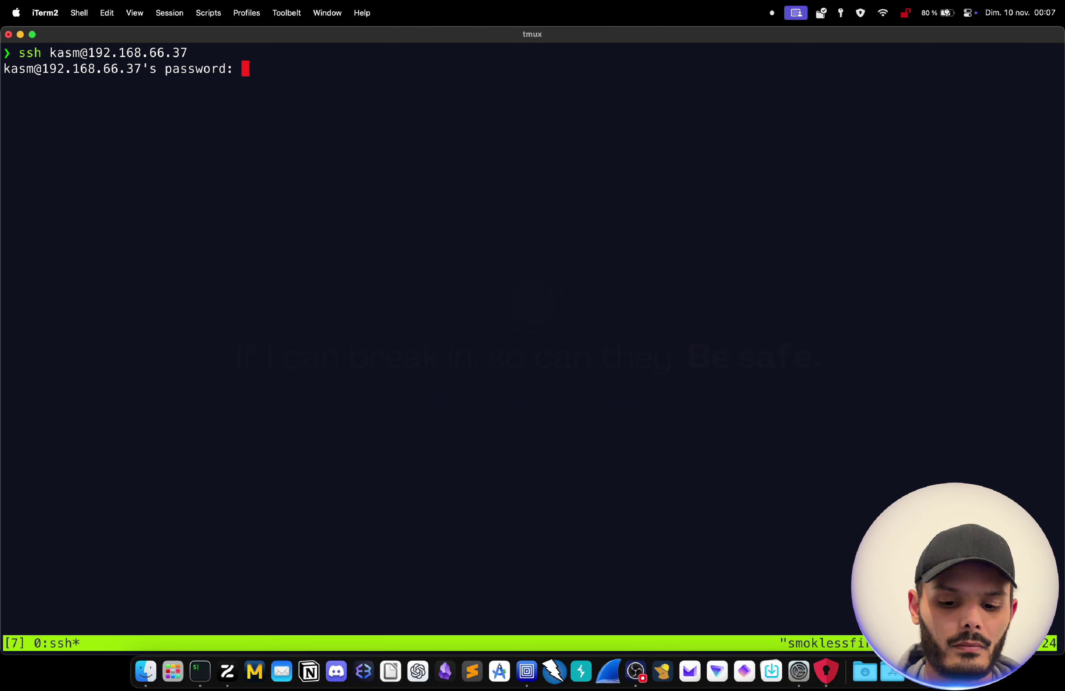
Step: Run sudo apt update && sudo apt full-upgrade -y on the server and reboot it
{"action": "type", "text": "sudo apt update && sudo apt full-upgrade -y"}
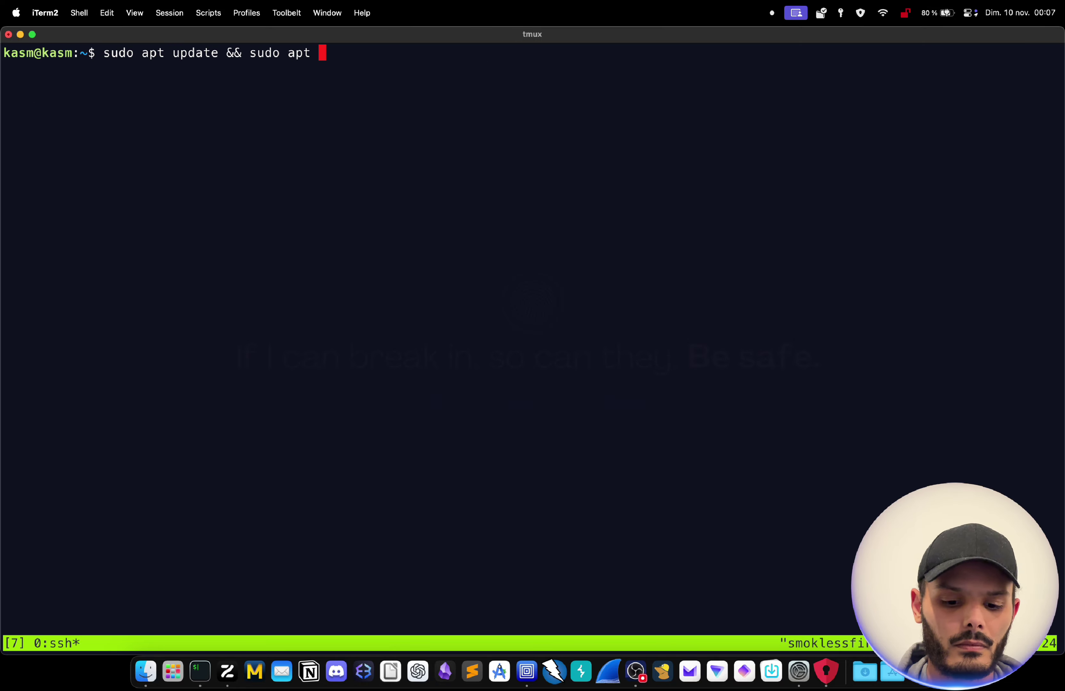
{"action": "key", "text": "Return"}
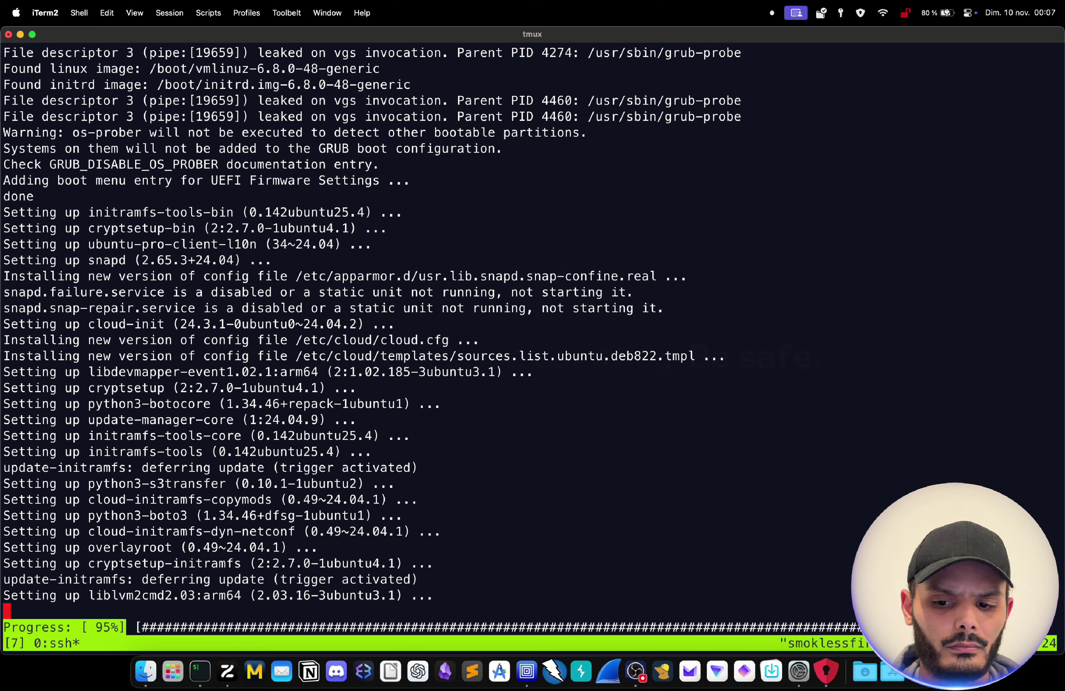
{"action": "key", "text": "Return"}
{"action": "key", "text": "Return"}
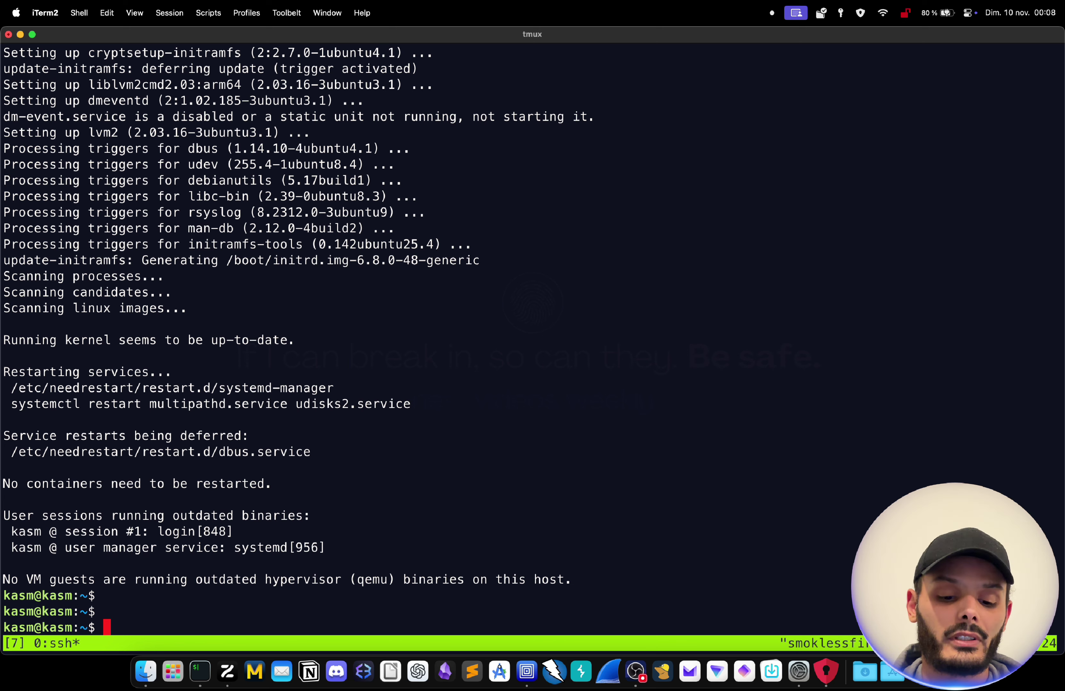
{"action": "type", "text": "reboot"}
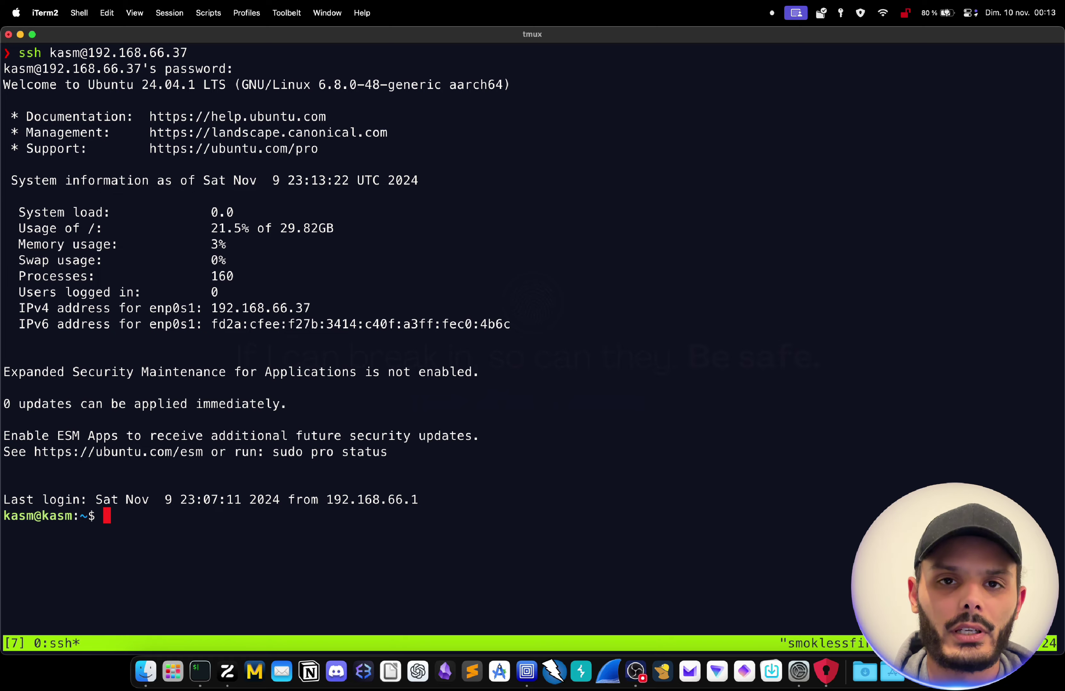
Step: Switch to Zen Browser and compare the Standard Install and Offline Install arm64 commands in the Kasm single-server installation guide
{"action": "key", "text": "super+Tab"}
{"action": "scroll", "coordinate": [501, 307], "scroll_direction": "down", "scroll_amount": 5}
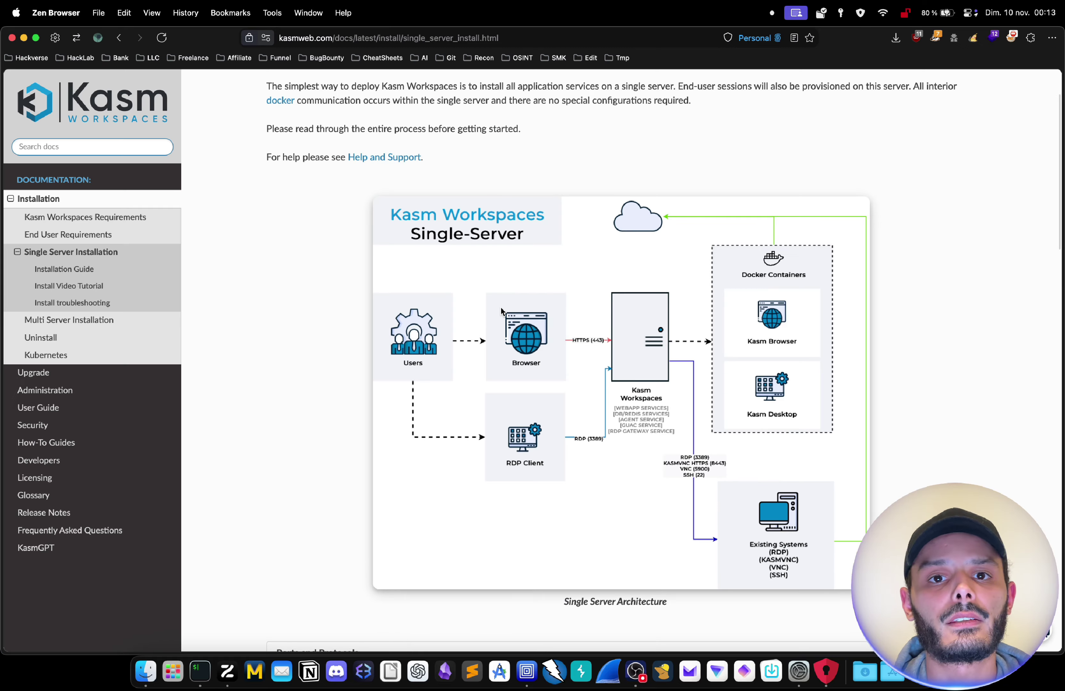
{"action": "scroll", "coordinate": [501, 312], "scroll_direction": "down", "scroll_amount": 10}
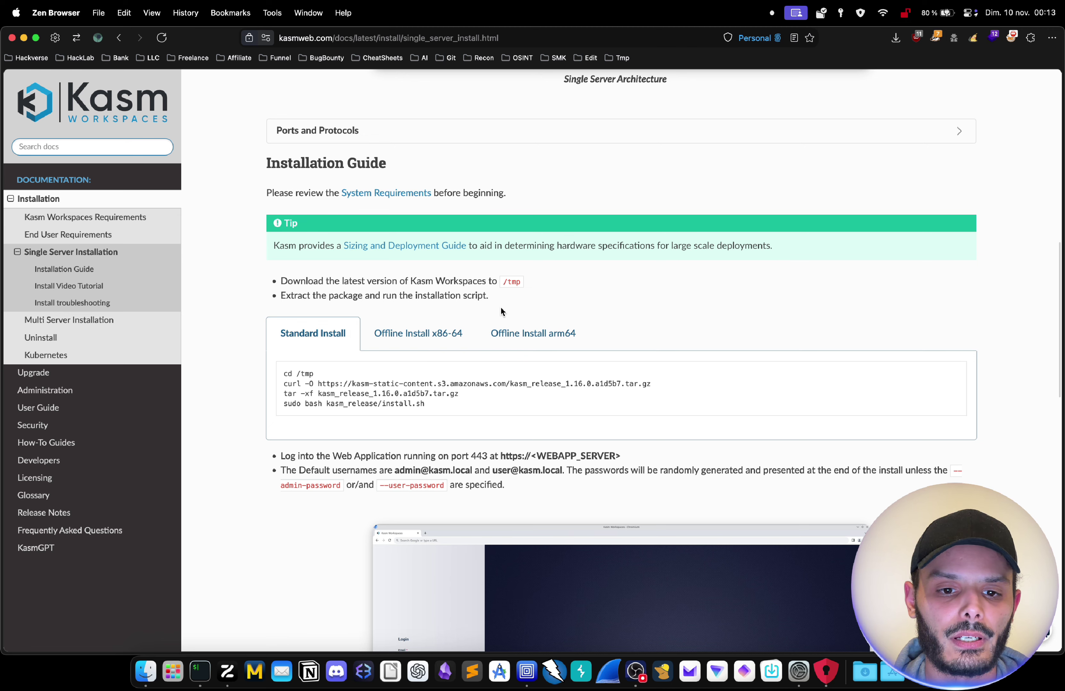
{"action": "left_click", "coordinate": [504, 341]}
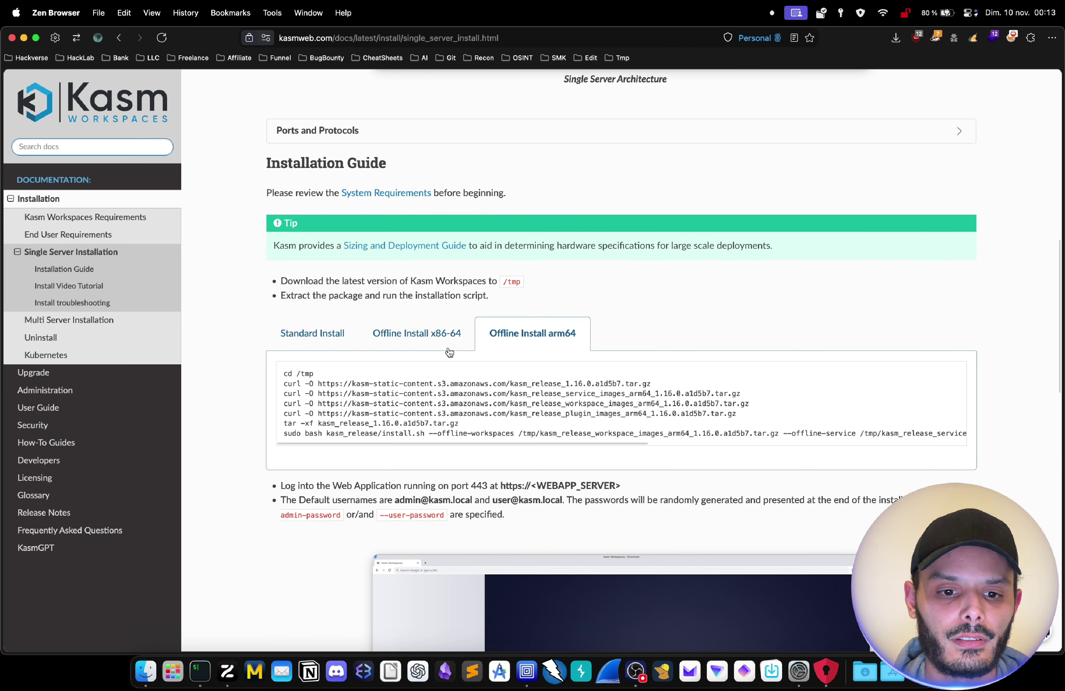
{"action": "left_click", "coordinate": [310, 335]}
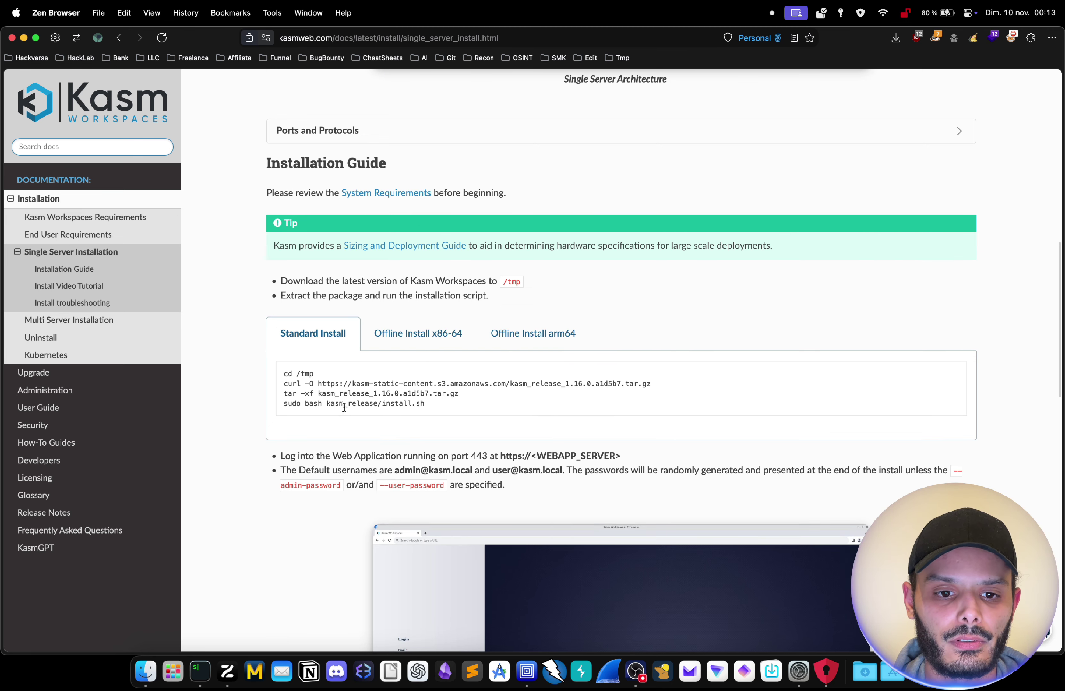
{"action": "left_click", "coordinate": [506, 341]}
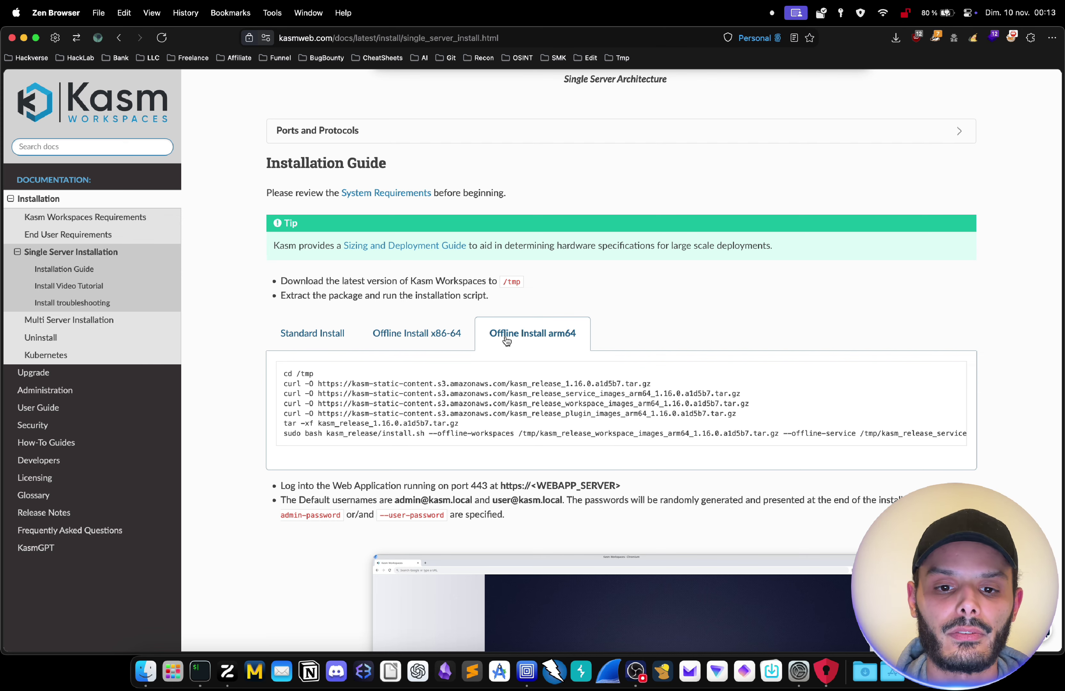
Step: Copy the full Offline Install arm64 command block from the Kasm installation guide
{"action": "scroll", "coordinate": [383, 325], "scroll_direction": "down", "scroll_amount": 2}
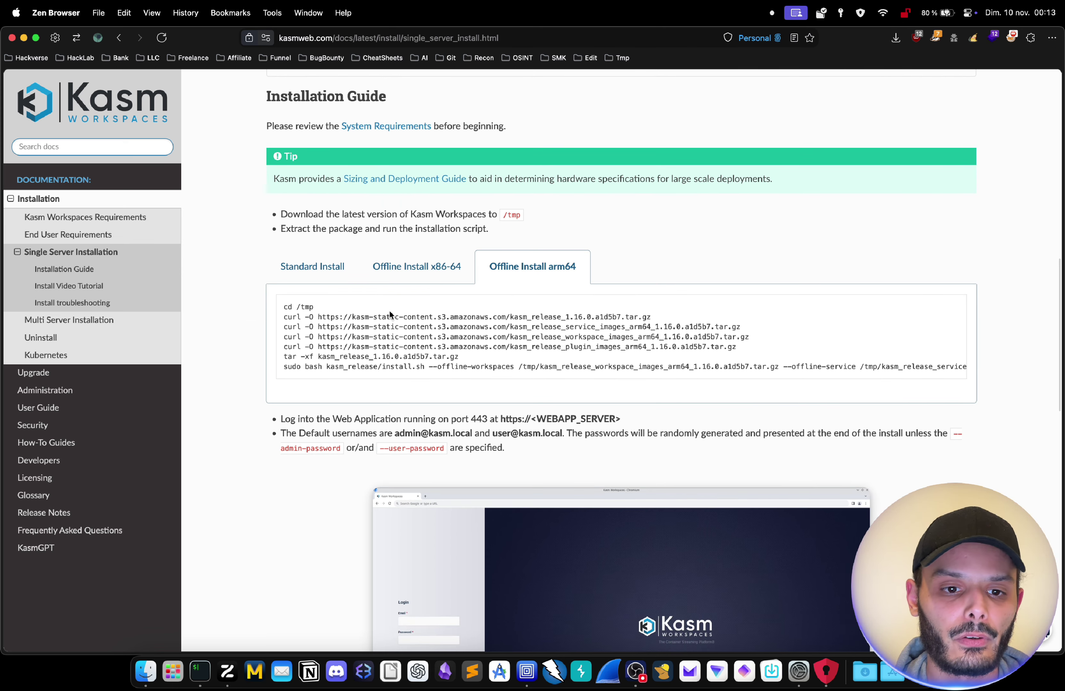
{"action": "left_click", "coordinate": [333, 272]}
{"action": "left_click_drag", "start_coordinate": [284, 307], "coordinate": [370, 334]}
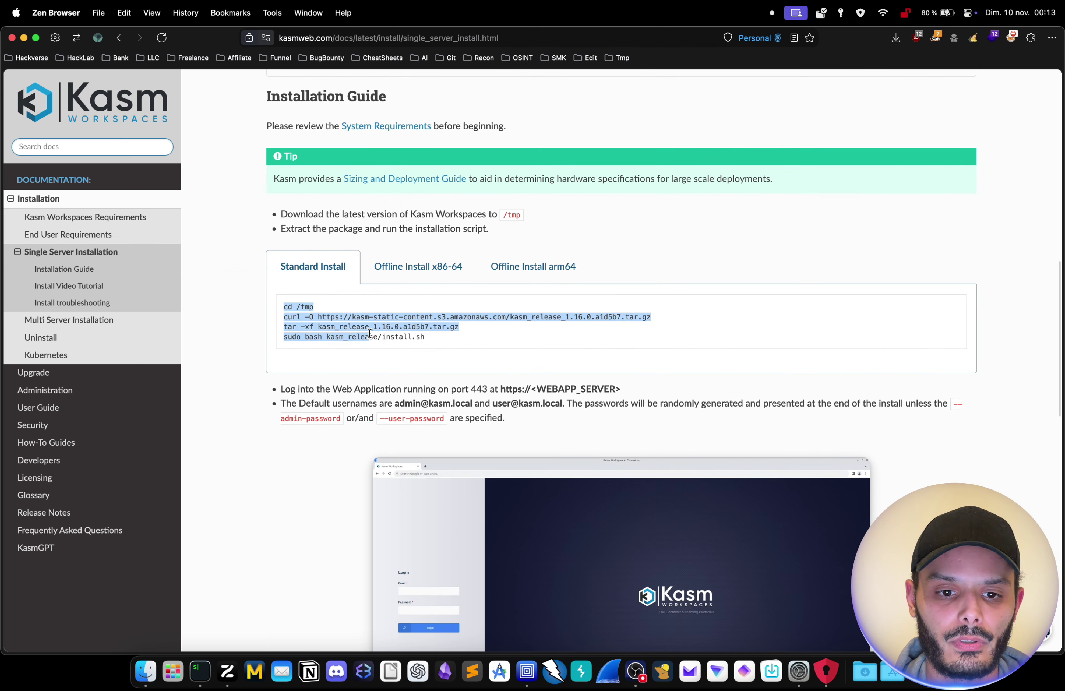
{"action": "left_click", "coordinate": [534, 266]}
{"action": "left_click_drag", "start_coordinate": [284, 307], "coordinate": [504, 386]}
{"action": "right_click", "coordinate": [426, 324]}
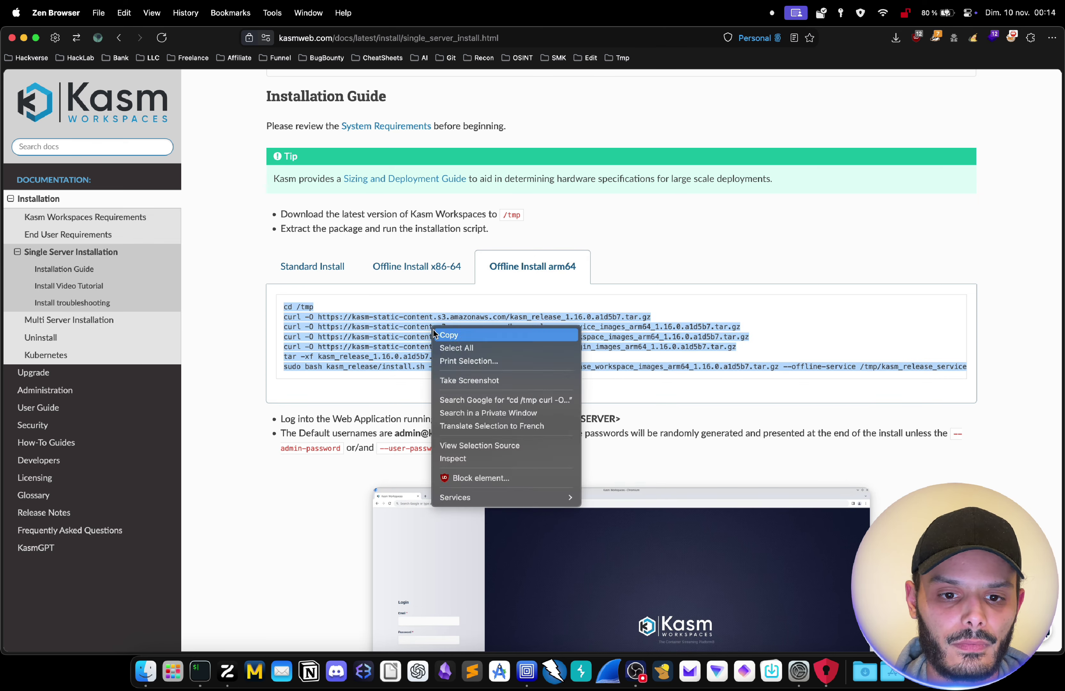
{"action": "left_click", "coordinate": [449, 333]}
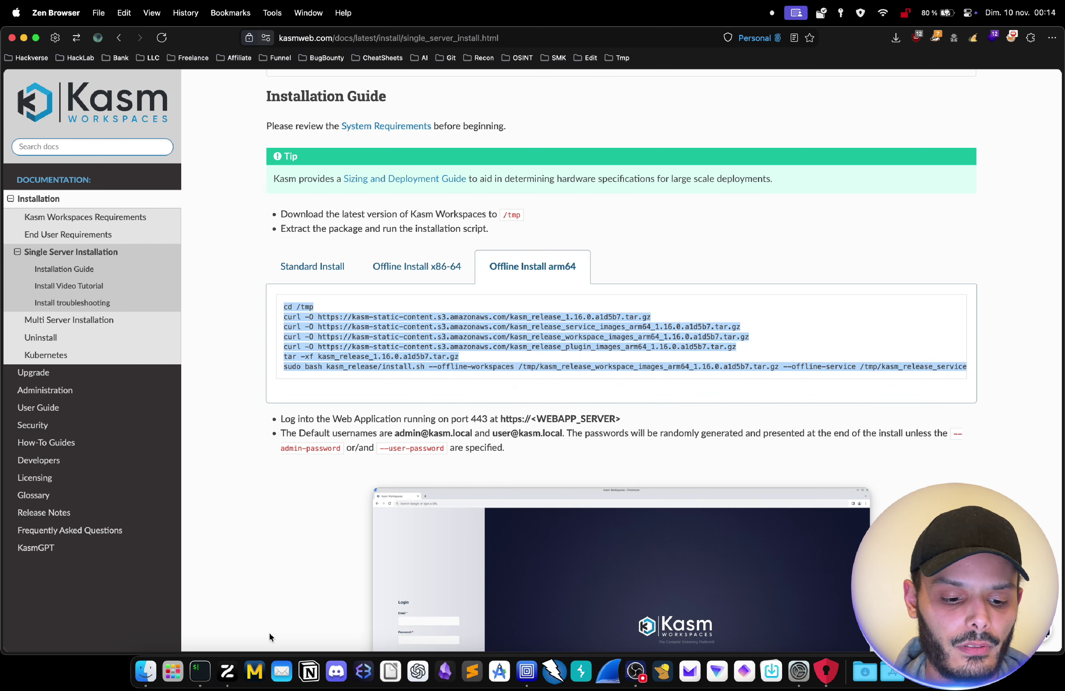
Step: Switch to iTerm2, clear the SSH session's screen and run the copied Kasm 1.16.0 offline download and install commands
{"action": "key", "text": "super+Tab"}
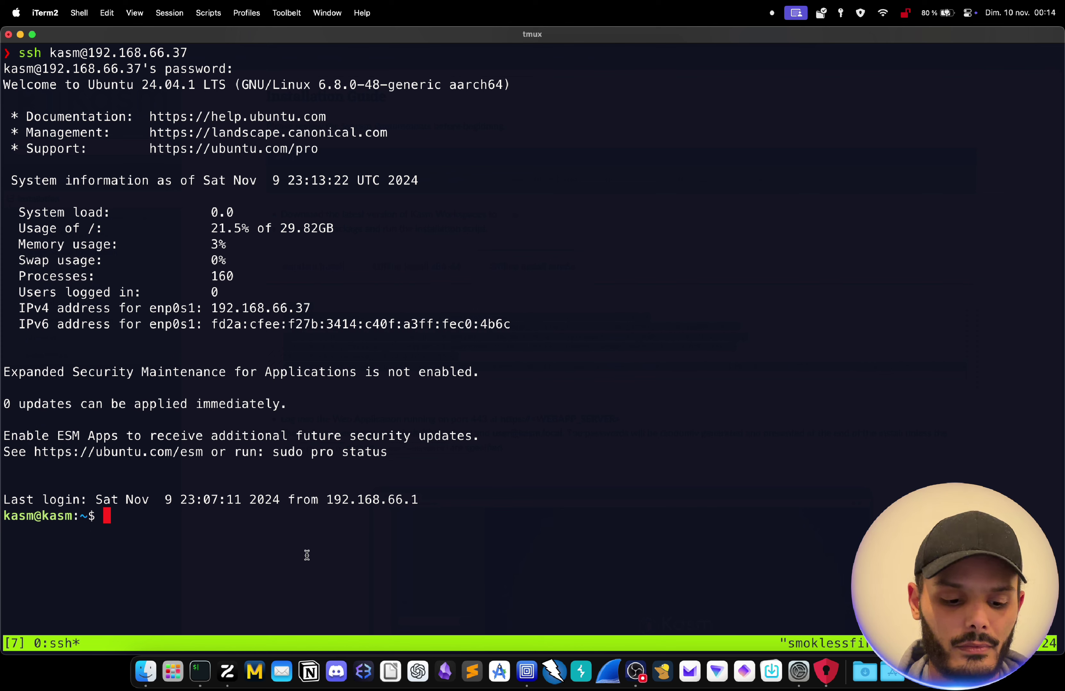
{"action": "key", "text": "ctrl+l"}
{"action": "key", "text": "super+v"}
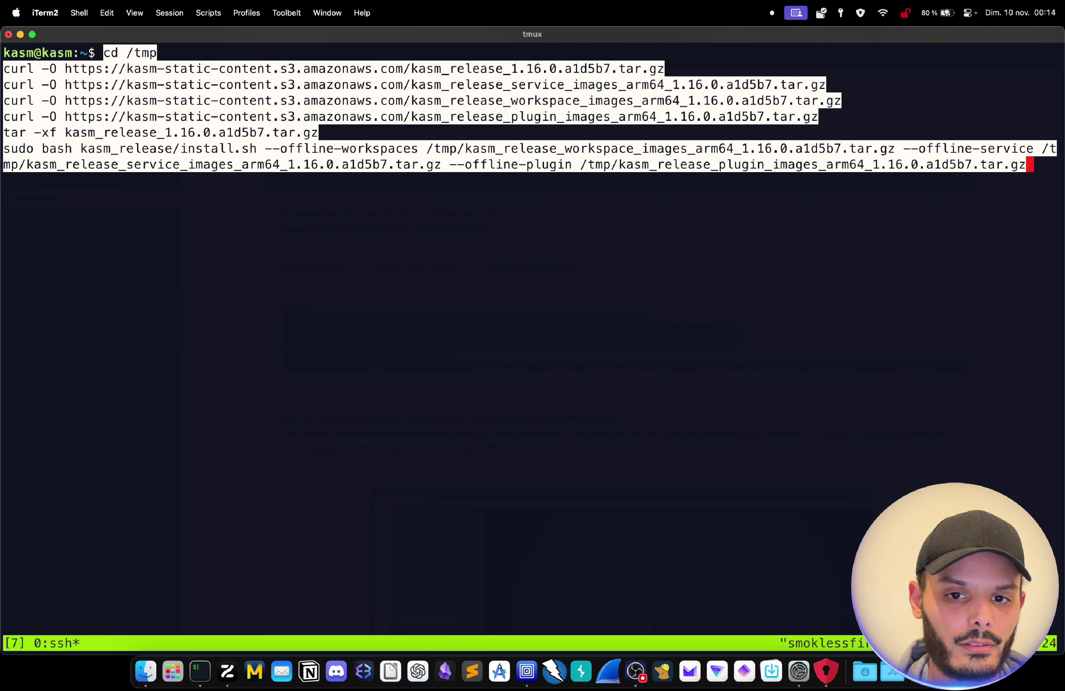
{"action": "key", "text": "Return"}
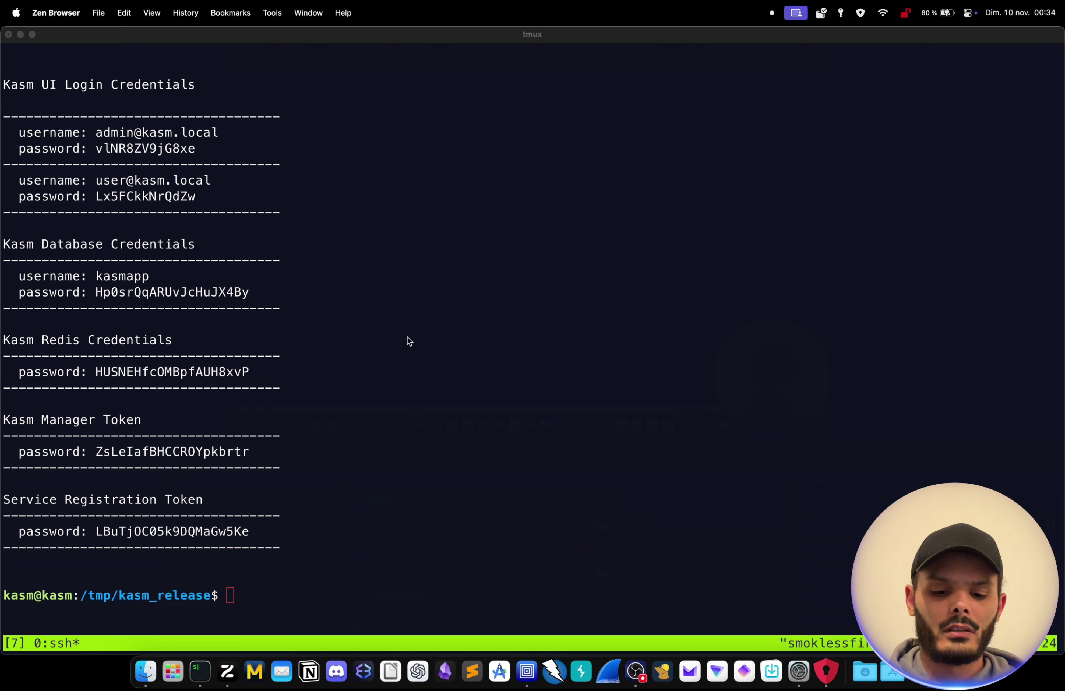
Step: Open Firefox, load 192.168.66.37 and accept the self-signed certificate risk to reach the Kasm login page
{"action": "key", "text": "super+space"}
{"action": "type", "text": "fire"}
{"action": "key", "text": "Return"}
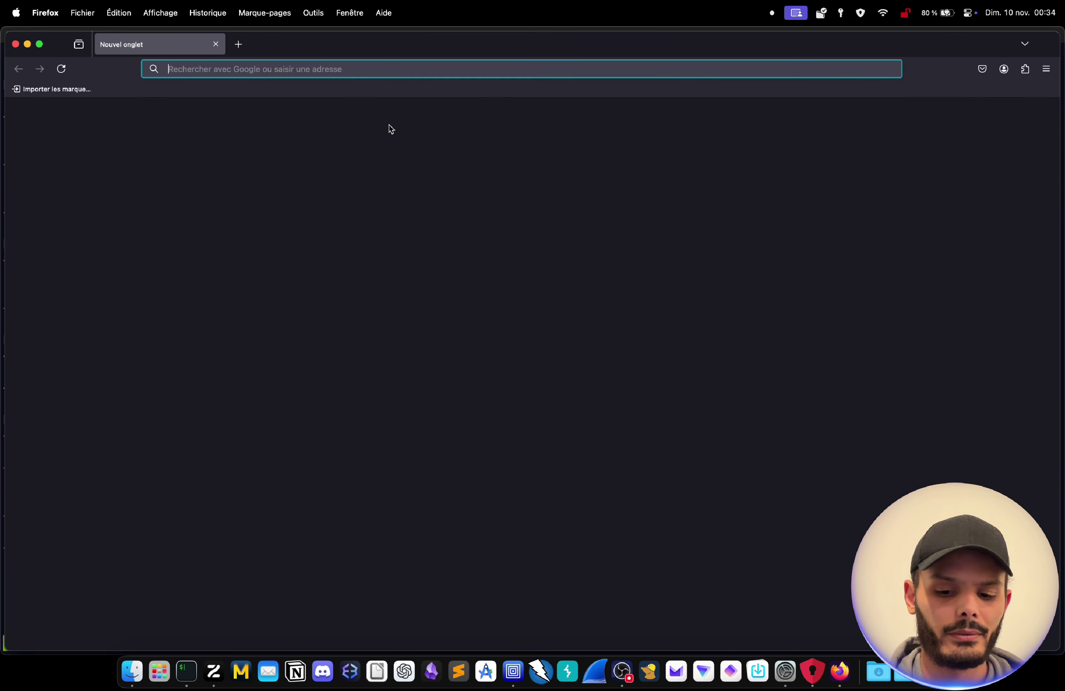
{"action": "type", "text": "192.168.66.37"}
{"action": "key", "text": "Return"}
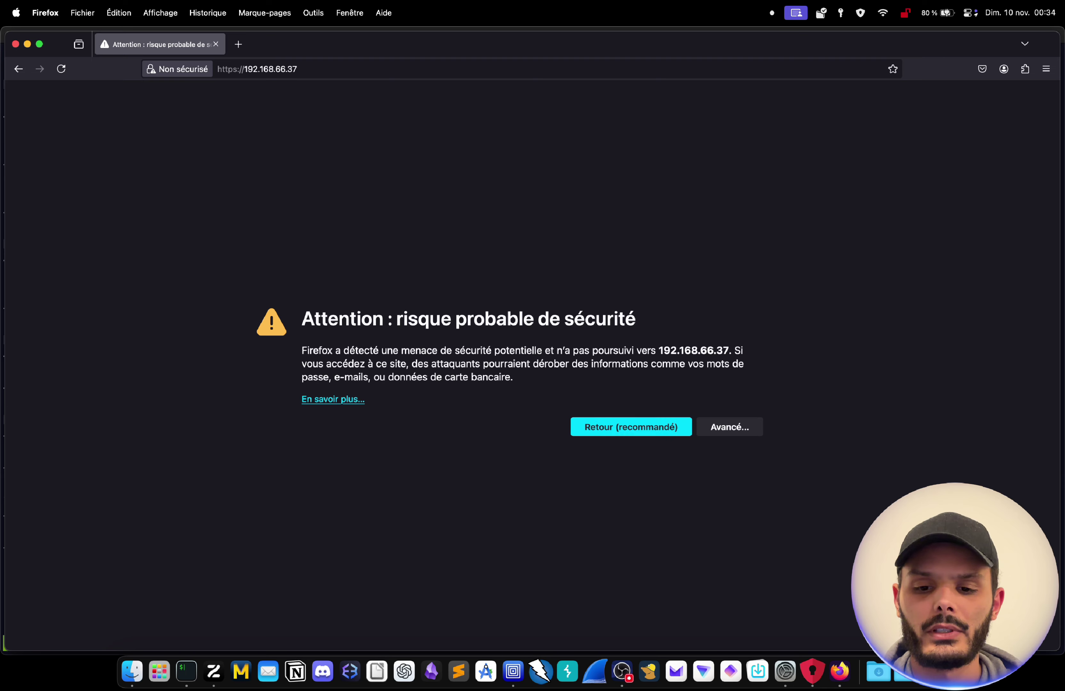
{"action": "left_click", "coordinate": [736, 426]}
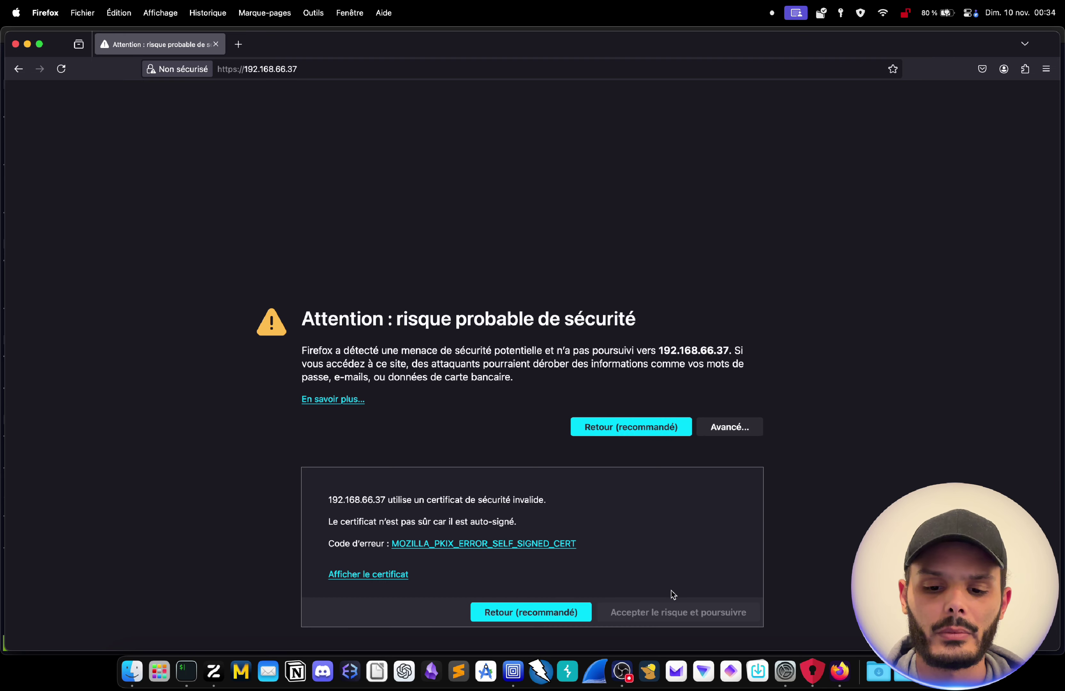
{"action": "left_click", "coordinate": [661, 617]}
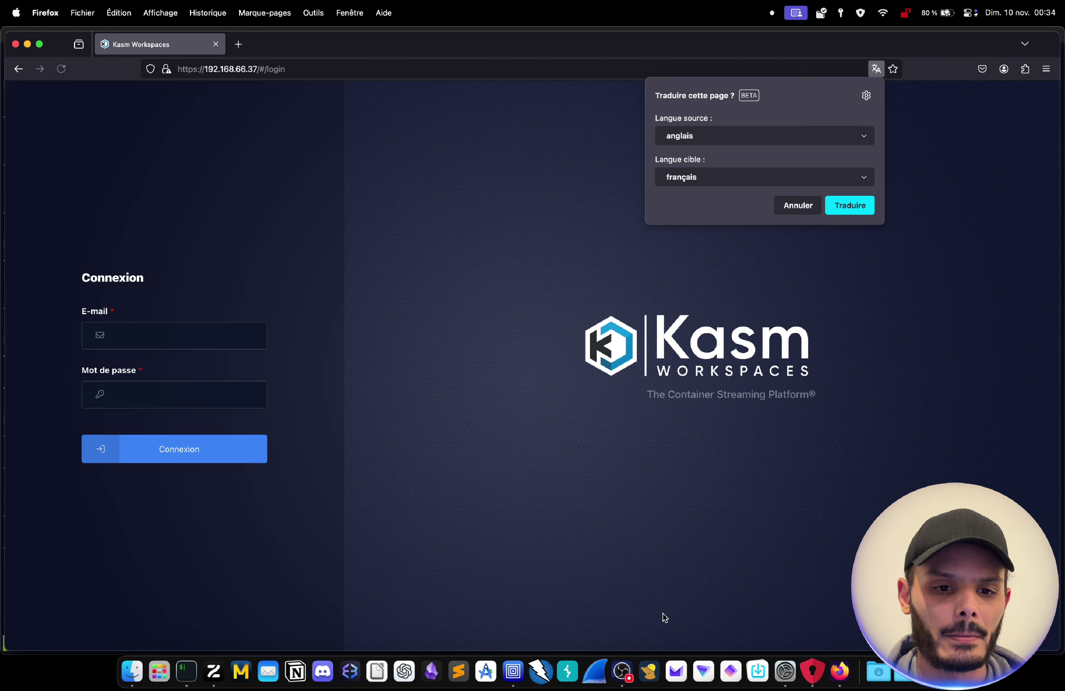
Step: Log in to Kasm Workspaces with the administrator's e-mail and the generated password shown in the iTerm2 installation output
{"action": "left_click", "coordinate": [151, 337]}
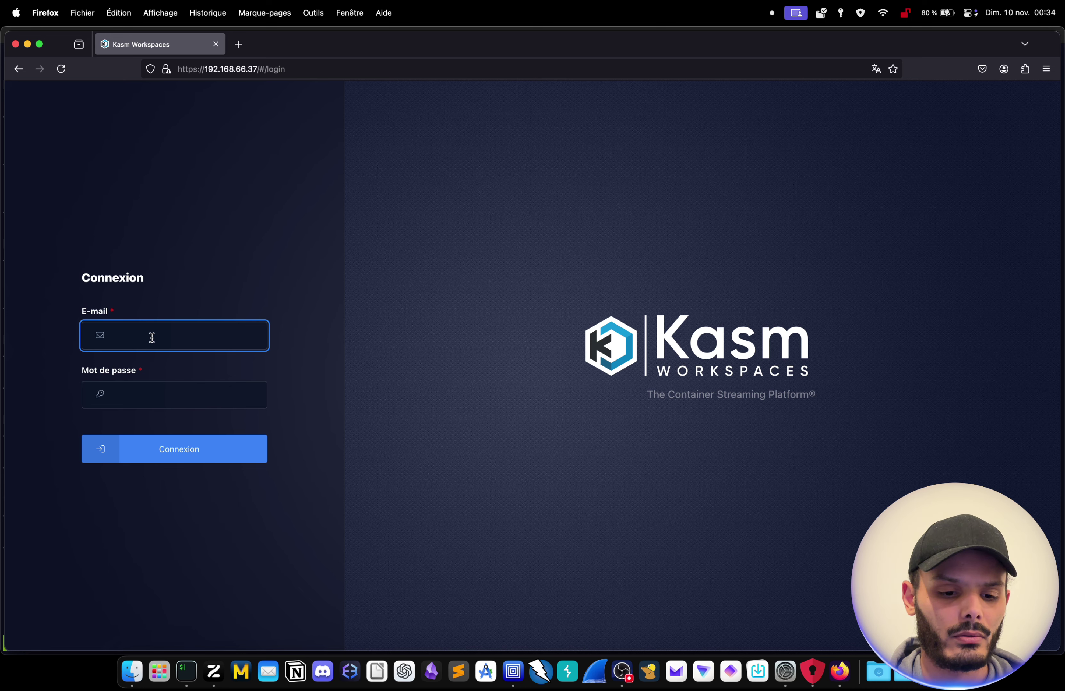
{"action": "left_click", "coordinate": [191, 675]}
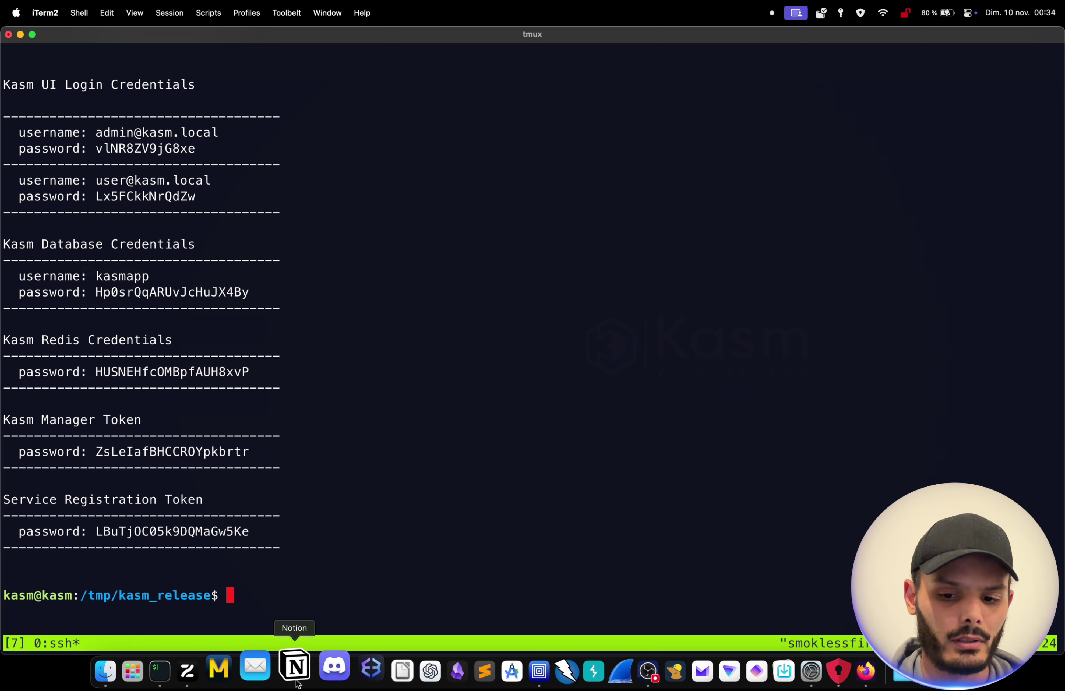
{"action": "left_click", "coordinate": [840, 676]}
{"action": "type", "text": "admin@kasm.local"}
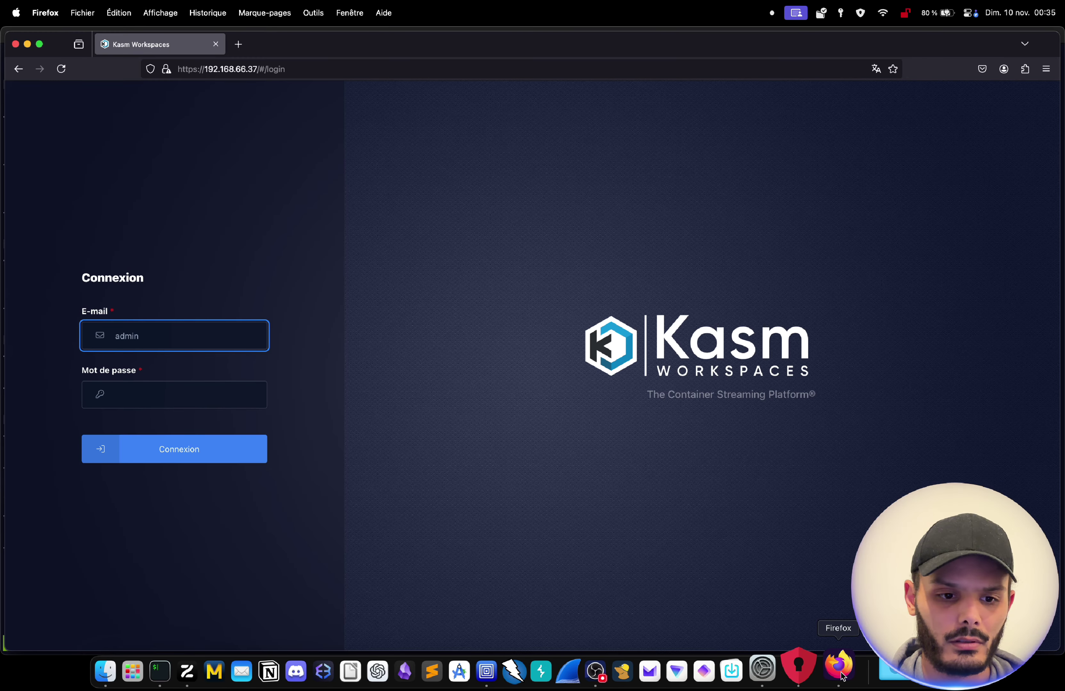
{"action": "key", "text": "Tab"}
{"action": "key", "text": "super+Tab"}
{"action": "key", "text": "super+Tab"}
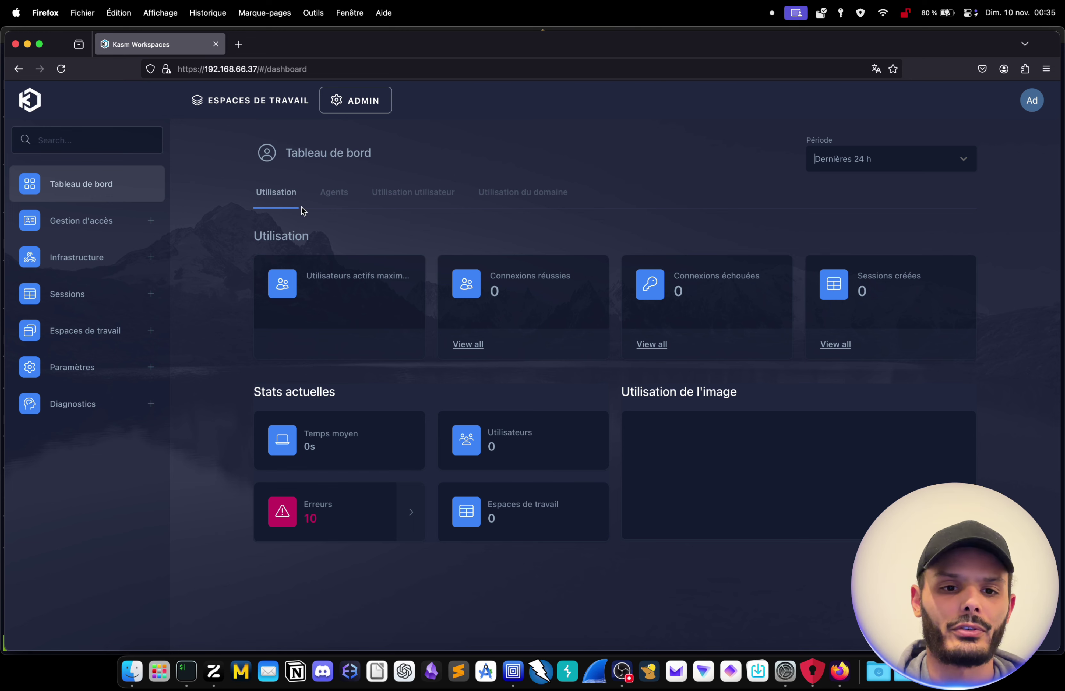
Step: View the Espaces de travail page, dismiss its add-workspace dialog and return to the admin dashboard
{"action": "left_click", "coordinate": [223, 100]}
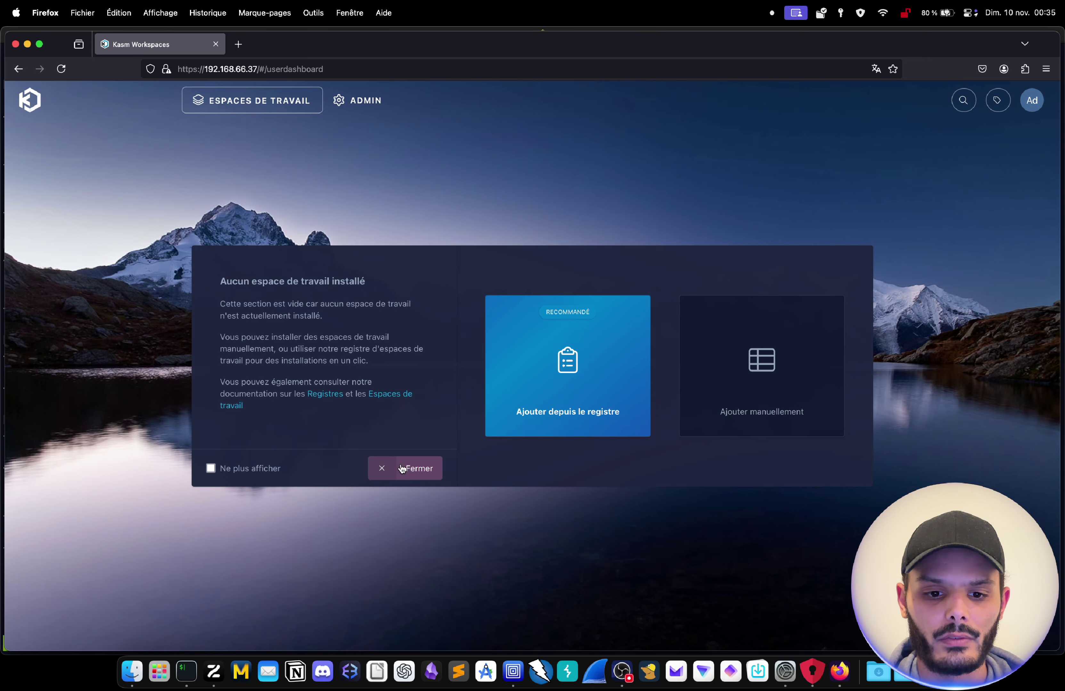
{"action": "left_click", "coordinate": [388, 470]}
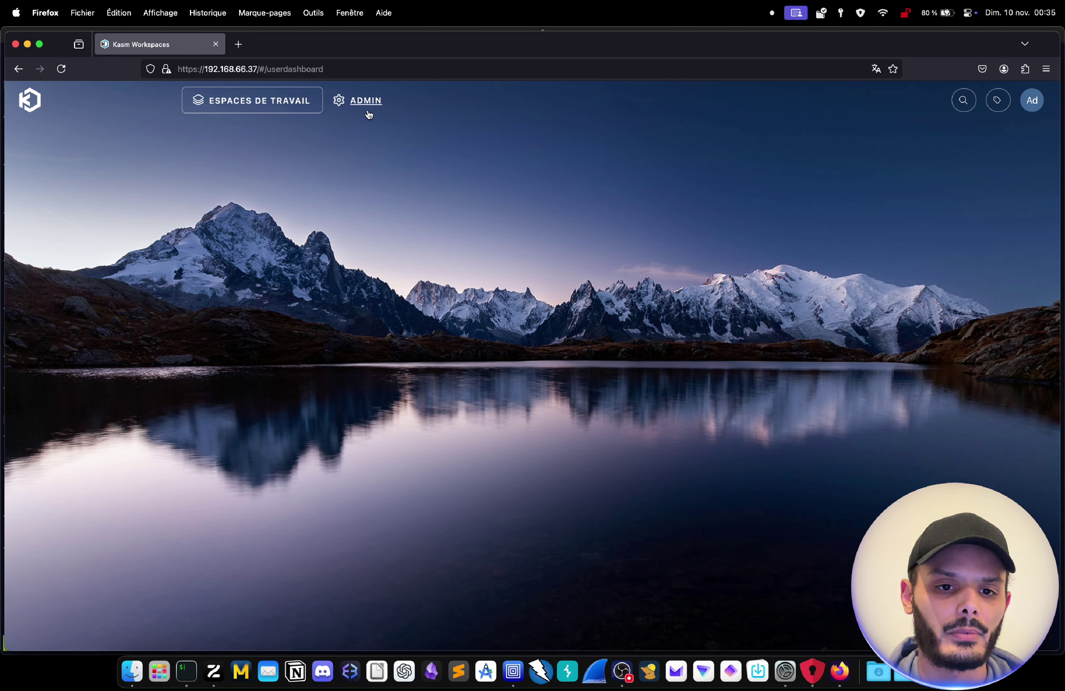
{"action": "left_click", "coordinate": [353, 104]}
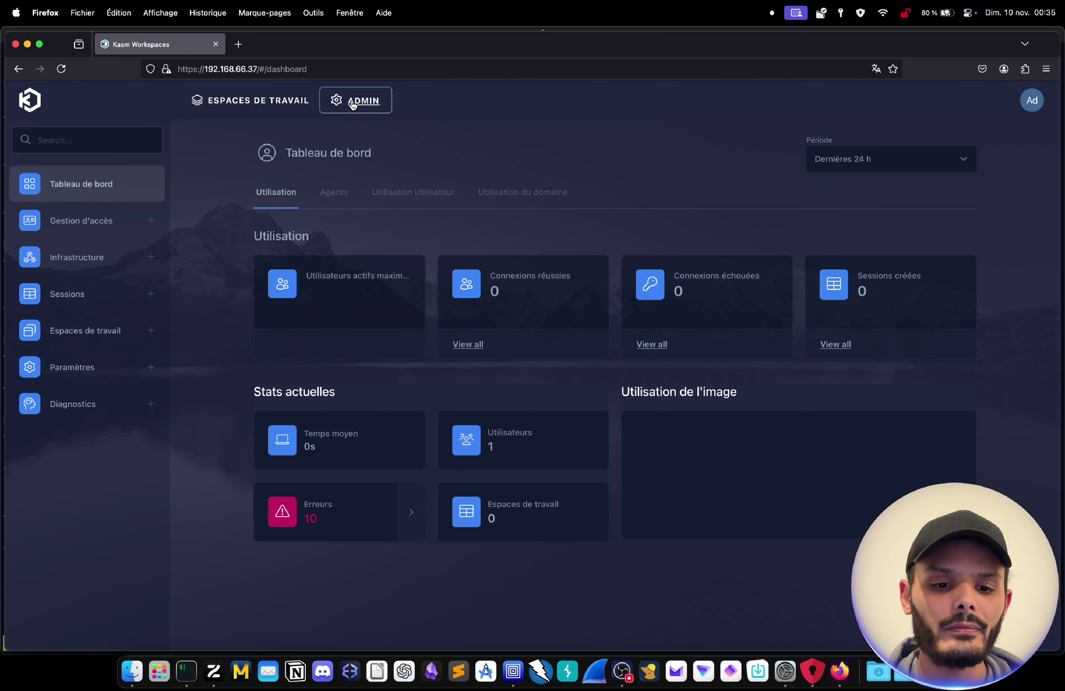
Step: Examine the application error log entries behind the dashboard's Erreurs tile
{"action": "left_click", "coordinate": [348, 512]}
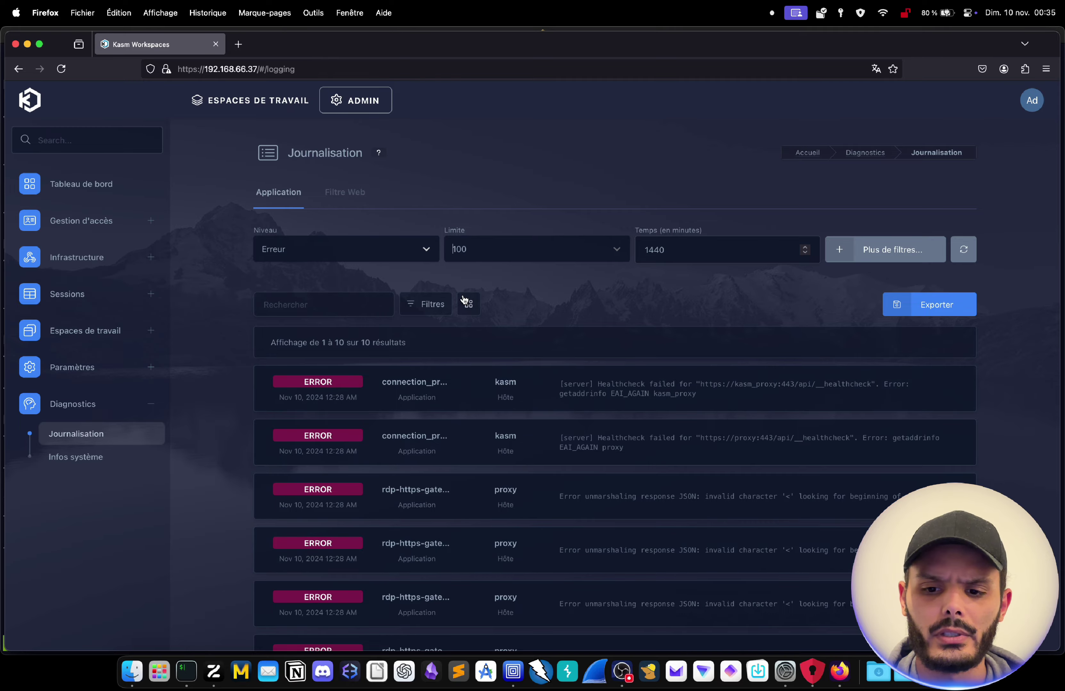
{"action": "scroll", "coordinate": [653, 463], "scroll_direction": "down", "scroll_amount": 10}
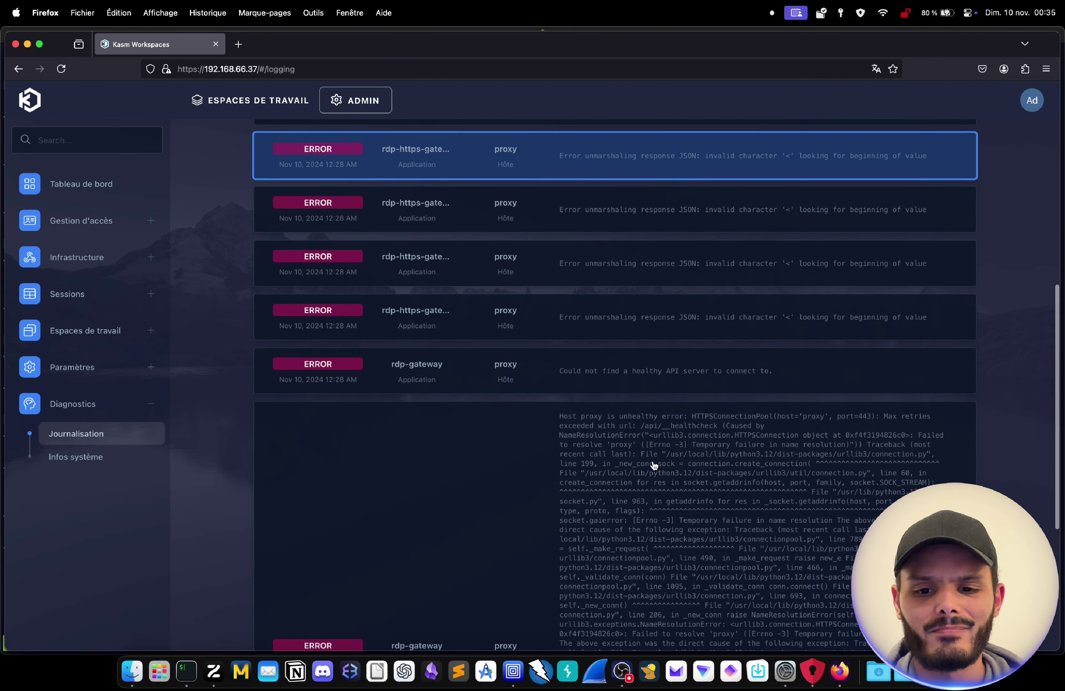
{"action": "scroll", "coordinate": [653, 465], "scroll_direction": "down", "scroll_amount": 6}
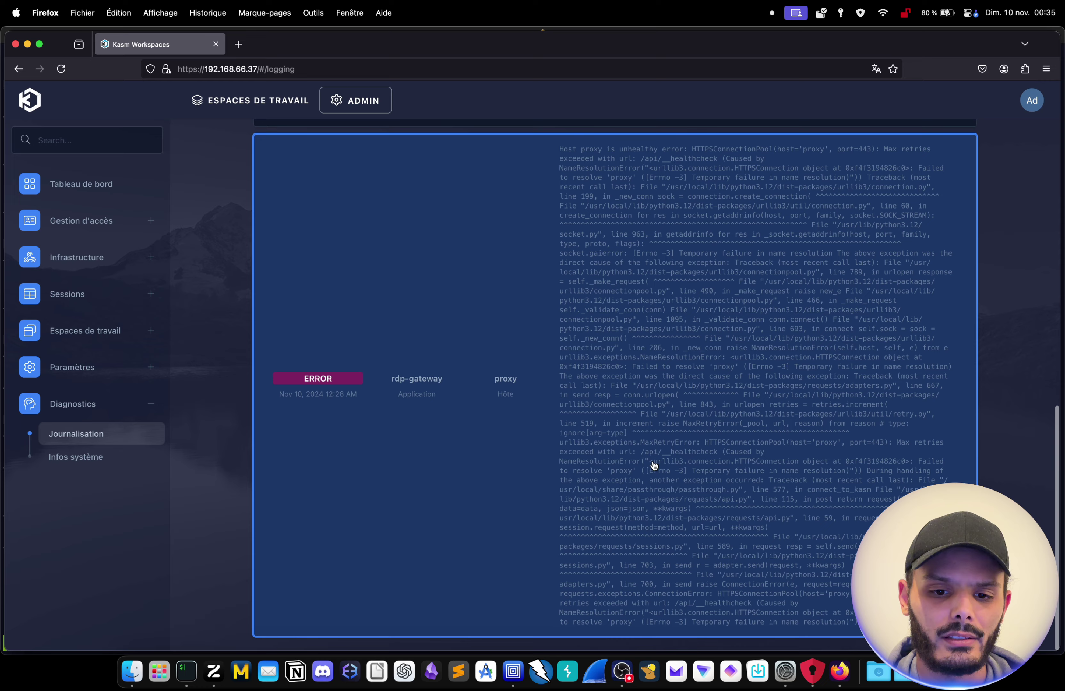
{"action": "scroll", "coordinate": [654, 465], "scroll_direction": "up", "scroll_amount": 15}
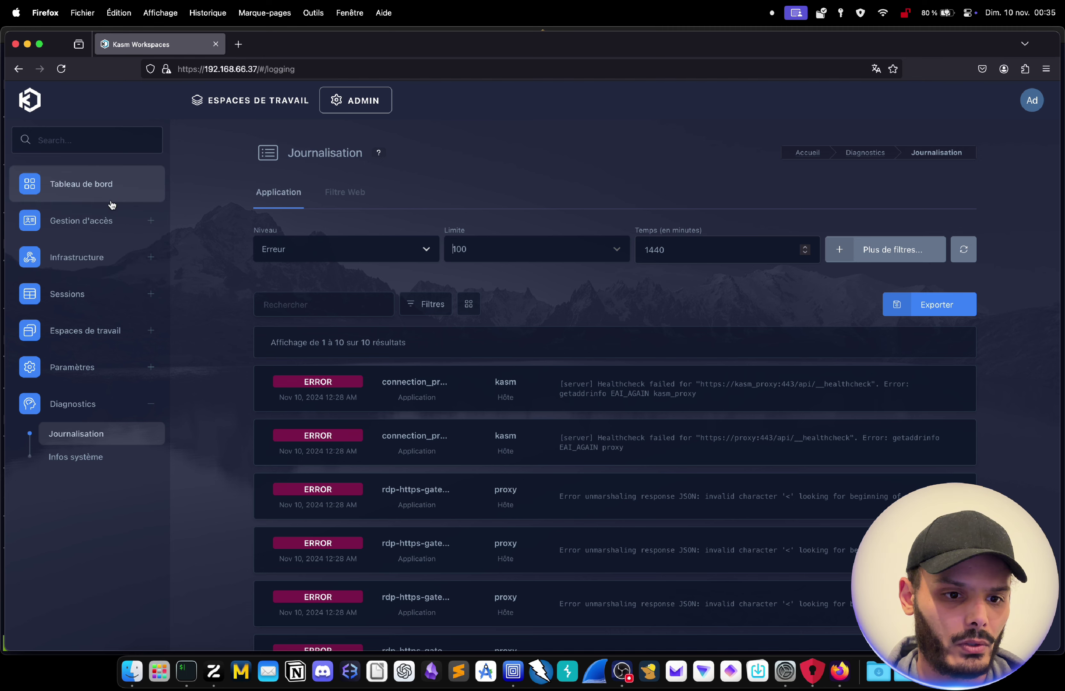
Step: Delete the default non-administrator account from the Utilisateurs list under access management
{"action": "left_click", "coordinate": [108, 228]}
{"action": "left_click", "coordinate": [81, 249]}
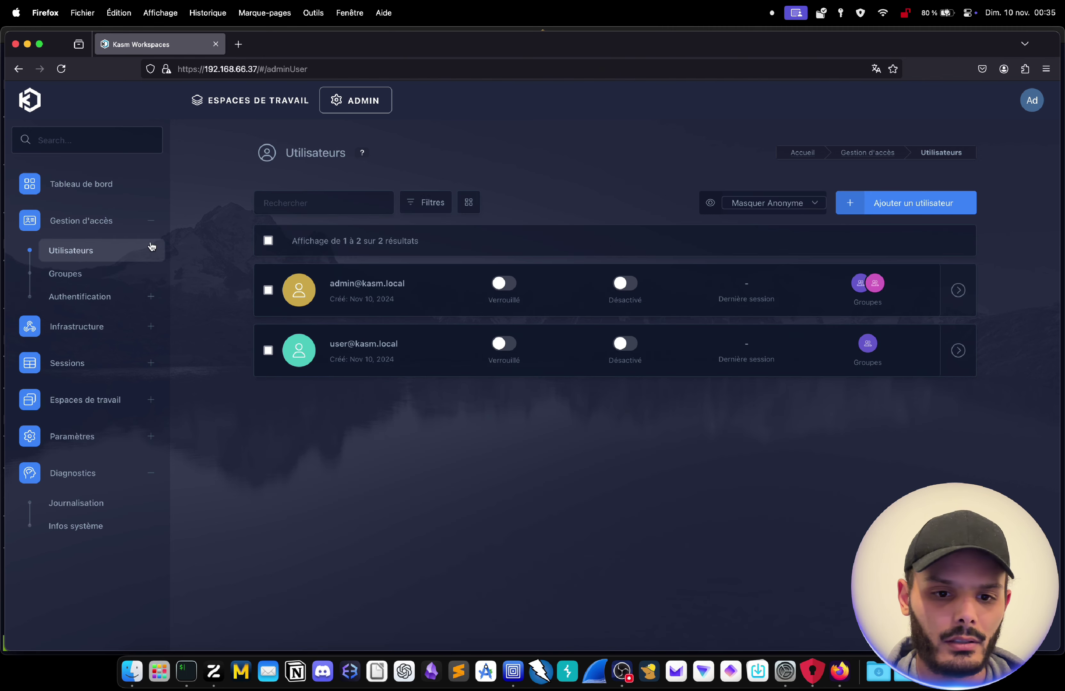
{"action": "left_click", "coordinate": [958, 351]}
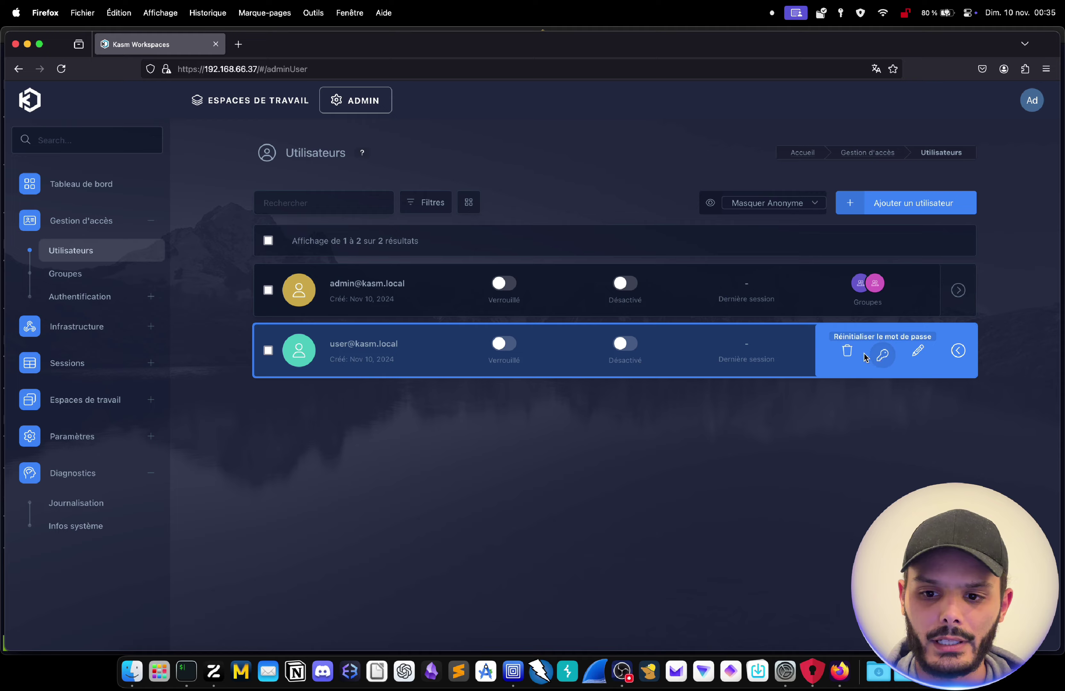
{"action": "left_click", "coordinate": [848, 355]}
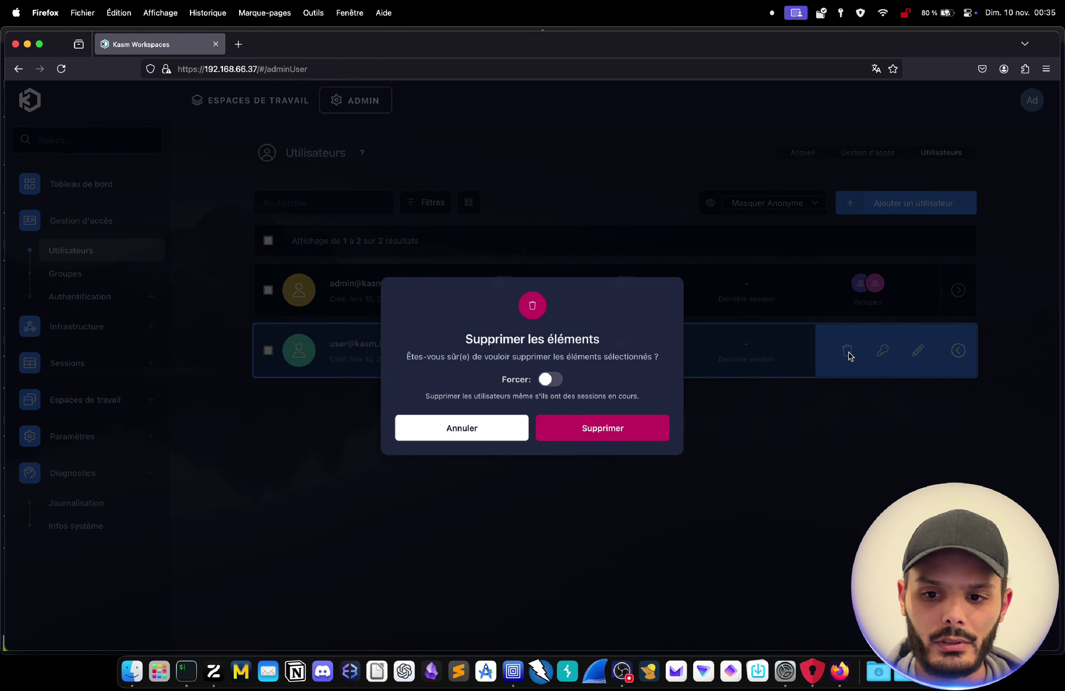
{"action": "left_click", "coordinate": [635, 438]}
Step: Reset the administrator account's password by filling in the new password field and submitting the form
{"action": "left_click", "coordinate": [958, 290]}
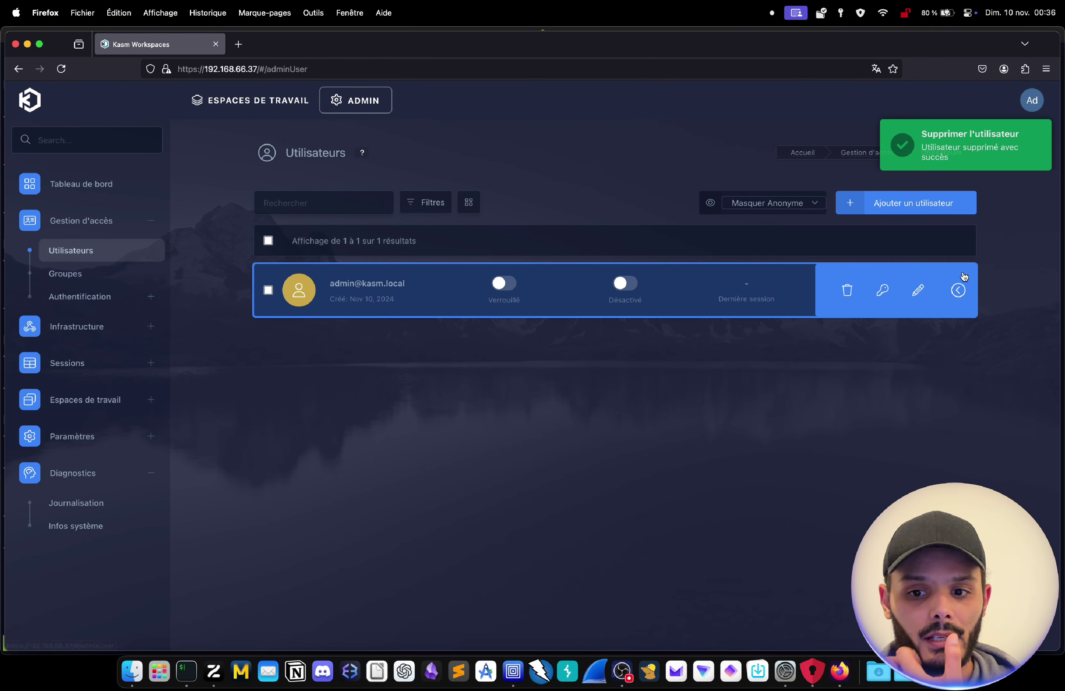
{"action": "left_click", "coordinate": [882, 291]}
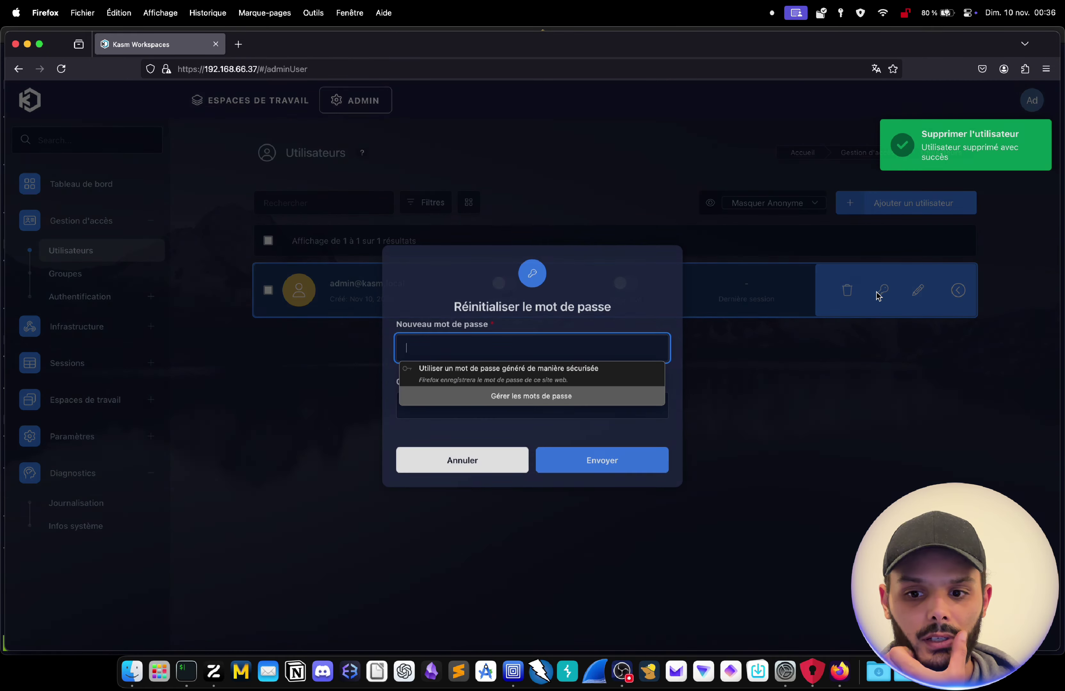
{"action": "left_click", "coordinate": [622, 341]}
{"action": "key", "text": "Down"}
{"action": "key", "text": "Return"}
{"action": "key", "text": "Return"}
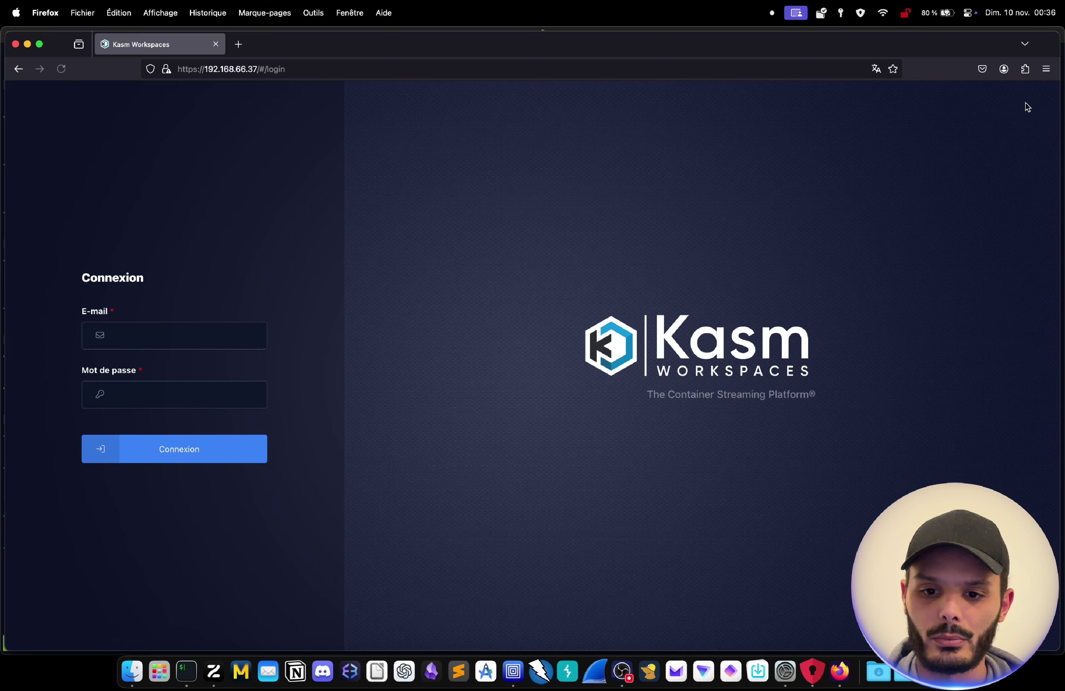
Step: Log back in to Kasm with the administrator's e-mail and the new account password
{"action": "left_click", "coordinate": [196, 325]}
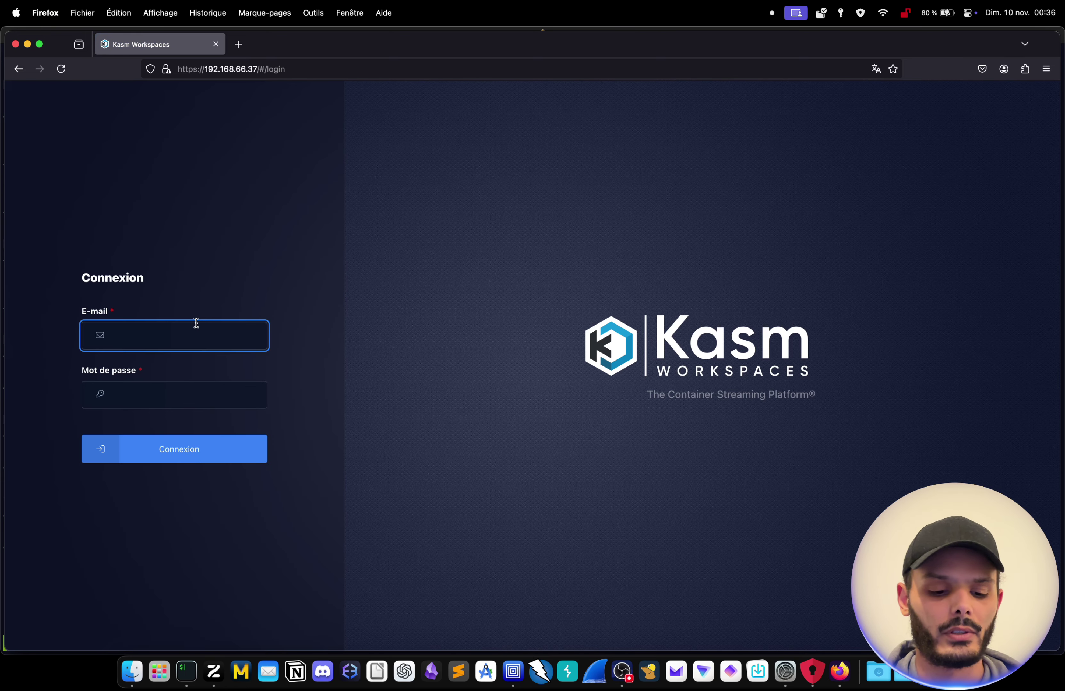
{"action": "type", "text": "admin@kasm.local"}
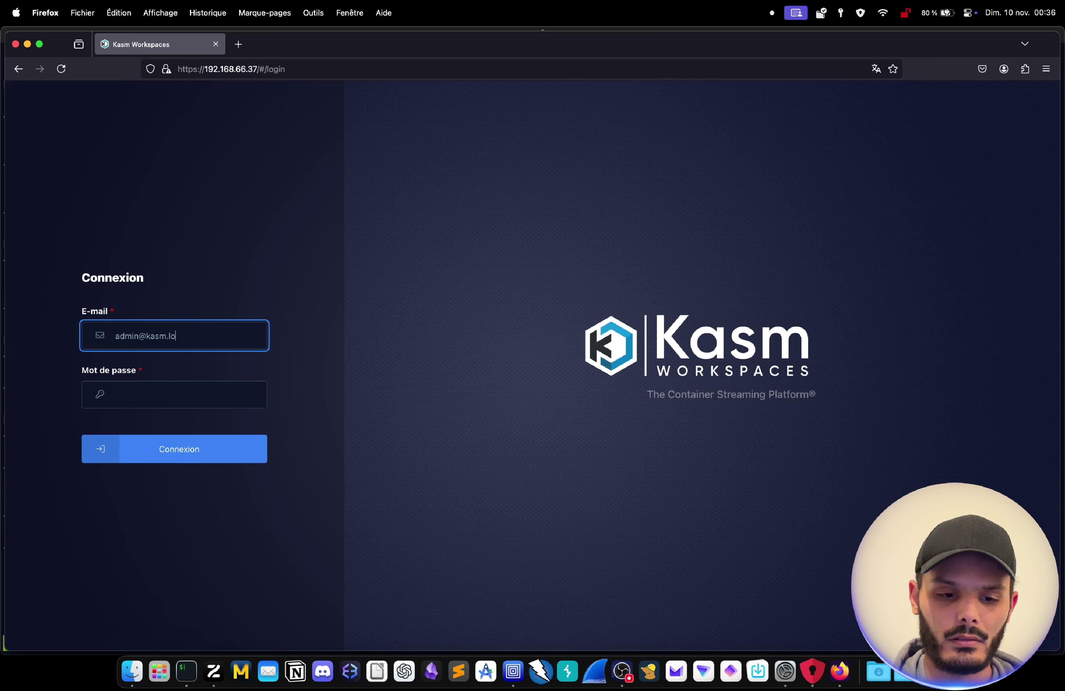
{"action": "key", "text": "Tab"}
{"action": "type", "text": "••"}
{"action": "key", "text": "Return"}
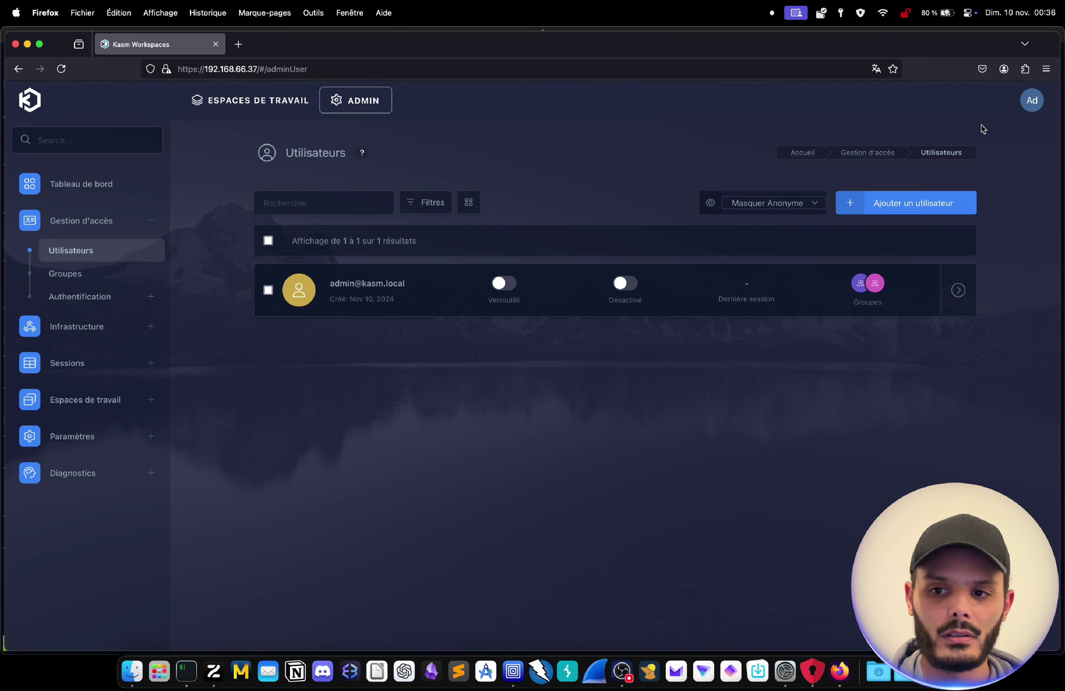
Step: Review the administrator profile's details, Paramètres, Clés SSH and Utilisation de la session pages
{"action": "left_click", "coordinate": [1033, 101]}
{"action": "left_click", "coordinate": [990, 297]}
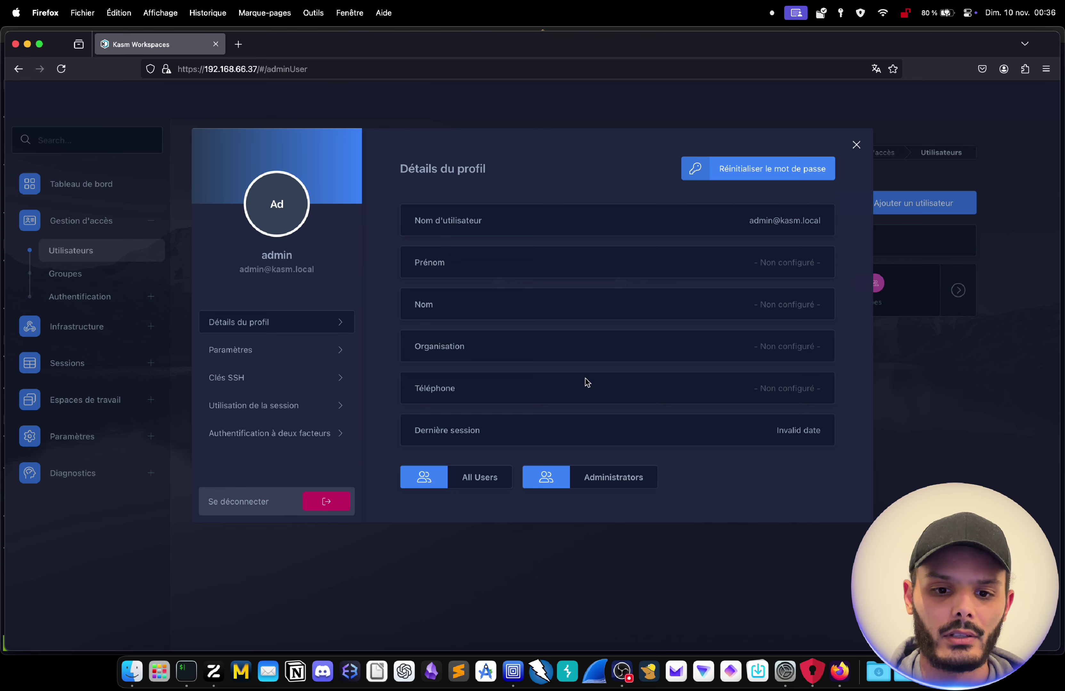
{"action": "left_click", "coordinate": [297, 350]}
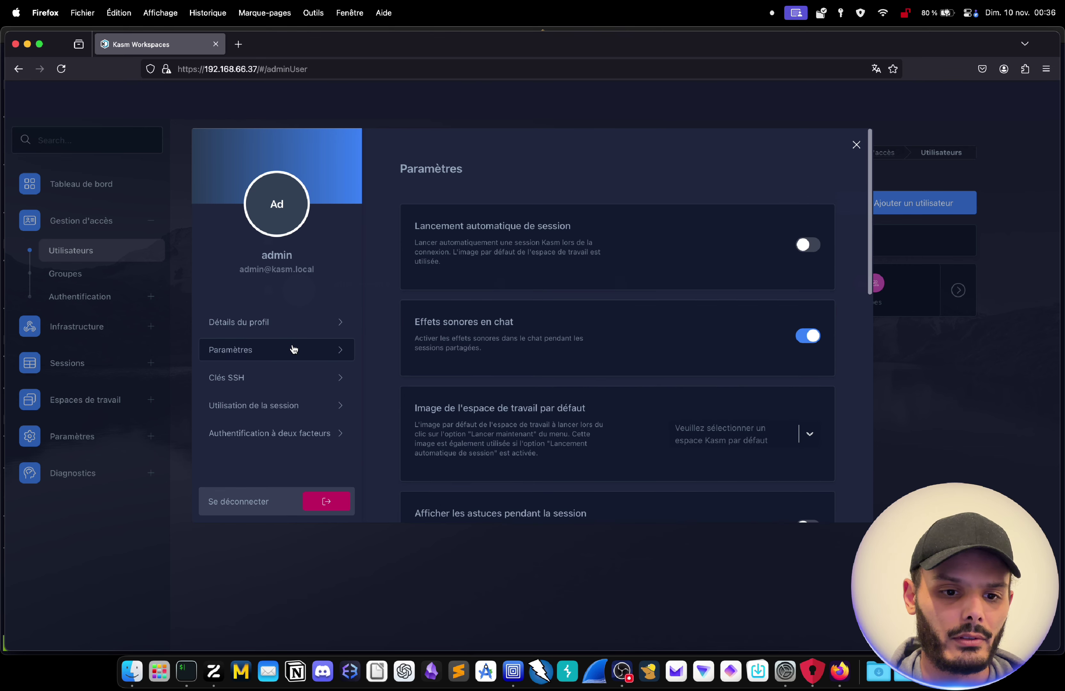
{"action": "left_click", "coordinate": [258, 398]}
{"action": "left_click", "coordinate": [257, 385]}
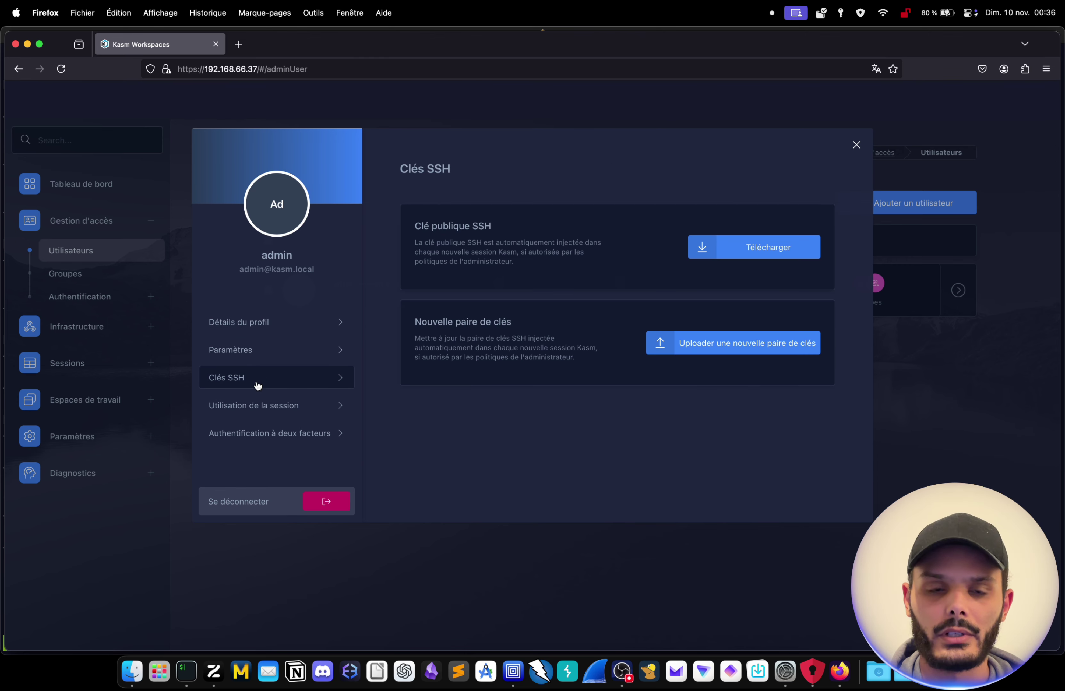
{"action": "left_click", "coordinate": [264, 402]}
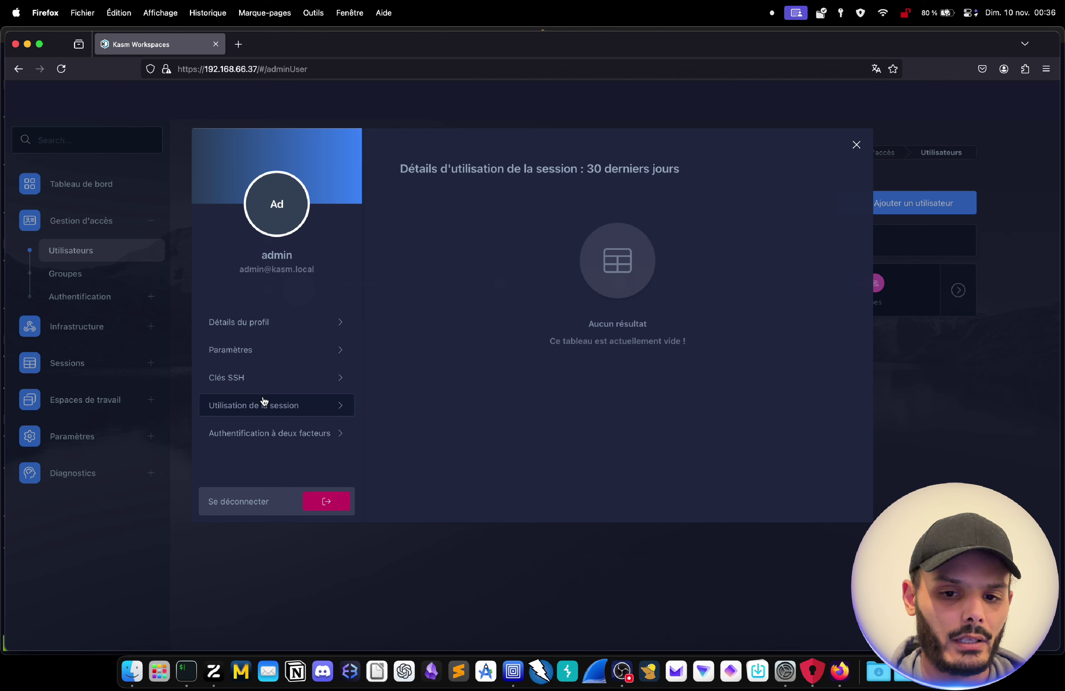
Step: Review the Clés SSH page and the theme, language and time zone options under Paramètres in the administrator profile
{"action": "left_click", "coordinate": [253, 385]}
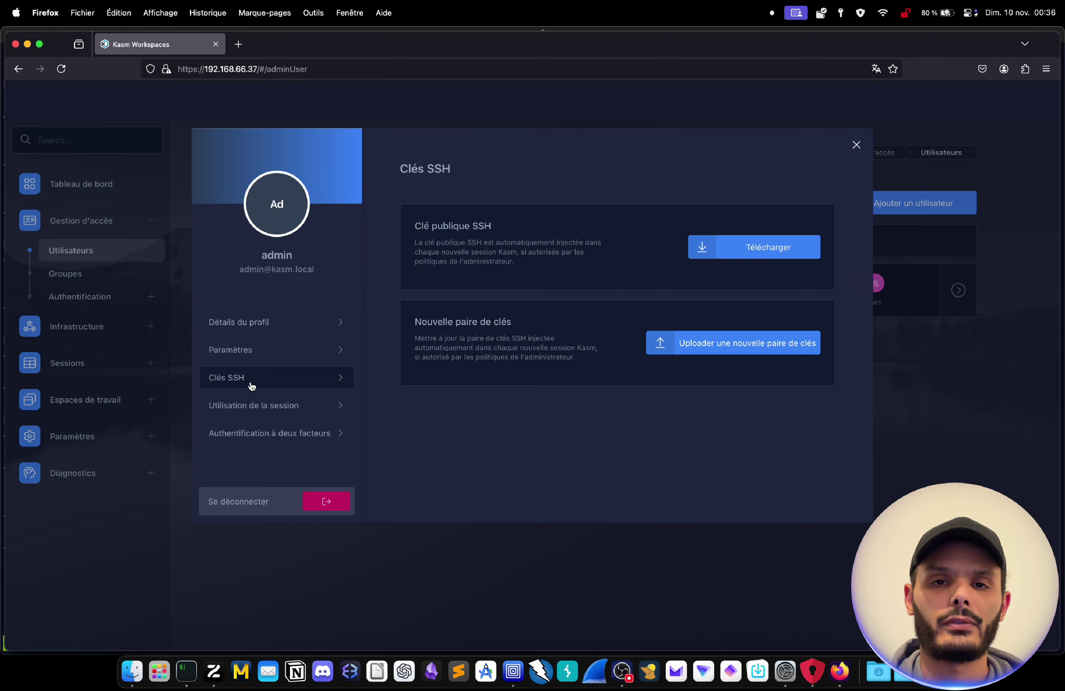
{"action": "left_click", "coordinate": [251, 350]}
{"action": "scroll", "coordinate": [639, 364], "scroll_direction": "down", "scroll_amount": 8}
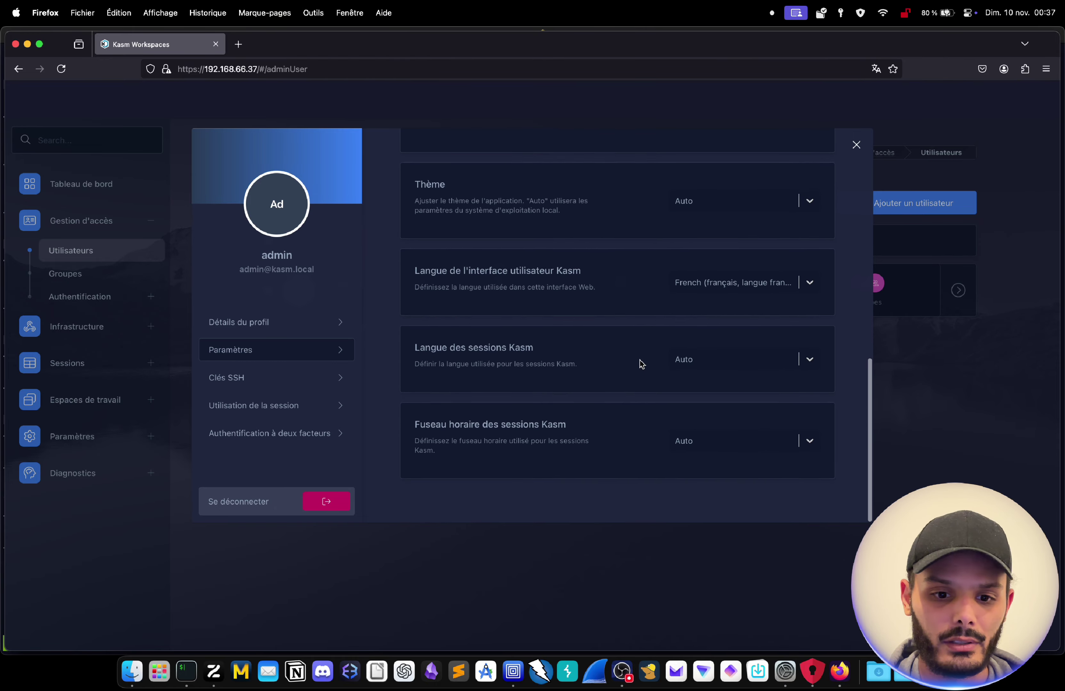
{"action": "scroll", "coordinate": [637, 364], "scroll_direction": "up", "scroll_amount": 10}
{"action": "scroll", "coordinate": [578, 290], "scroll_direction": "down", "scroll_amount": 8}
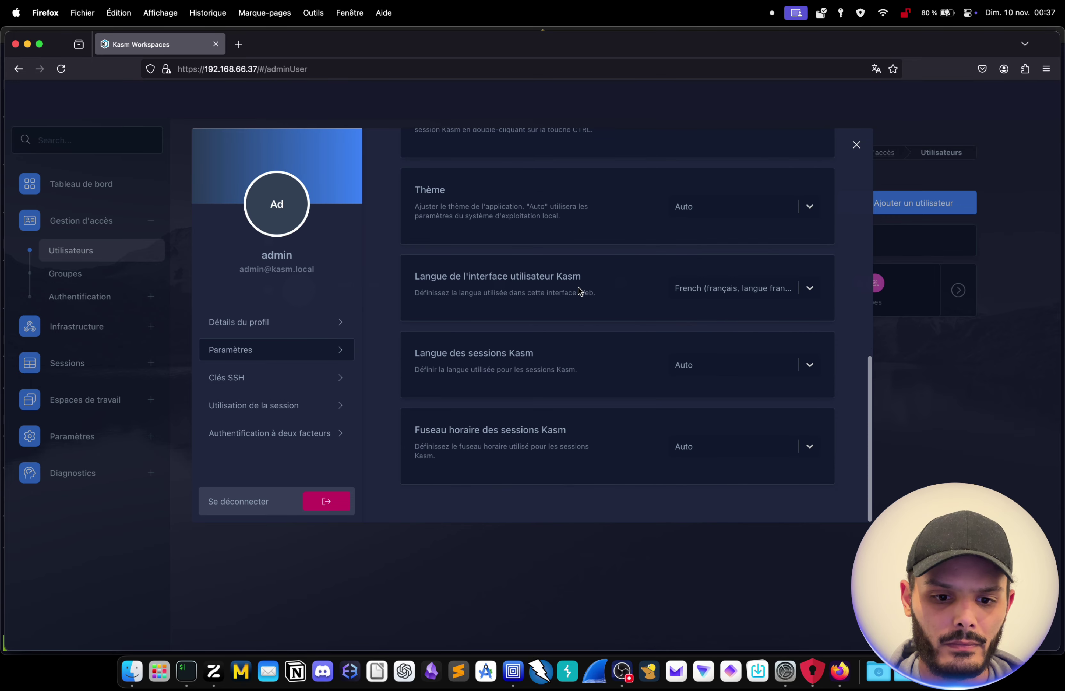
{"action": "scroll", "coordinate": [578, 288], "scroll_direction": "up", "scroll_amount": 6}
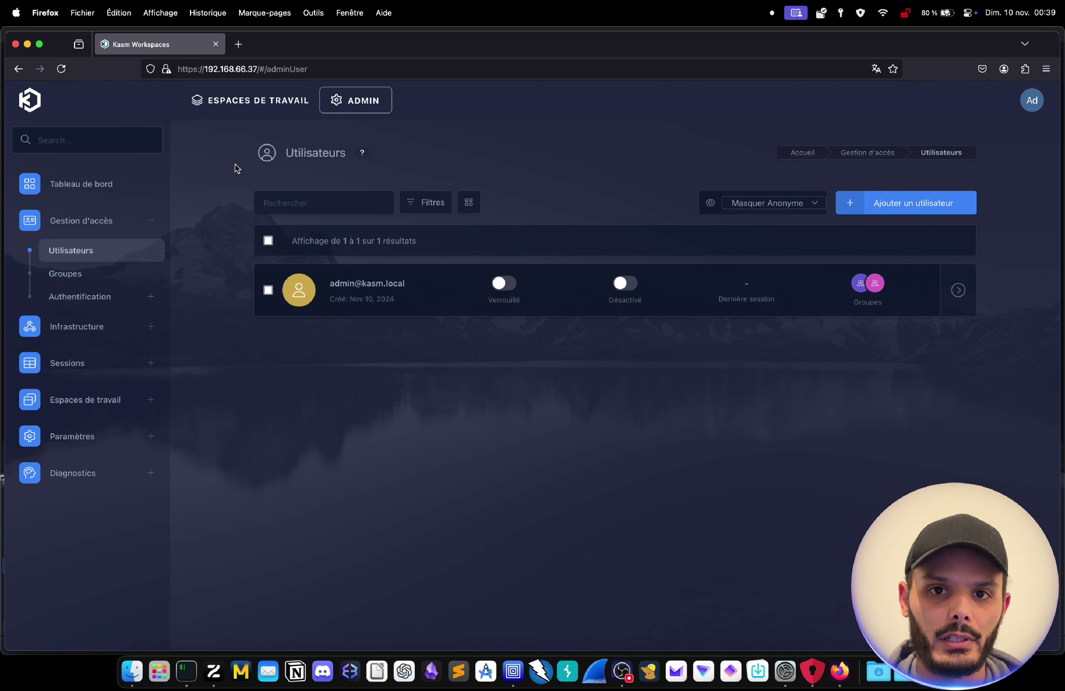
Step: Open the workspace registry from the empty Espaces de travail page and browse the available workspaces
{"action": "left_click", "coordinate": [258, 102]}
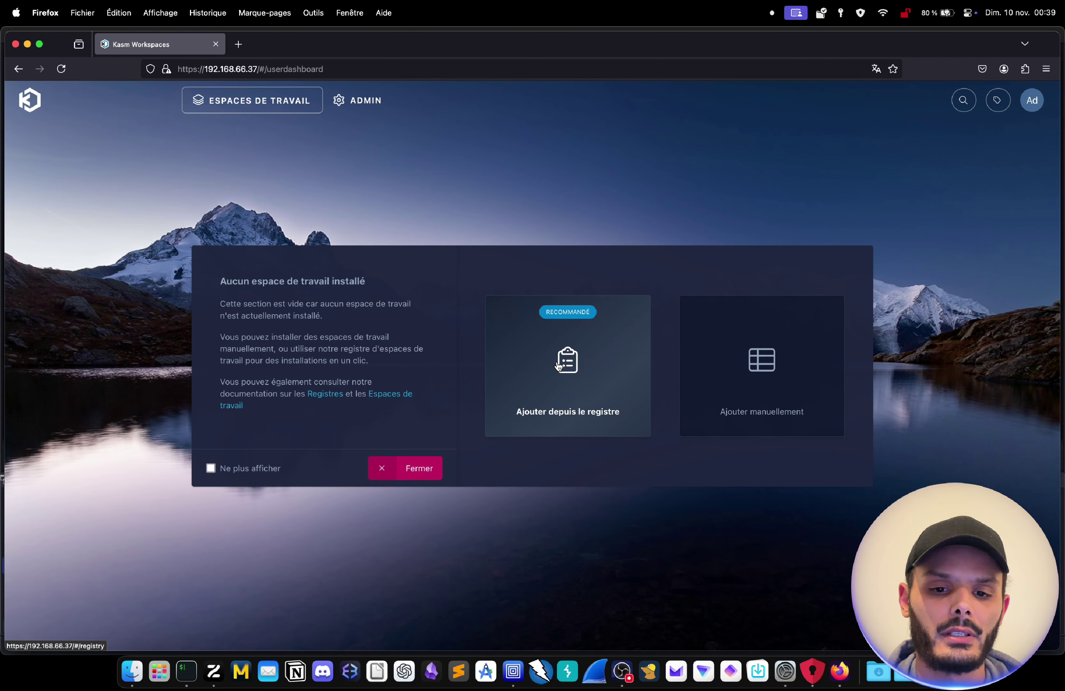
{"action": "left_click", "coordinate": [569, 376]}
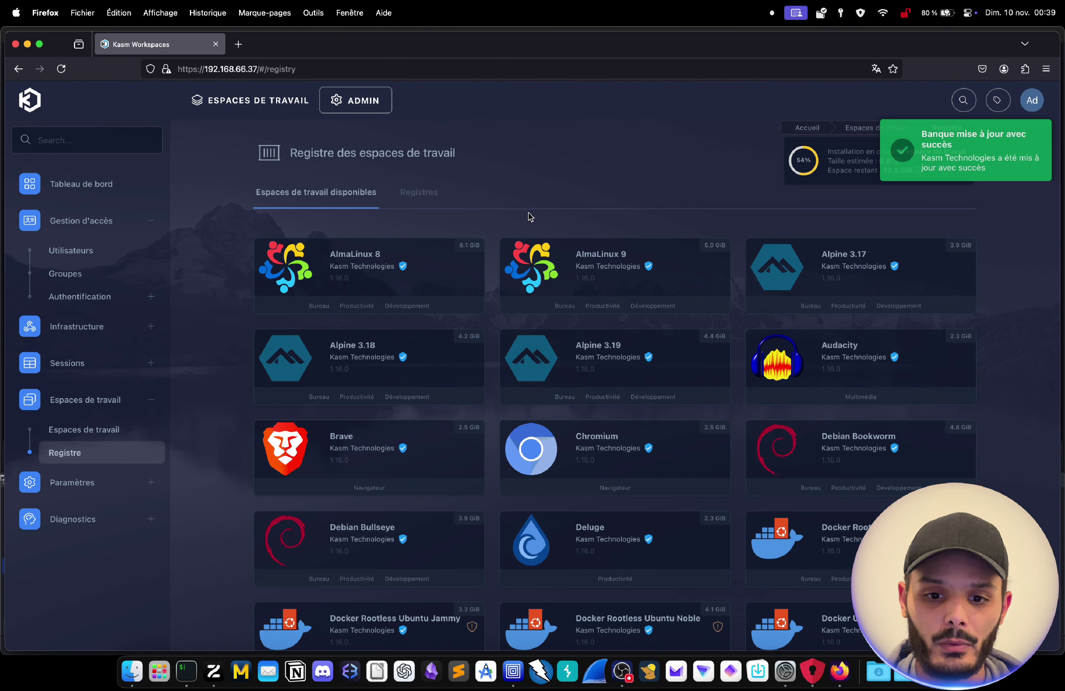
{"action": "scroll", "coordinate": [530, 217], "scroll_direction": "down", "scroll_amount": 3}
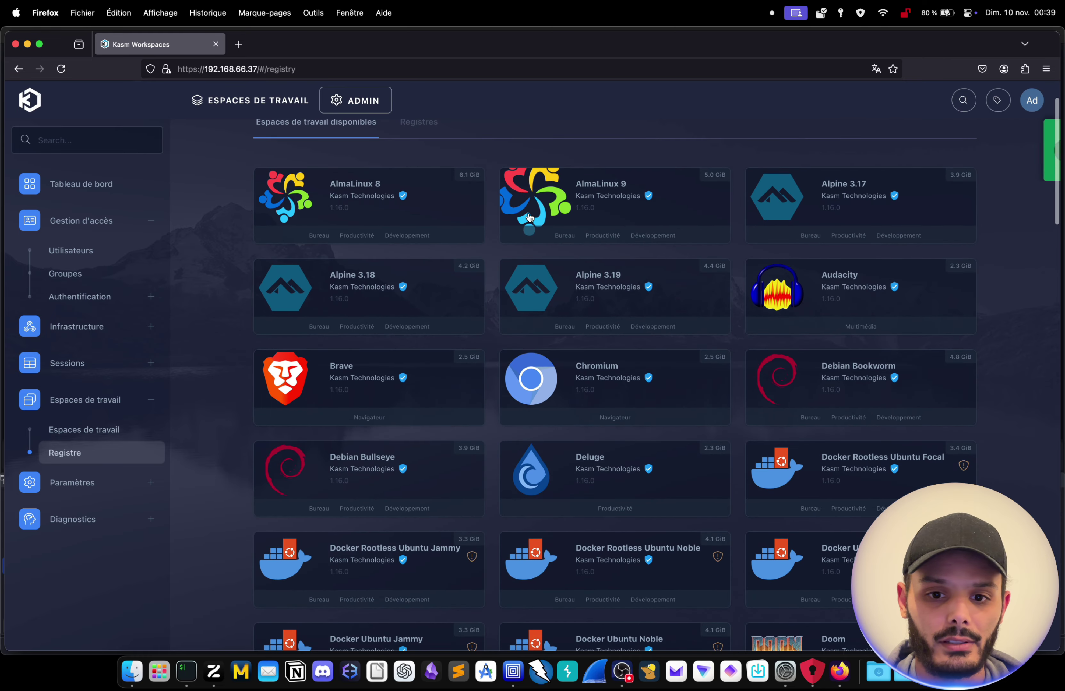
{"action": "scroll", "coordinate": [530, 216], "scroll_direction": "down", "scroll_amount": 20}
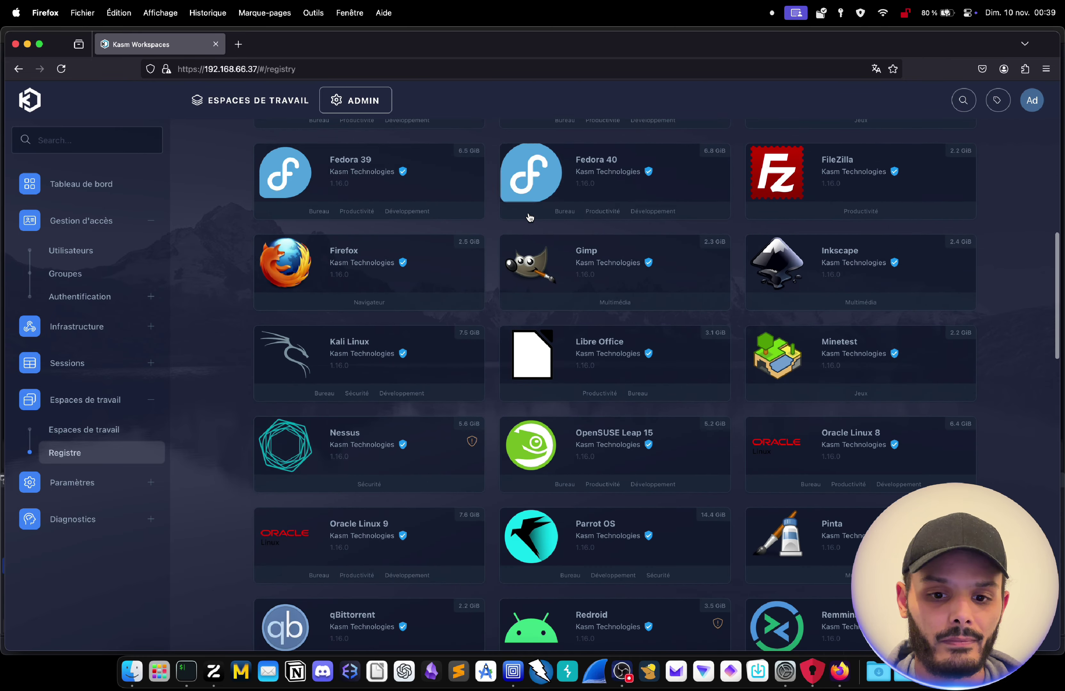
{"action": "scroll", "coordinate": [529, 217], "scroll_direction": "down", "scroll_amount": 8}
{"action": "scroll", "coordinate": [530, 217], "scroll_direction": "up", "scroll_amount": 20}
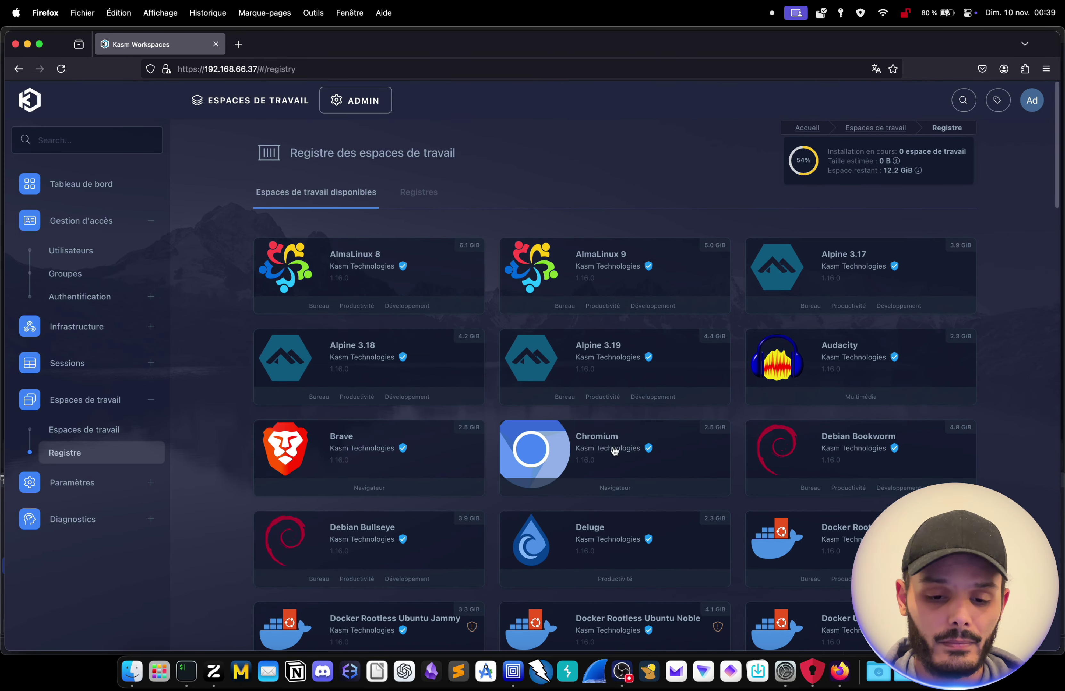
{"action": "scroll", "coordinate": [671, 479], "scroll_direction": "down", "scroll_amount": 3}
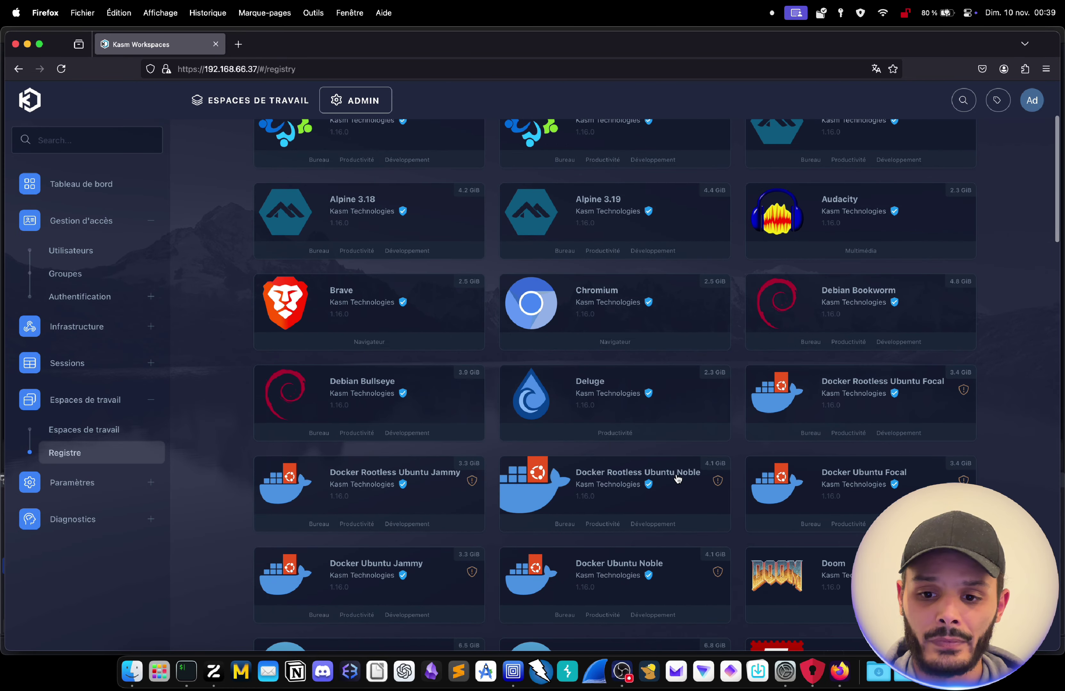
{"action": "scroll", "coordinate": [831, 465], "scroll_direction": "down", "scroll_amount": 2}
{"action": "scroll", "coordinate": [837, 404], "scroll_direction": "down", "scroll_amount": 3}
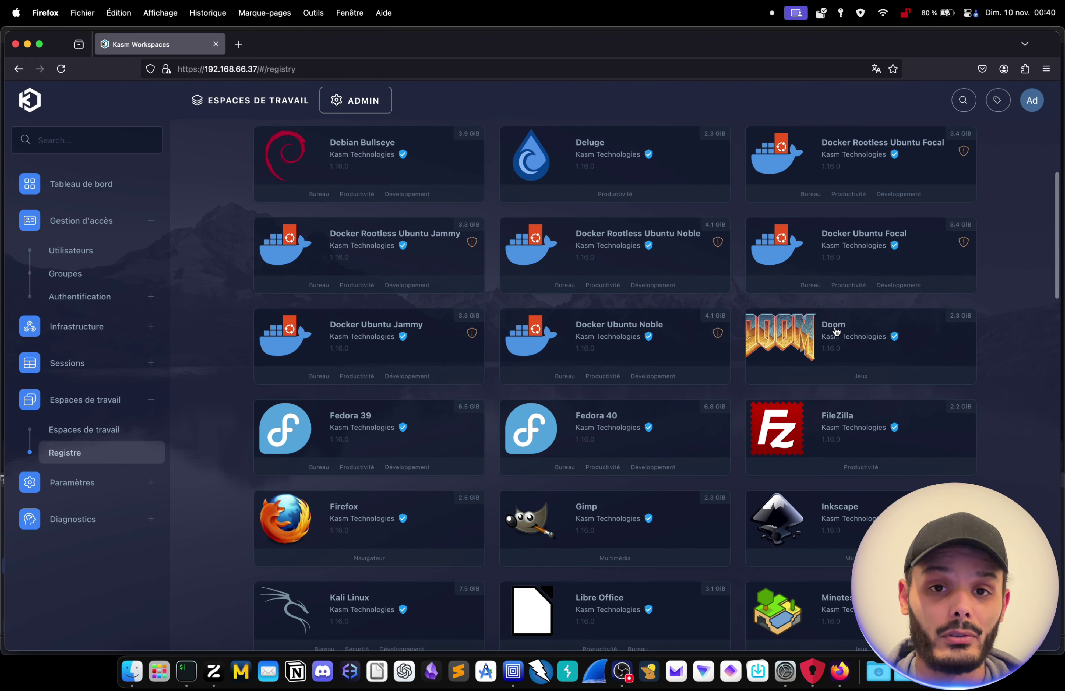
{"action": "scroll", "coordinate": [654, 430], "scroll_direction": "down", "scroll_amount": 2}
{"action": "scroll", "coordinate": [654, 430], "scroll_direction": "down", "scroll_amount": 6}
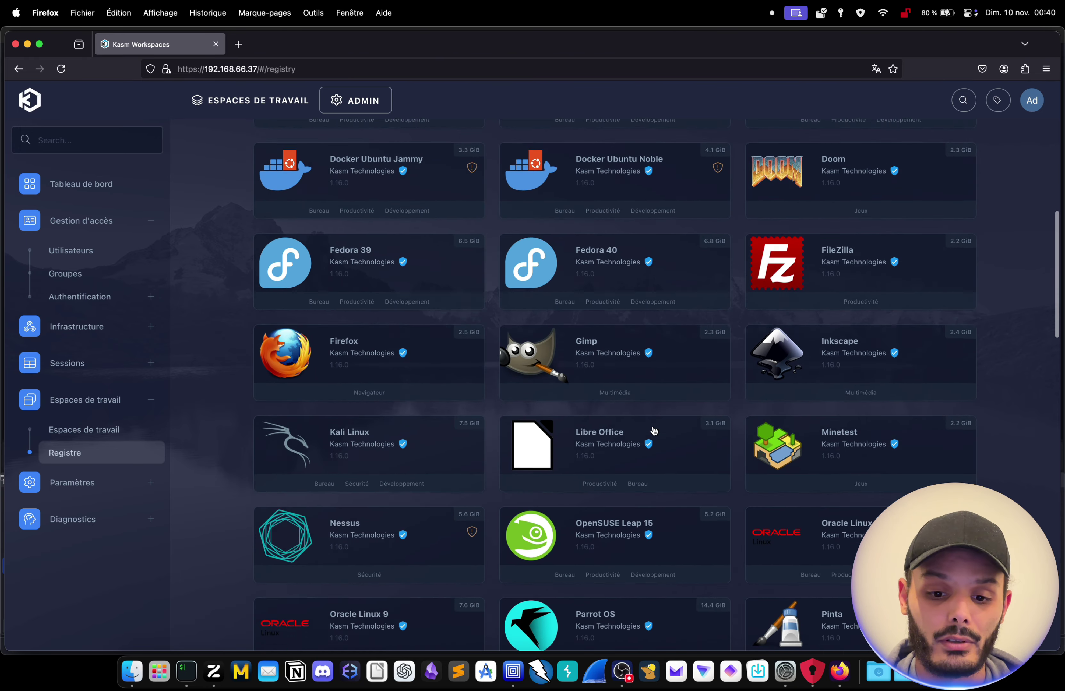
{"action": "scroll", "coordinate": [635, 313], "scroll_direction": "down", "scroll_amount": 15}
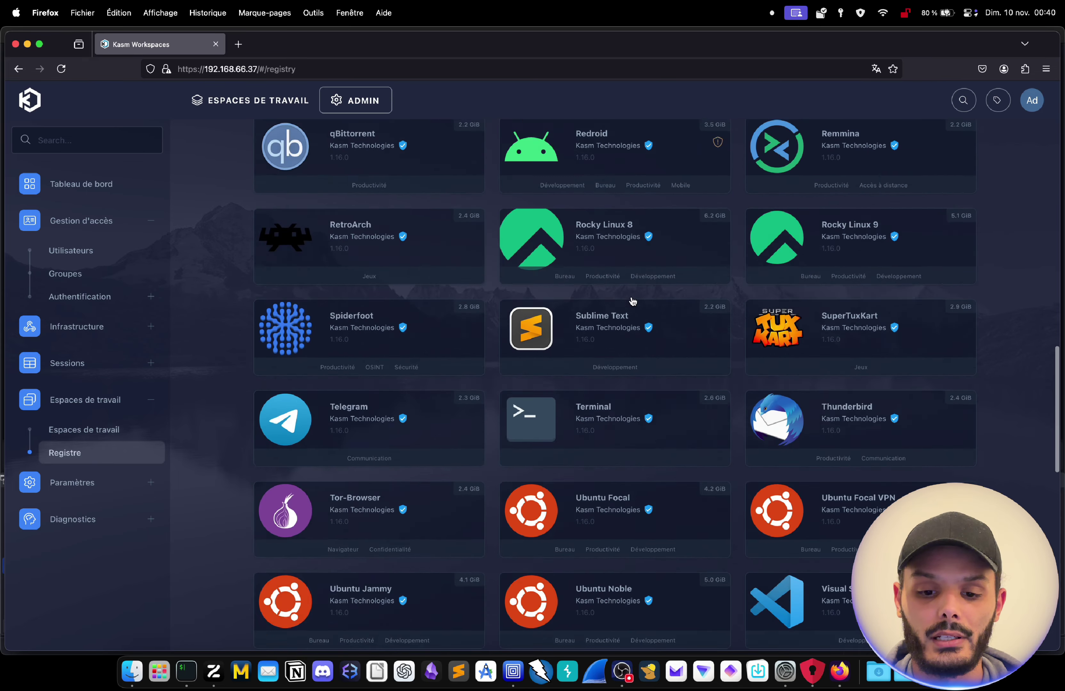
{"action": "scroll", "coordinate": [632, 301], "scroll_direction": "down", "scroll_amount": 5}
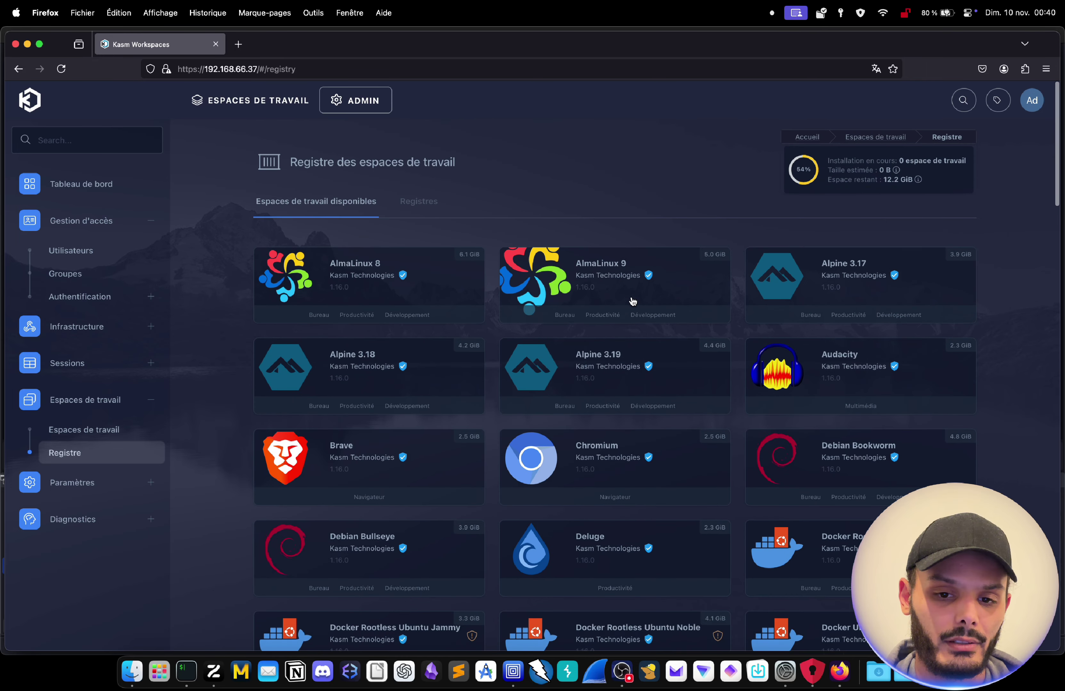
Step: Install the Chromium workspace, version 1.16.0, from the registry
{"action": "scroll", "coordinate": [633, 301], "scroll_direction": "down", "scroll_amount": 3}
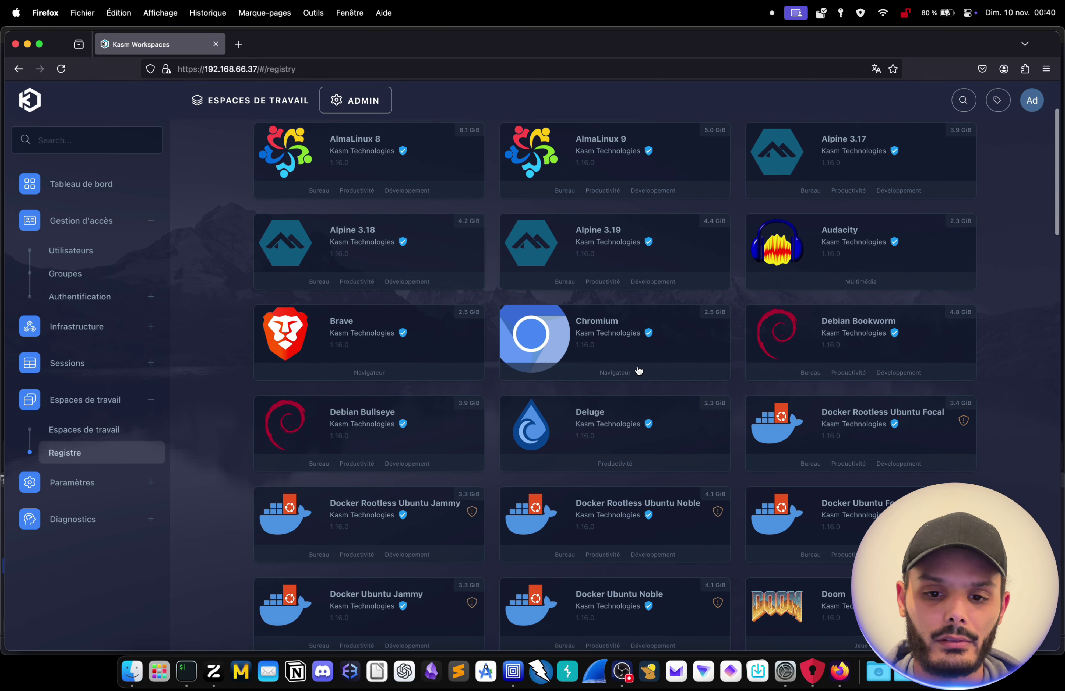
{"action": "left_click", "coordinate": [613, 335]}
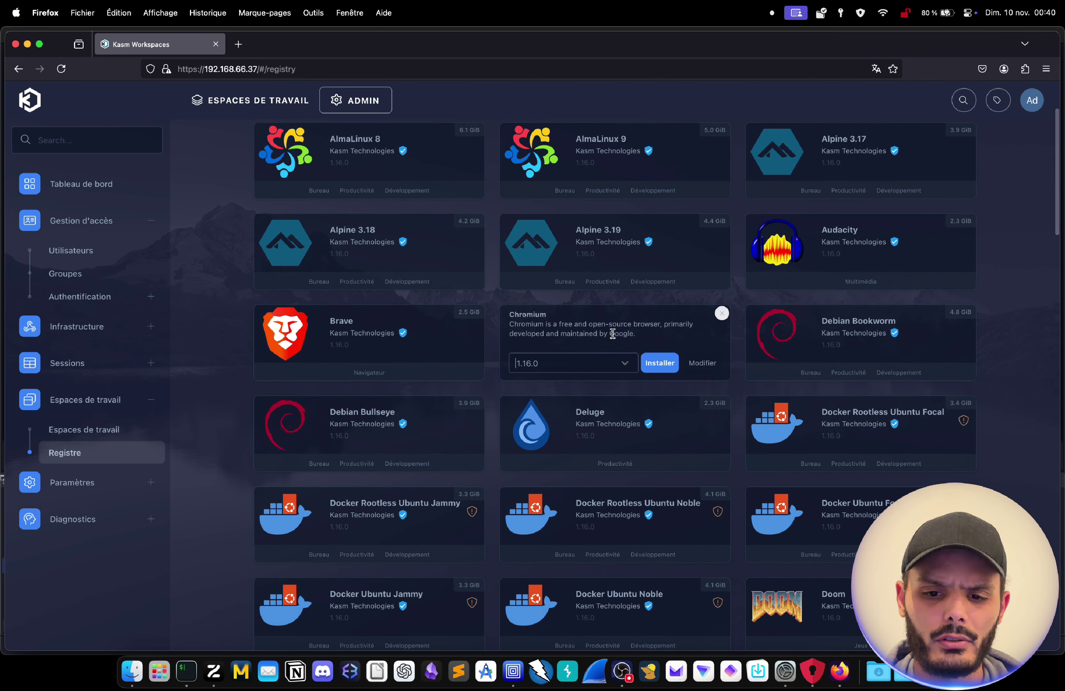
{"action": "left_click", "coordinate": [654, 365]}
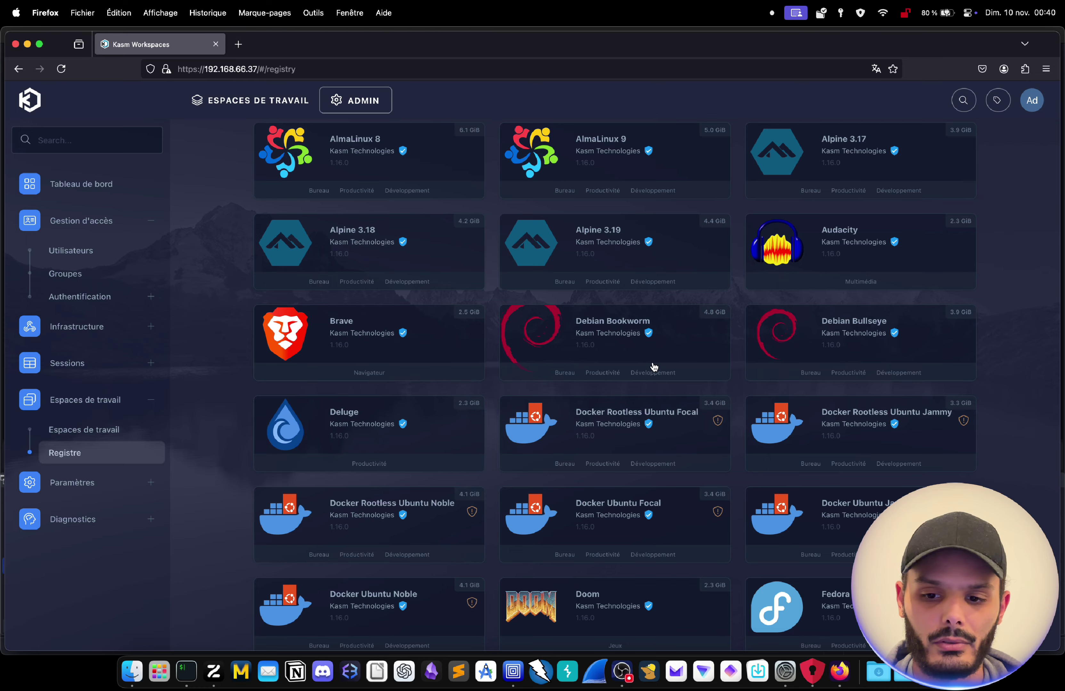
Step: Browse more of the registry's workspaces and check Chromium's installation status on the Espaces de travail page
{"action": "scroll", "coordinate": [653, 366], "scroll_direction": "down", "scroll_amount": 5}
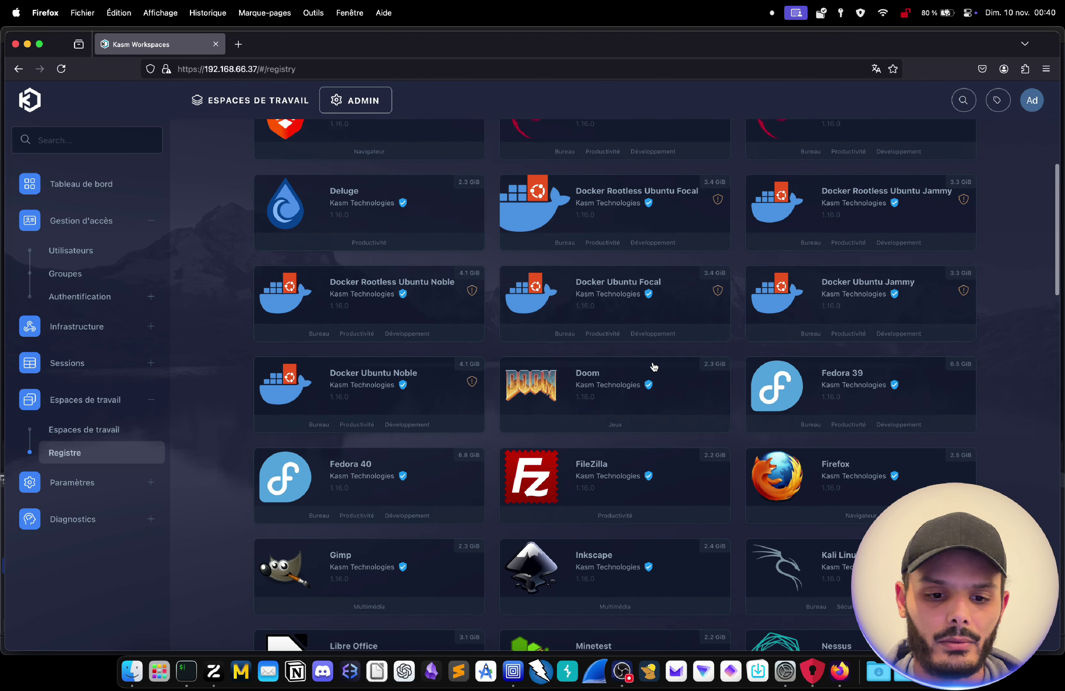
{"action": "scroll", "coordinate": [654, 366], "scroll_direction": "down", "scroll_amount": 2}
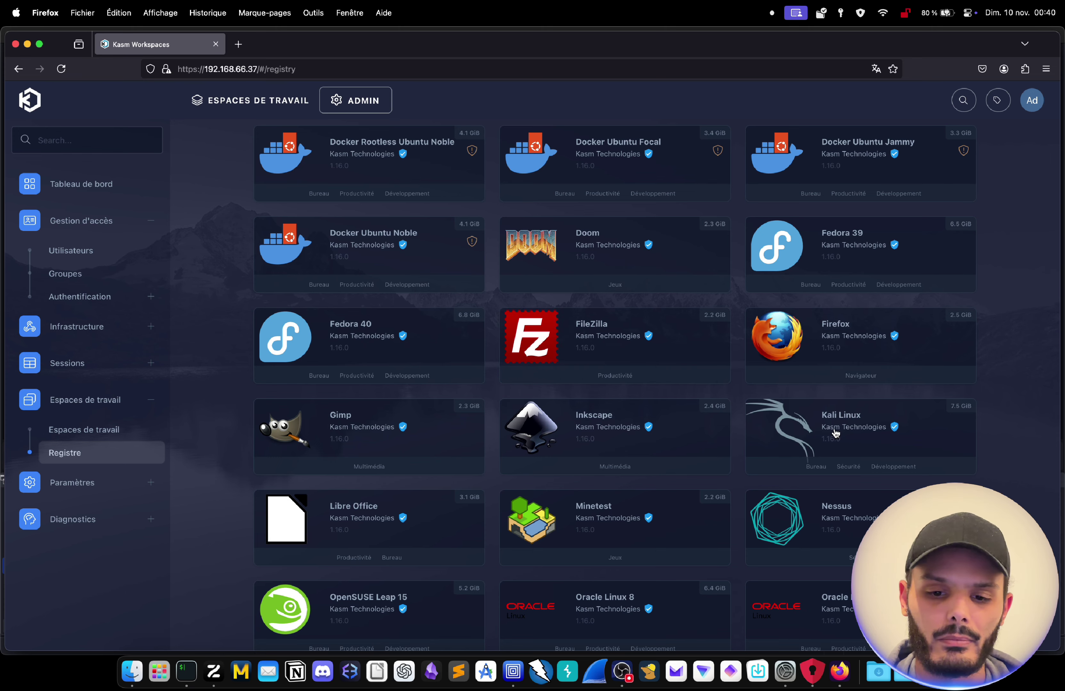
{"action": "scroll", "coordinate": [636, 417], "scroll_direction": "down", "scroll_amount": 4}
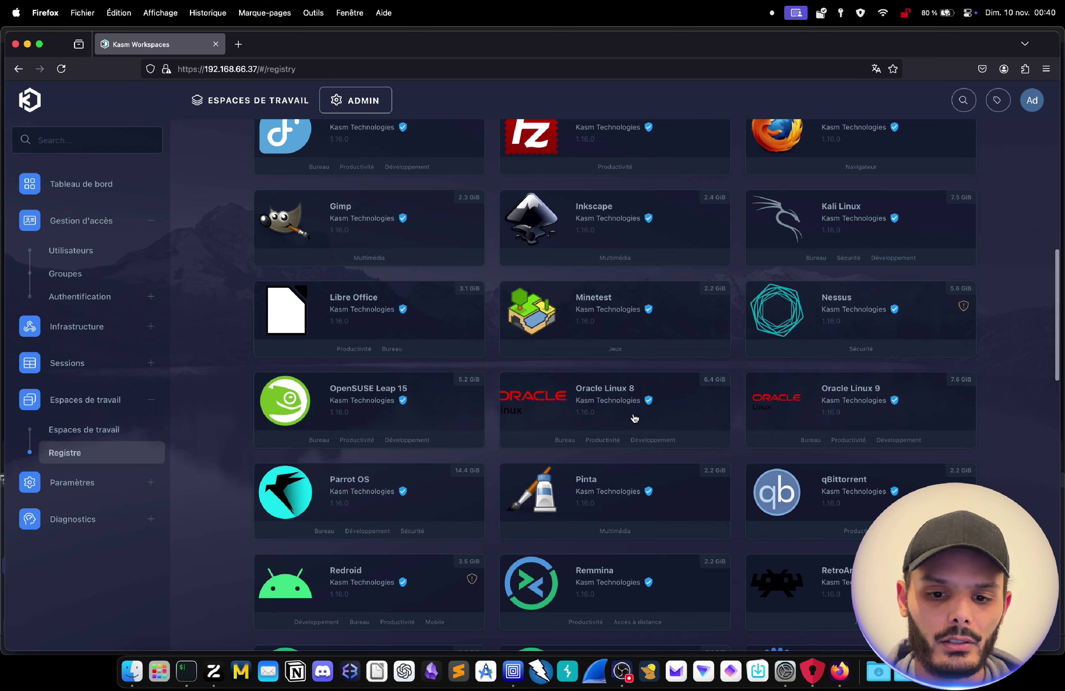
{"action": "scroll", "coordinate": [634, 419], "scroll_direction": "up", "scroll_amount": 10}
{"action": "left_click", "coordinate": [214, 112]}
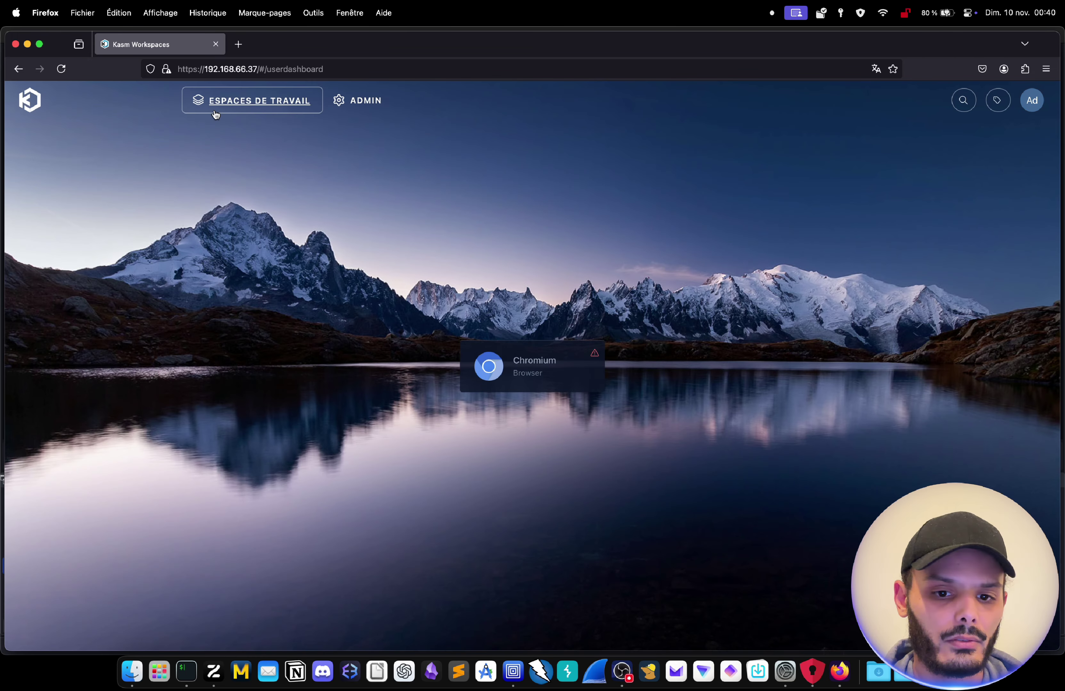
{"action": "mouse_move", "coordinate": [595, 354]}
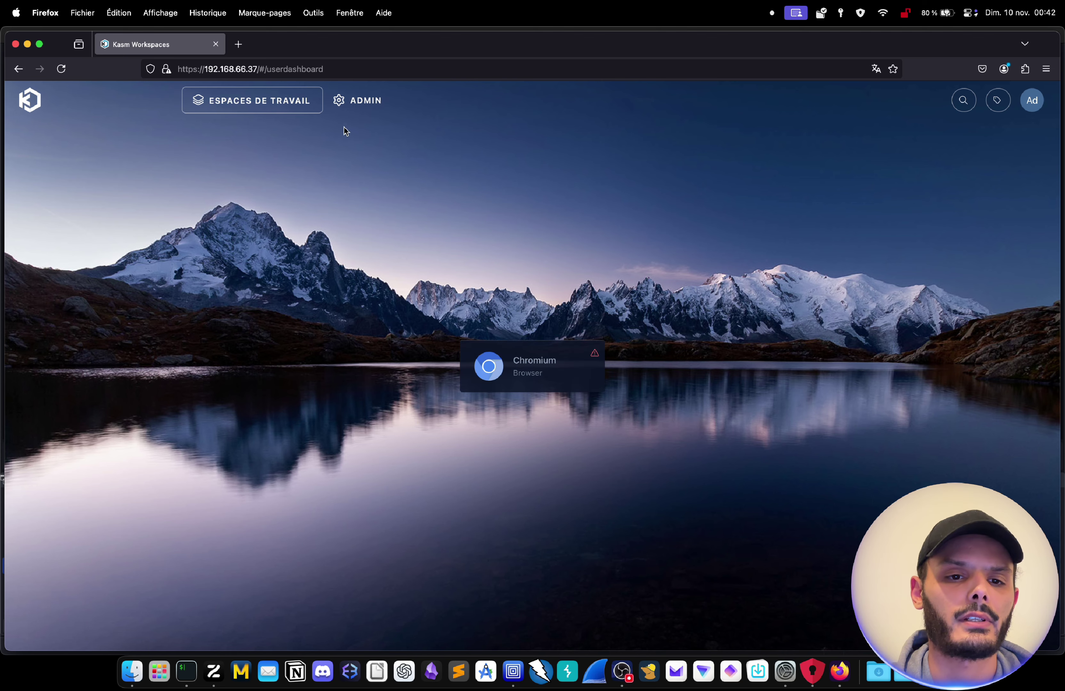
Step: Return to the workspace registry in the administration area and install the Debian Bookworm workspace, version 1.16.0
{"action": "left_click", "coordinate": [353, 115]}
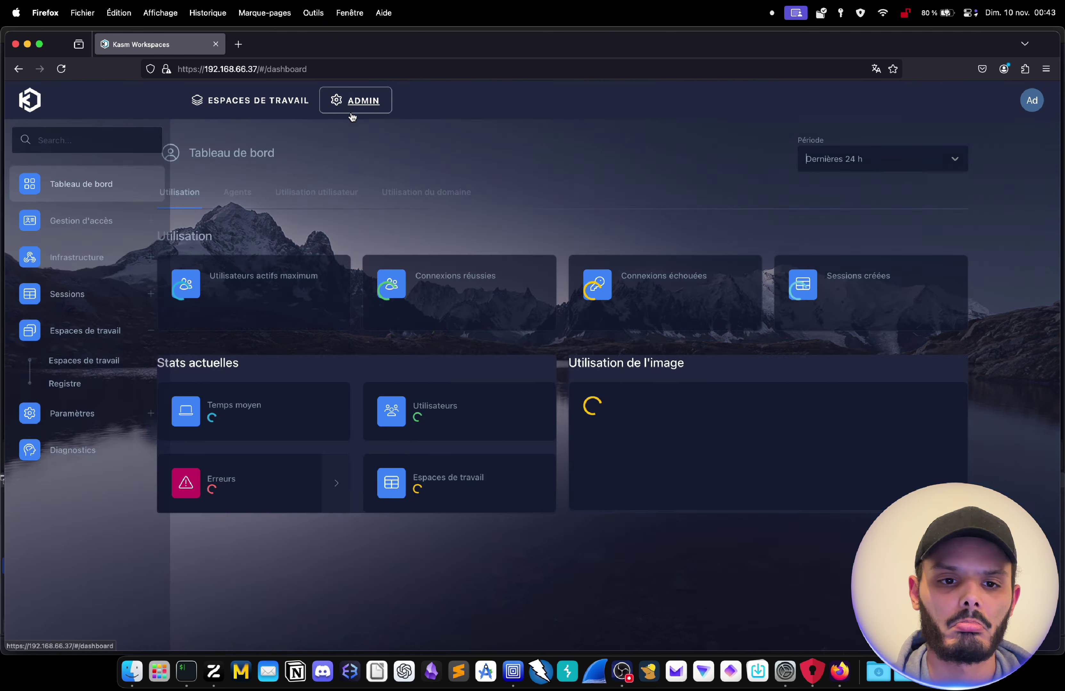
{"action": "left_click", "coordinate": [110, 361]}
{"action": "left_click", "coordinate": [95, 383]}
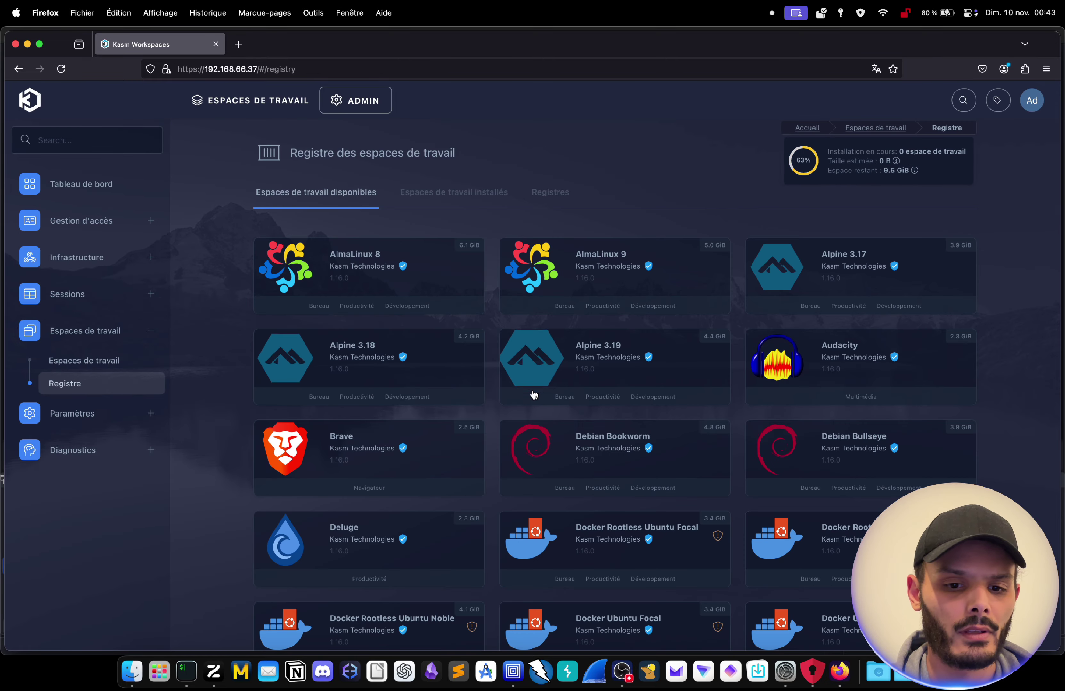
{"action": "scroll", "coordinate": [534, 391], "scroll_direction": "down", "scroll_amount": 5}
{"action": "scroll", "coordinate": [534, 393], "scroll_direction": "down", "scroll_amount": 3}
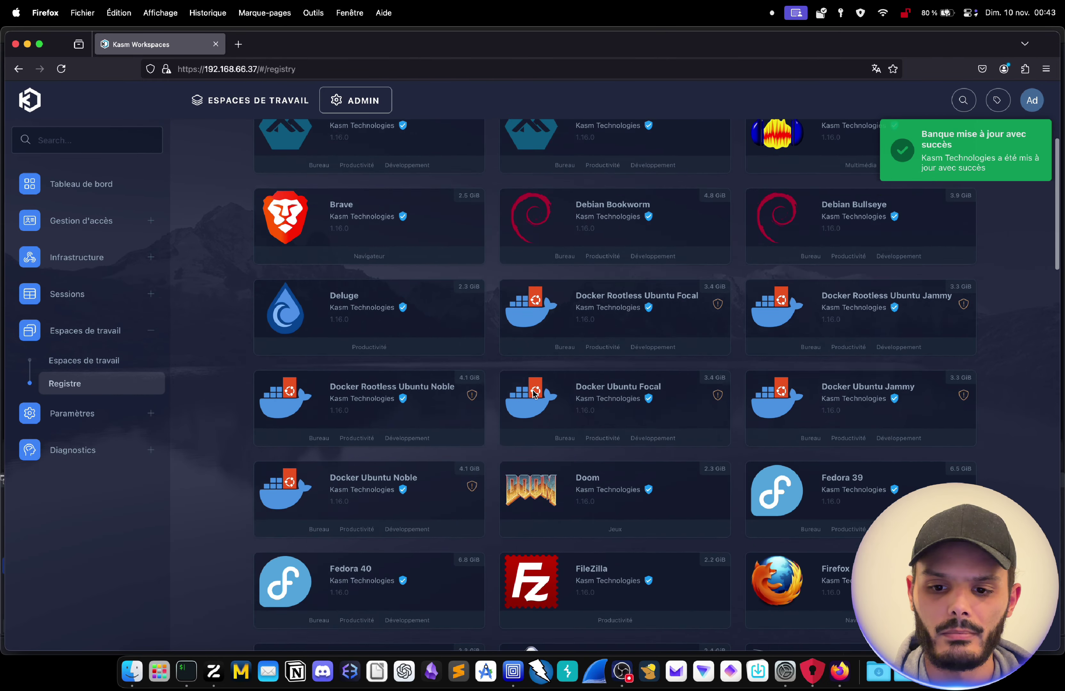
{"action": "scroll", "coordinate": [552, 374], "scroll_direction": "up", "scroll_amount": 3}
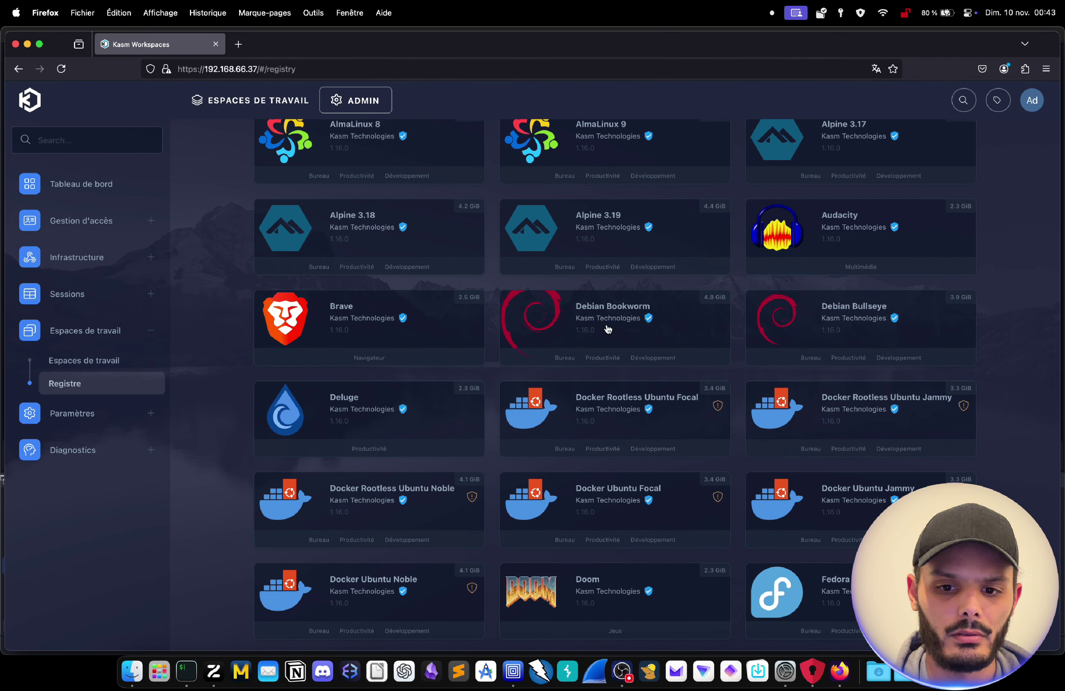
{"action": "mouse_move", "coordinate": [608, 330]}
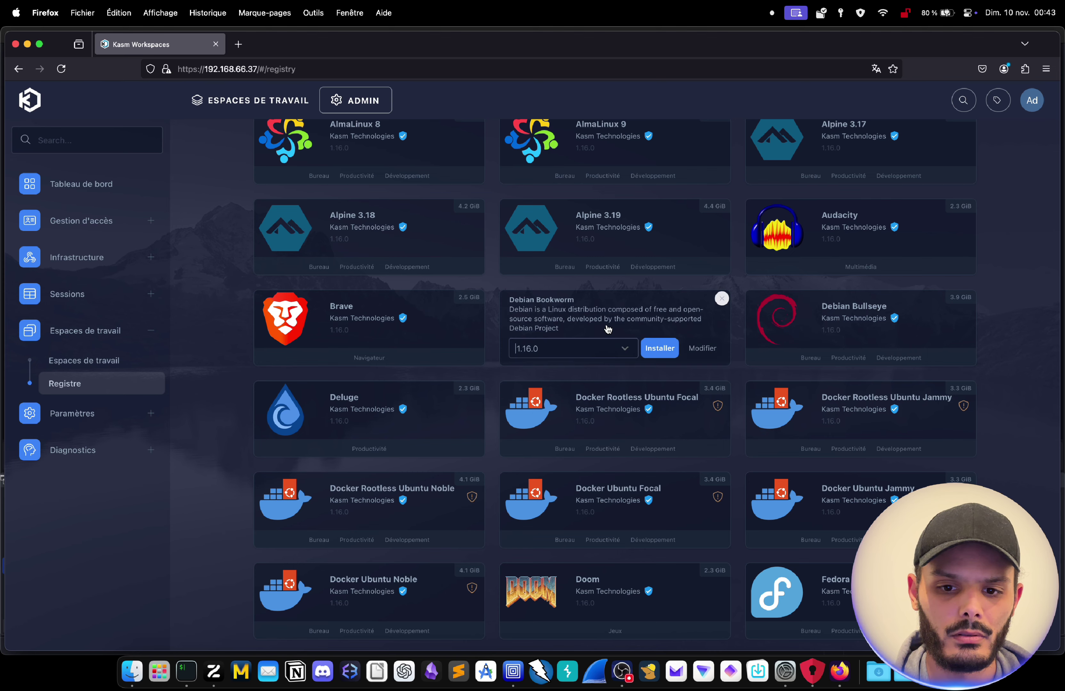
{"action": "left_click", "coordinate": [659, 350]}
Step: Launch a Chromium session from the Espaces de travail page, set to open in Nouvel onglet
{"action": "left_click", "coordinate": [211, 101]}
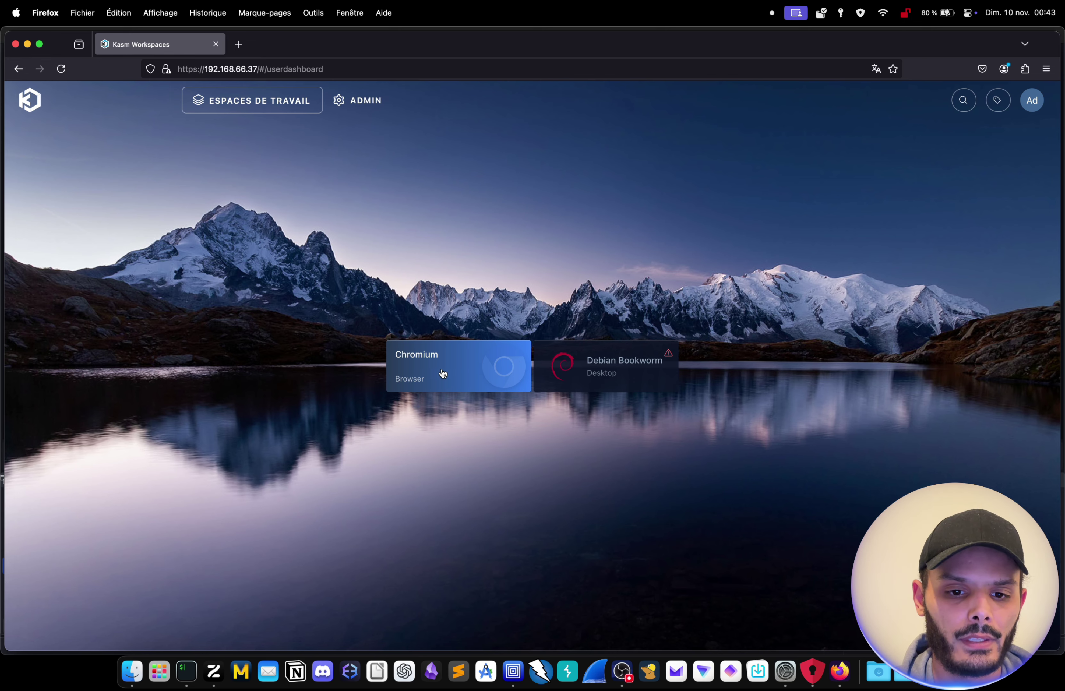
{"action": "left_click", "coordinate": [443, 371]}
{"action": "left_click", "coordinate": [474, 383]}
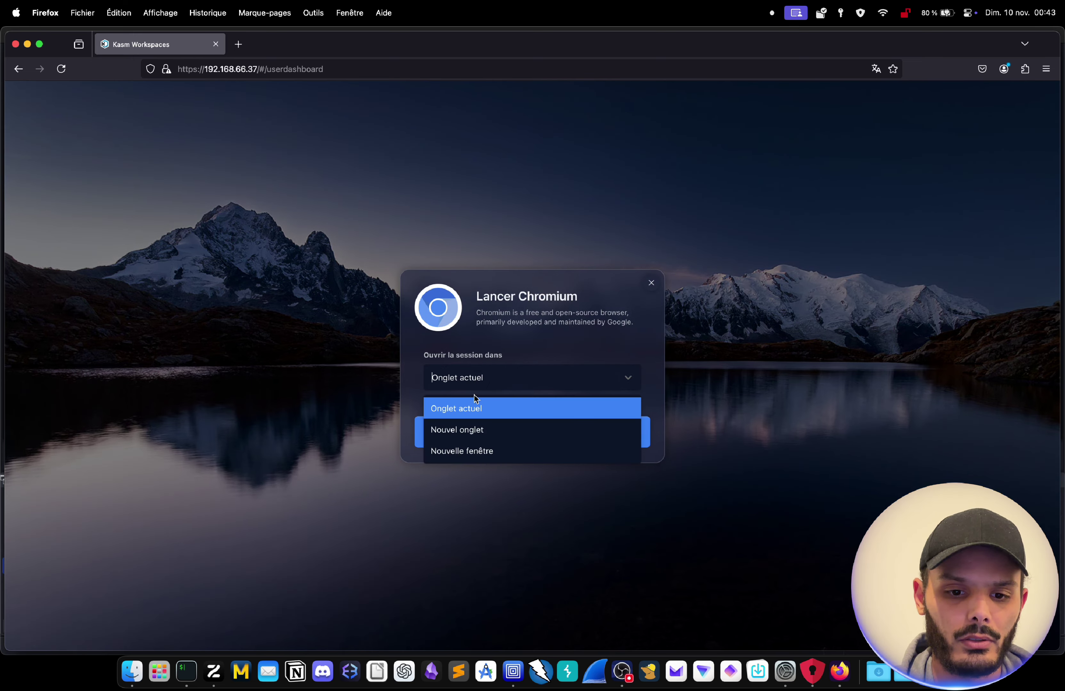
{"action": "left_click", "coordinate": [469, 434]}
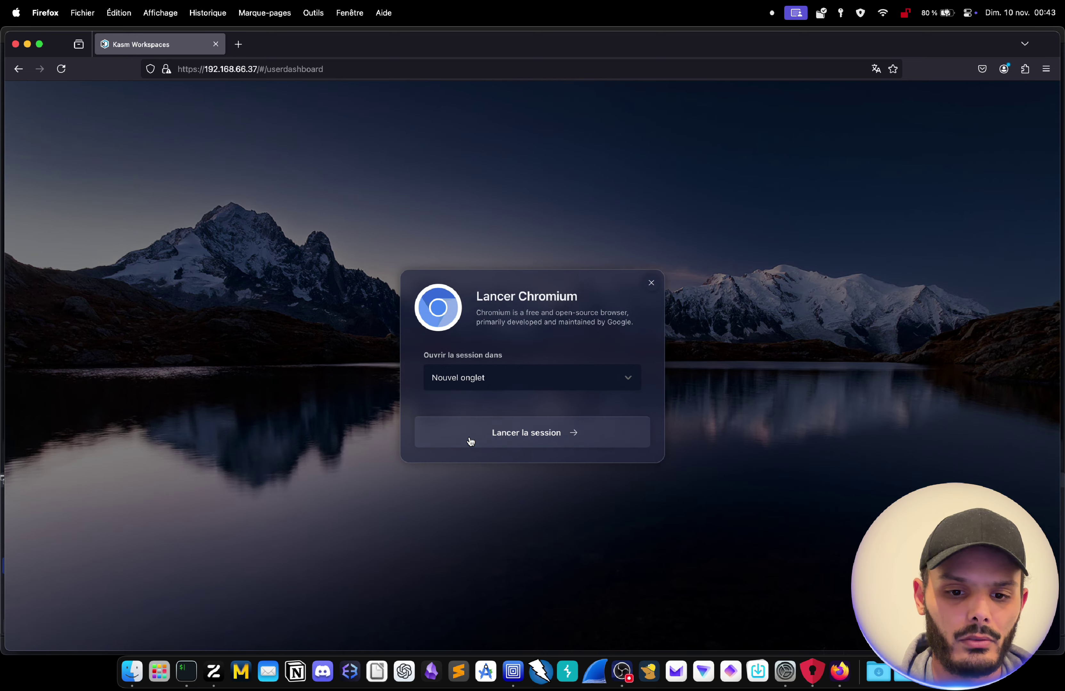
{"action": "left_click", "coordinate": [500, 435]}
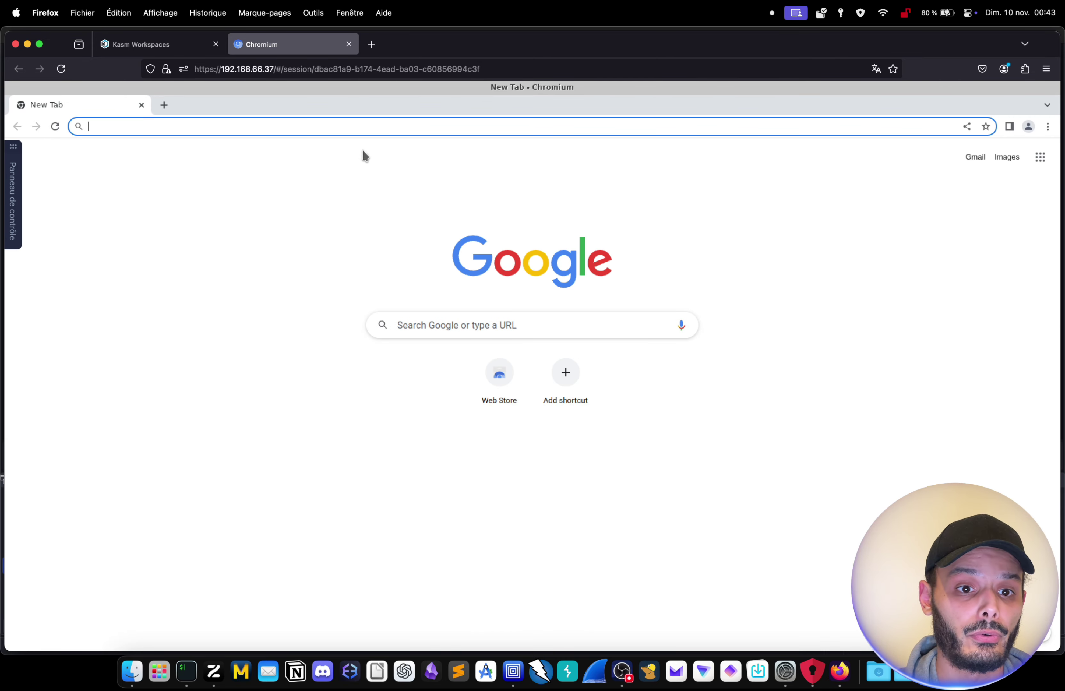
Step: Open hackverseacademy.com in the Chromium session and look through its home page
{"action": "type", "text": "h"}
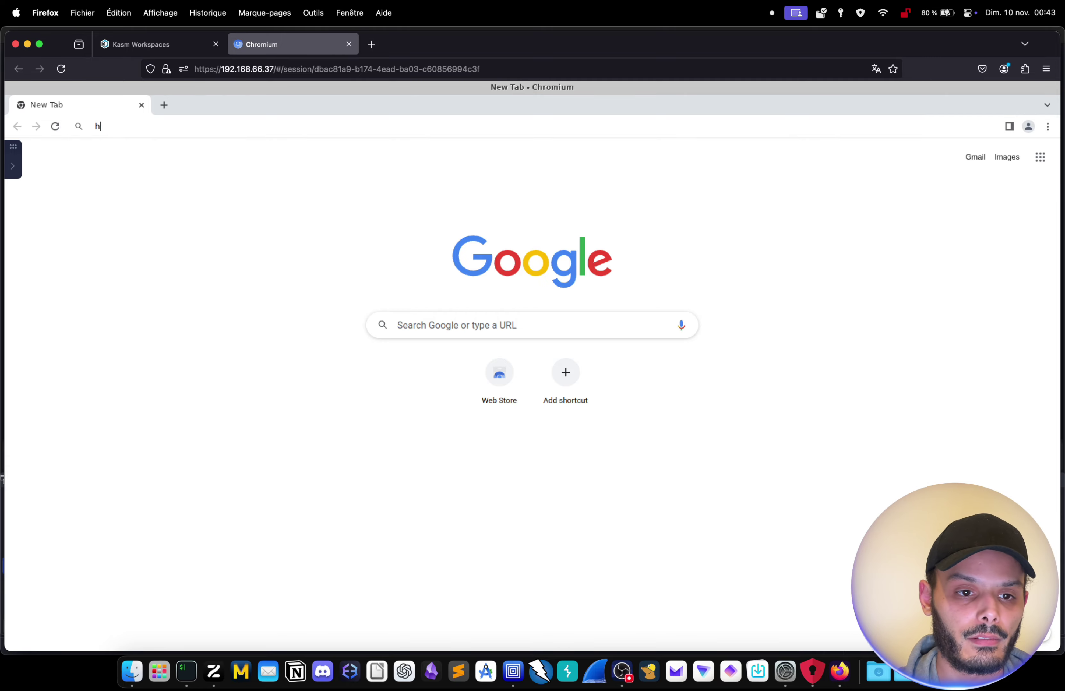
{"action": "type", "text": "ackverseacademy.com"}
{"action": "key", "text": "Return"}
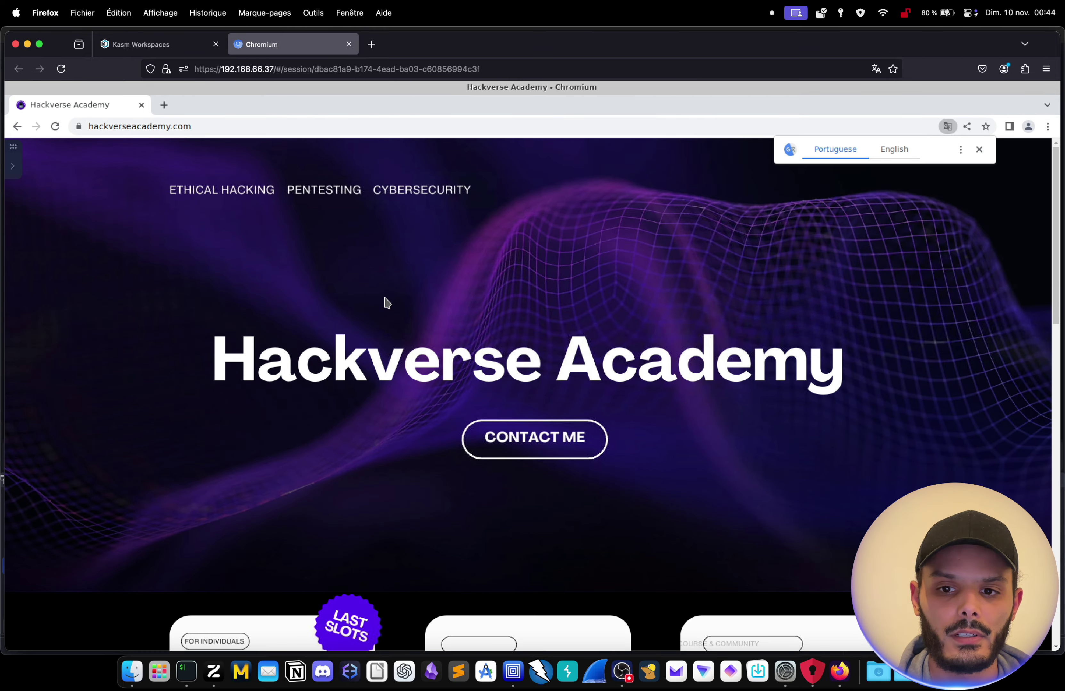
{"action": "scroll", "coordinate": [385, 302], "scroll_direction": "down", "scroll_amount": 15}
{"action": "scroll", "coordinate": [386, 303], "scroll_direction": "down", "scroll_amount": 3}
{"action": "scroll", "coordinate": [384, 301], "scroll_direction": "up", "scroll_amount": 20}
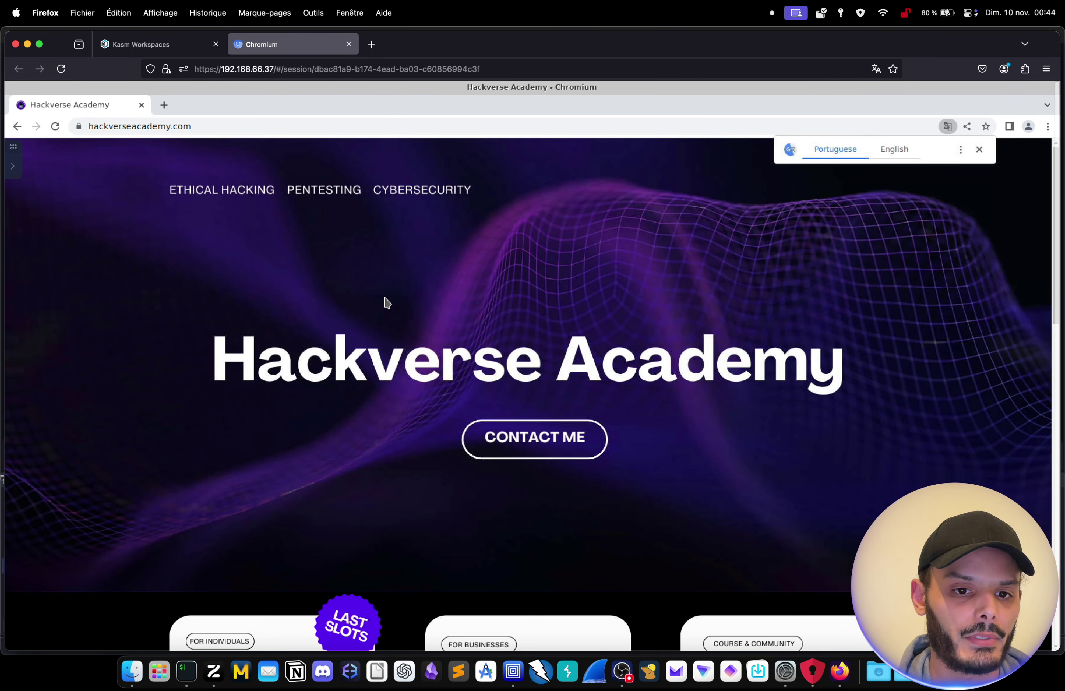
Step: Set the Chromium session's streaming quality to Extrême in the session control panel, then close the panel
{"action": "left_click", "coordinate": [15, 173]}
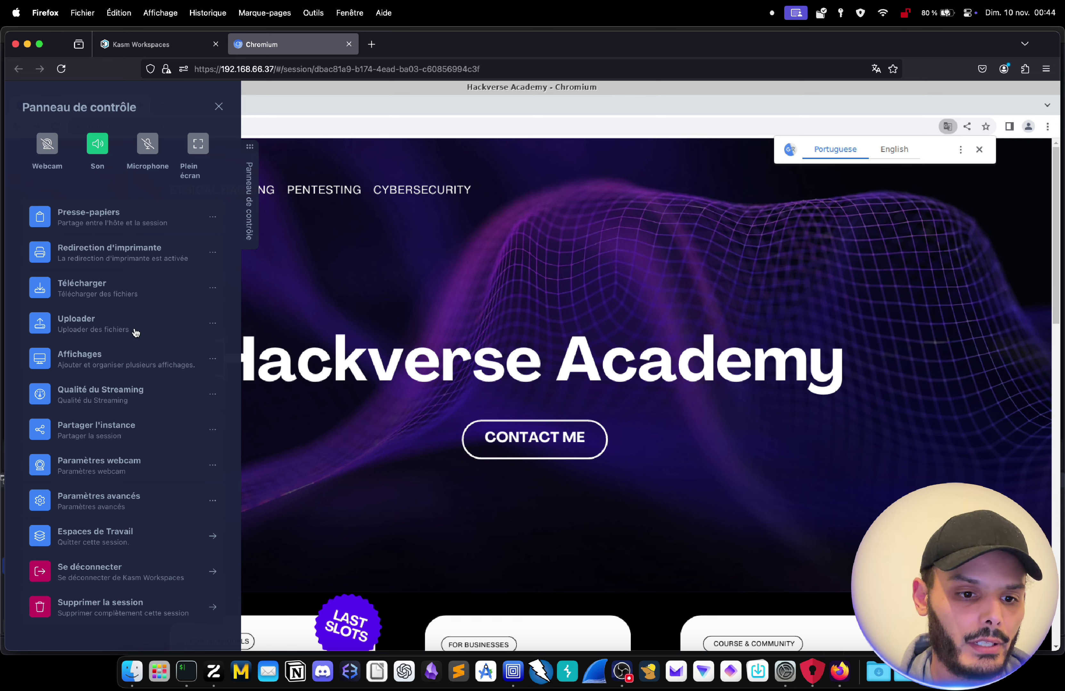
{"action": "left_click", "coordinate": [214, 394]}
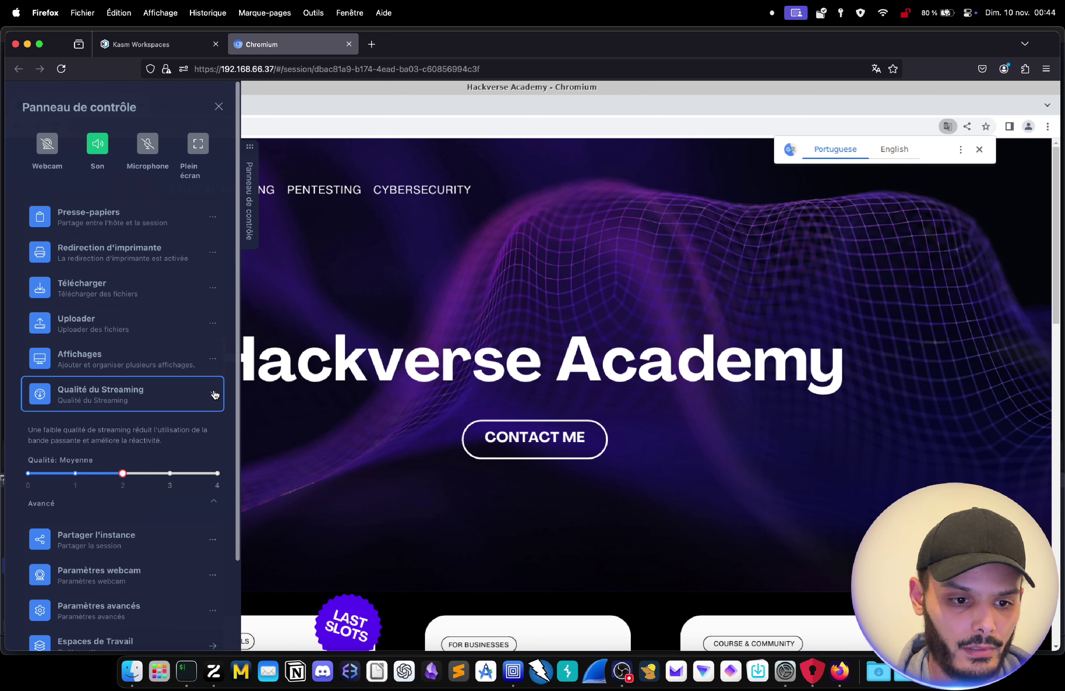
{"action": "left_click_drag", "start_coordinate": [129, 478], "coordinate": [250, 479]}
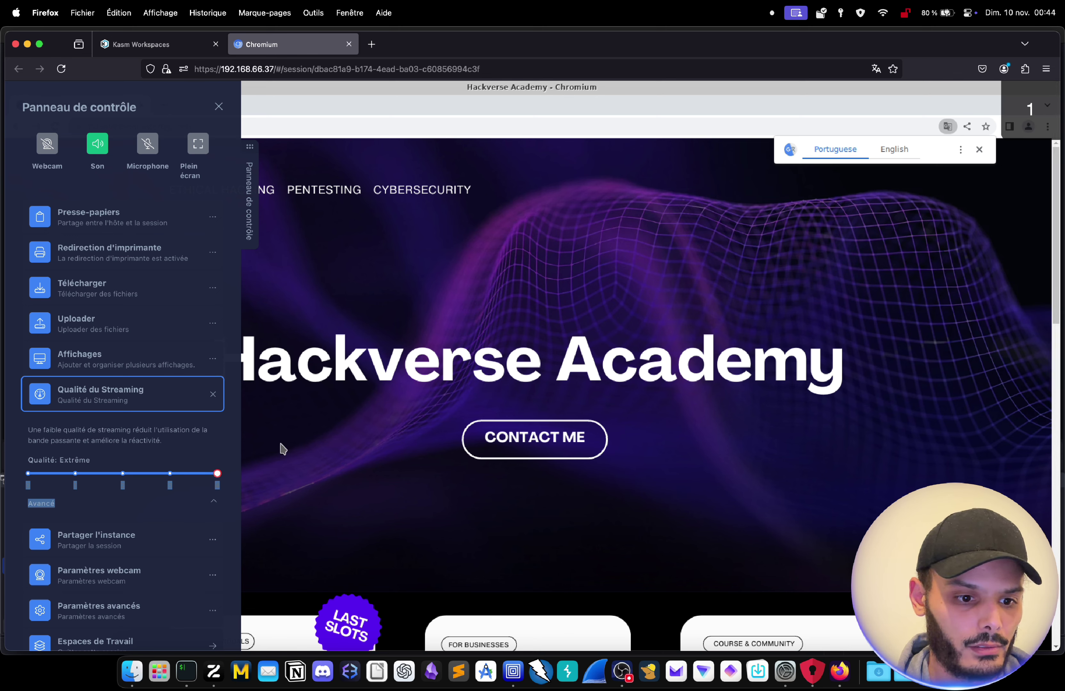
{"action": "scroll", "coordinate": [180, 483], "scroll_direction": "down", "scroll_amount": 5}
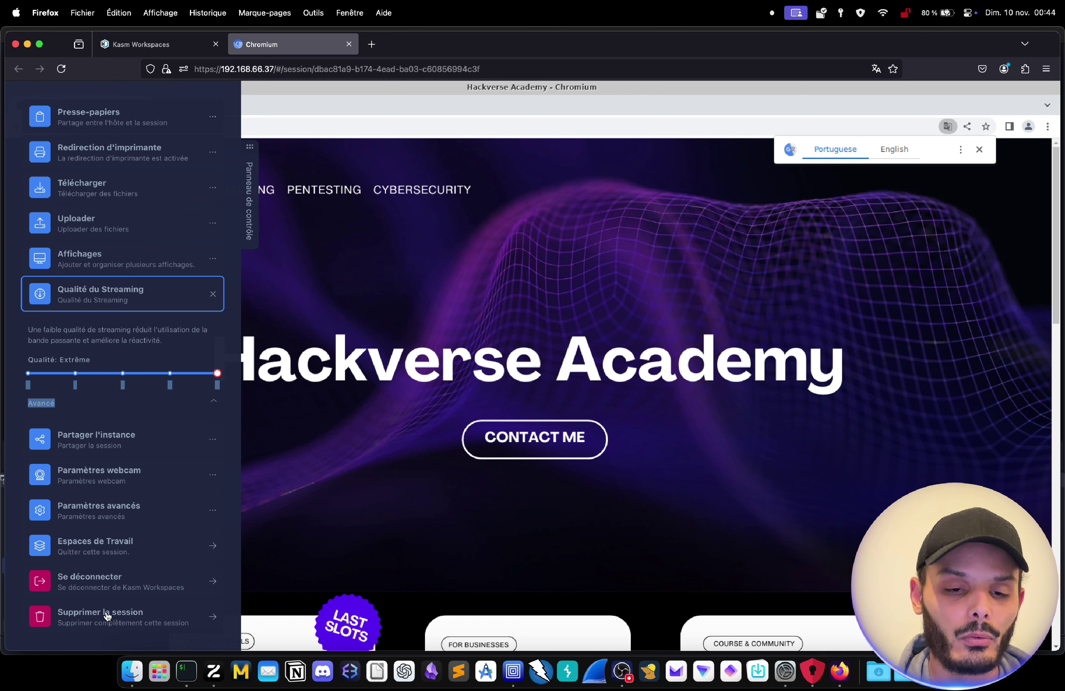
{"action": "left_click", "coordinate": [359, 352]}
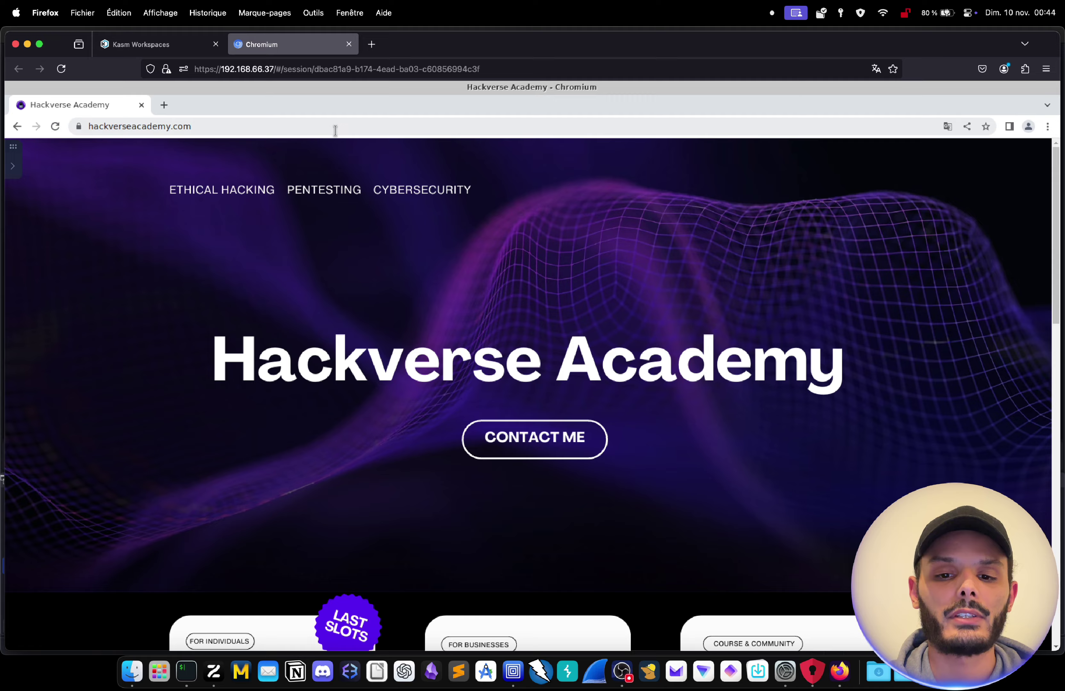
Step: Look through the Hackverse Academy page once more and delete the Chromium session, confirming the deletion
{"action": "scroll", "coordinate": [436, 360], "scroll_direction": "down", "scroll_amount": 20}
{"action": "scroll", "coordinate": [435, 359], "scroll_direction": "up", "scroll_amount": 20}
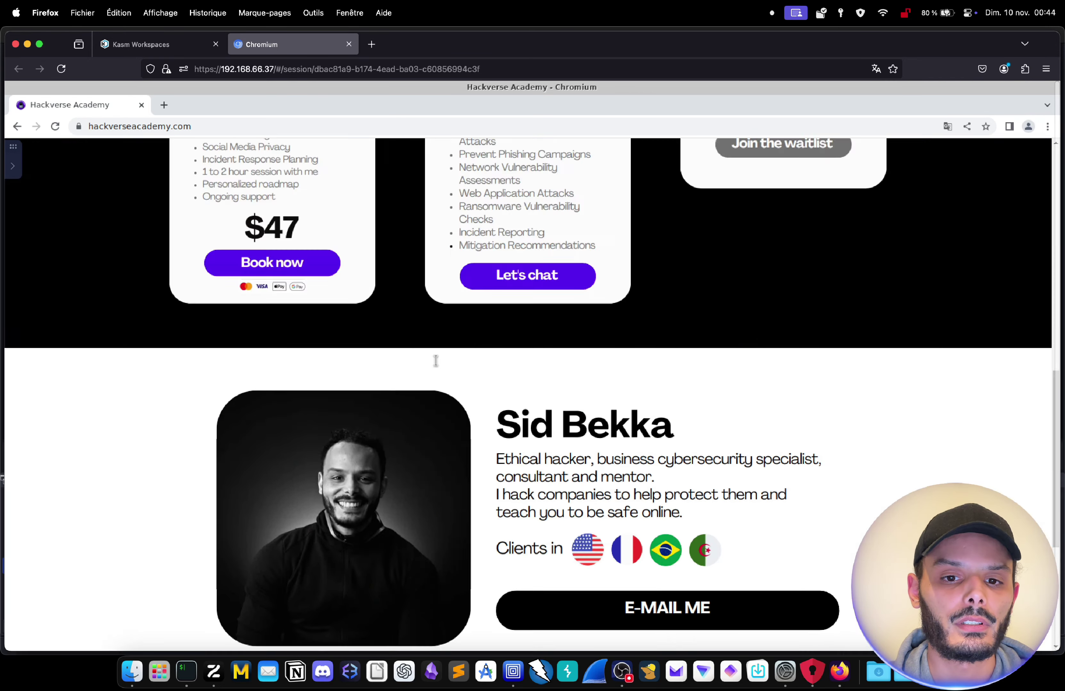
{"action": "left_click", "coordinate": [13, 168]}
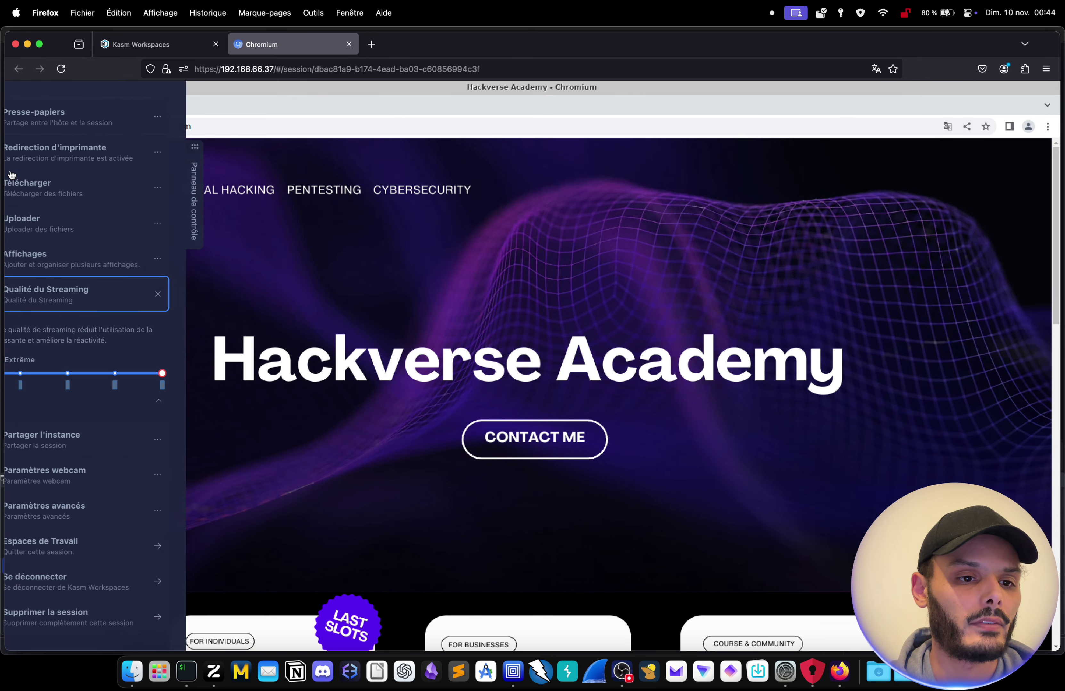
{"action": "left_click", "coordinate": [88, 618]}
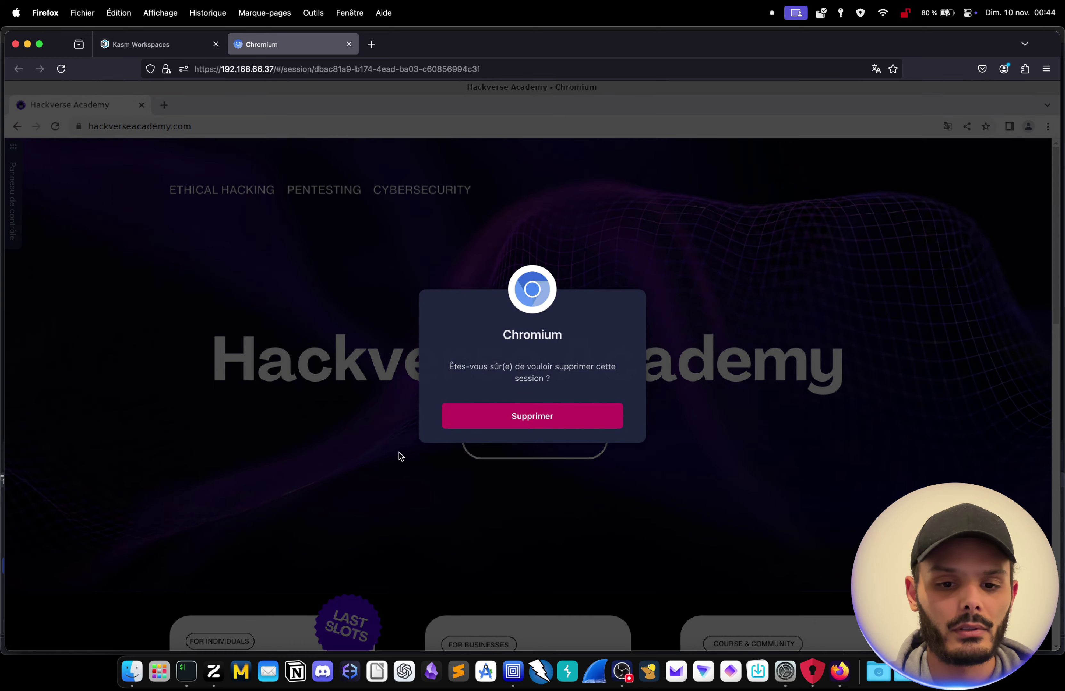
{"action": "left_click", "coordinate": [462, 416]}
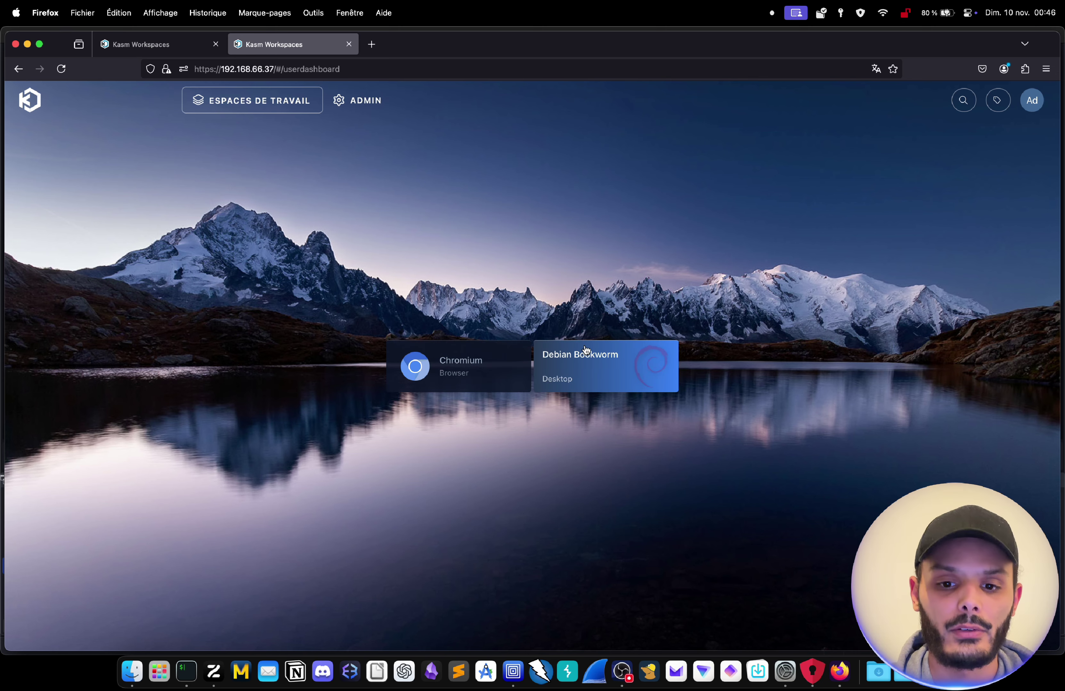
Step: Launch a Debian Bookworm desktop session in a new tab, then close that tab without deleting the session
{"action": "left_click", "coordinate": [606, 371]}
{"action": "left_click", "coordinate": [530, 434]}
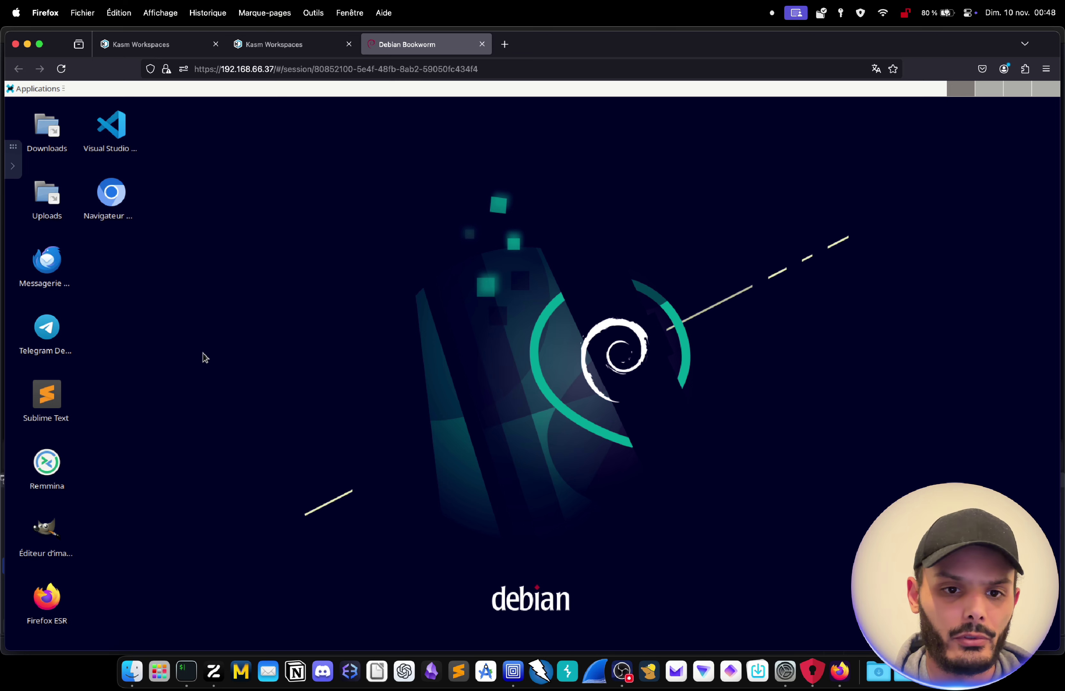
{"action": "left_click", "coordinate": [482, 45]}
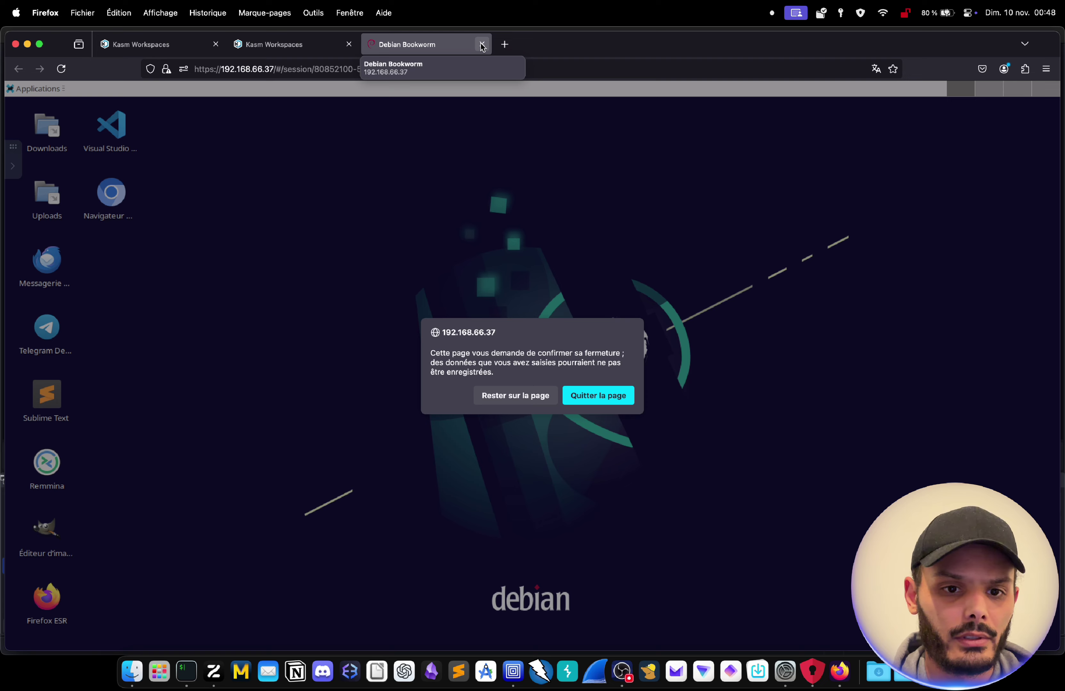
{"action": "left_click", "coordinate": [591, 397]}
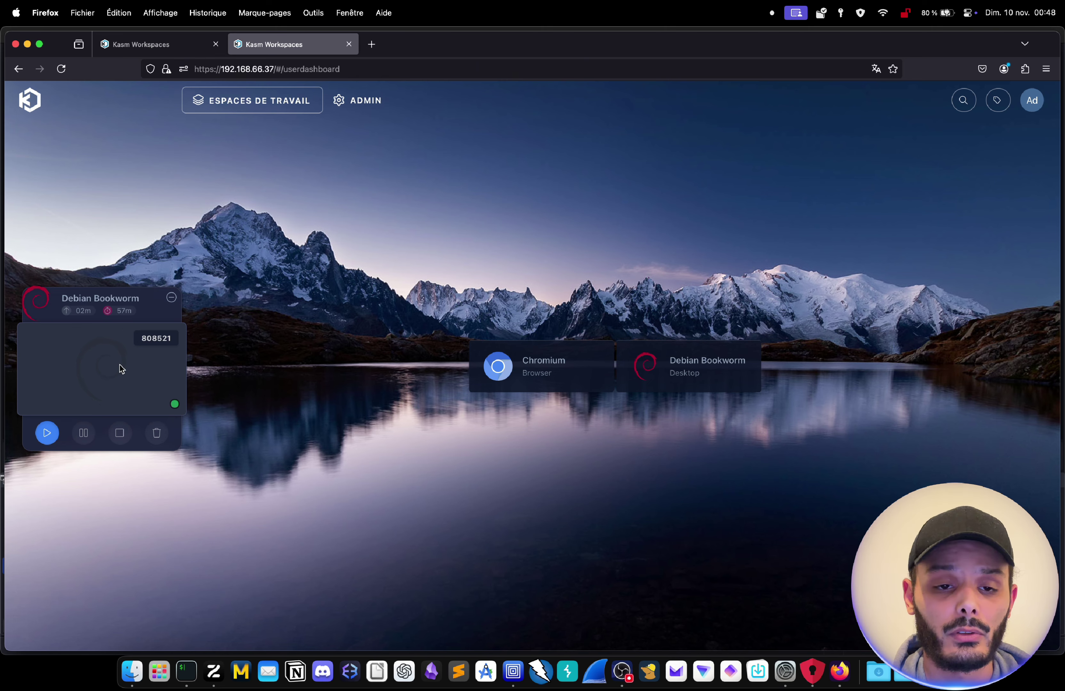
Step: Resume the running Debian Bookworm session, then delete it from the Espaces de travail page
{"action": "left_click", "coordinate": [47, 433]}
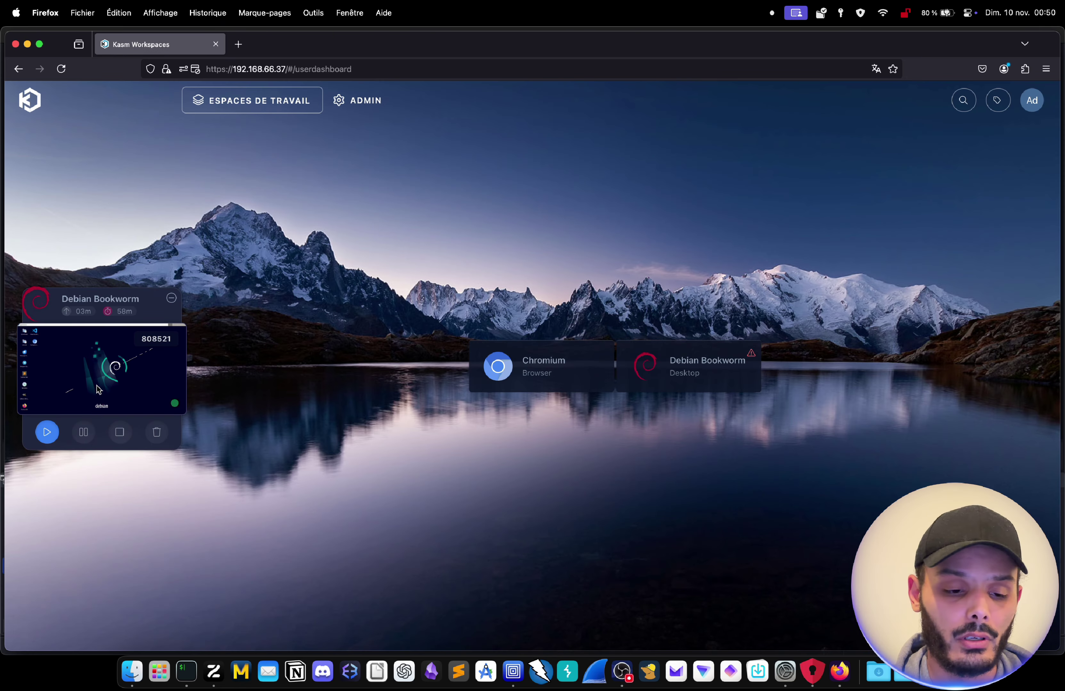
{"action": "left_click", "coordinate": [157, 433]}
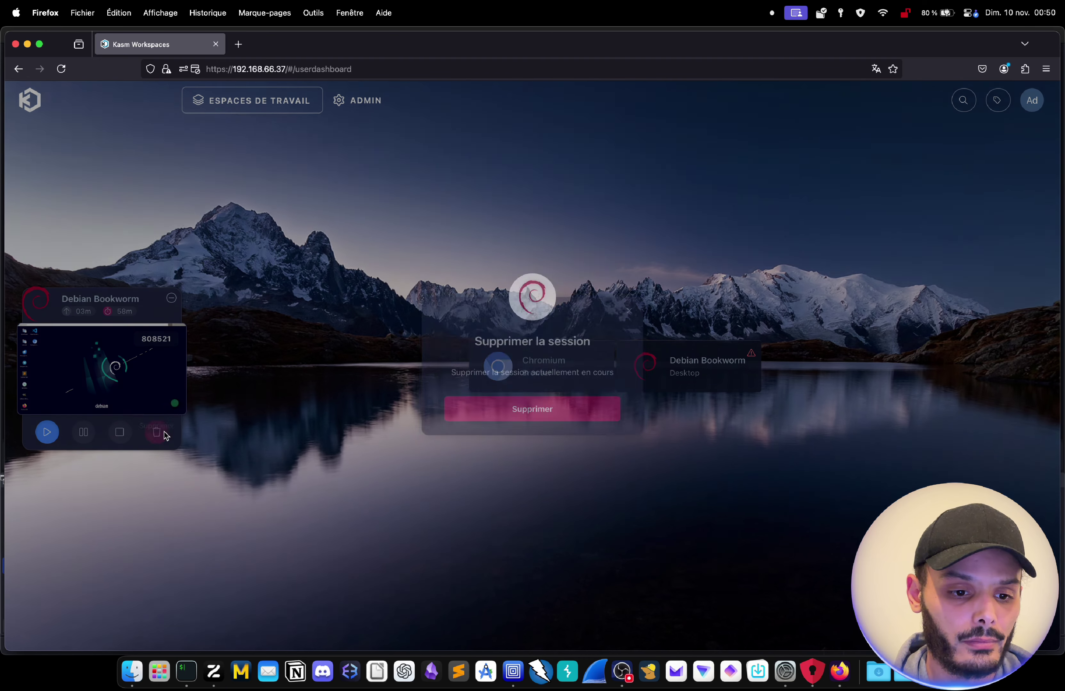
{"action": "left_click", "coordinate": [489, 411]}
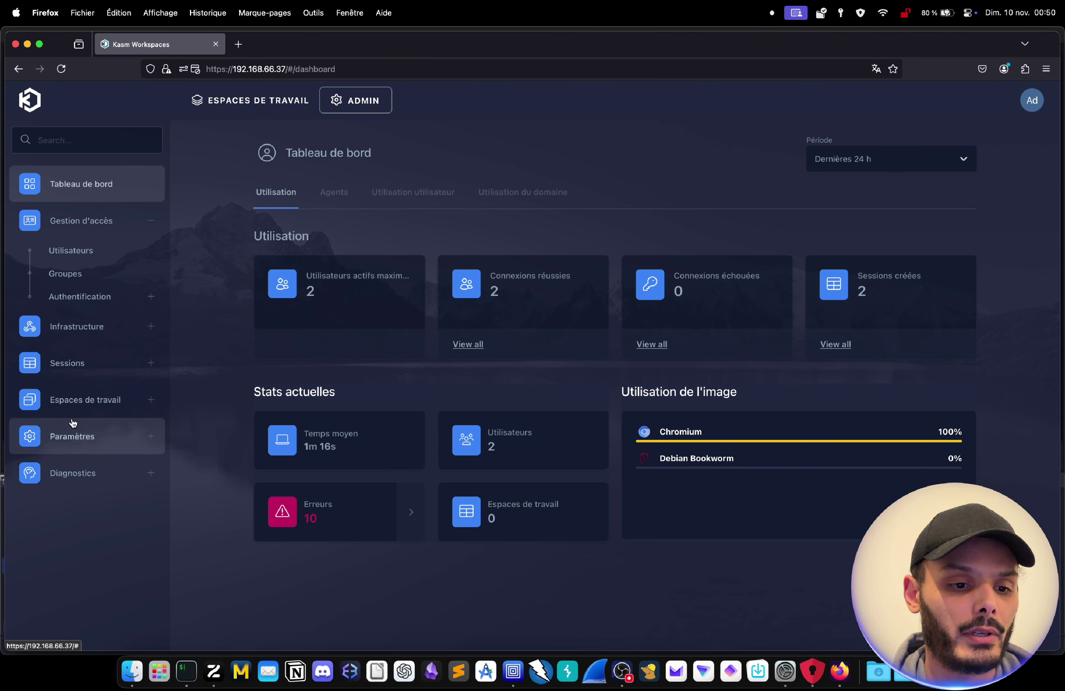
Step: Find Kali Linux 1.16.0 in the administration area's workspace registry and open its settings for modification before installing
{"action": "left_click", "coordinate": [85, 399]}
{"action": "left_click", "coordinate": [80, 454]}
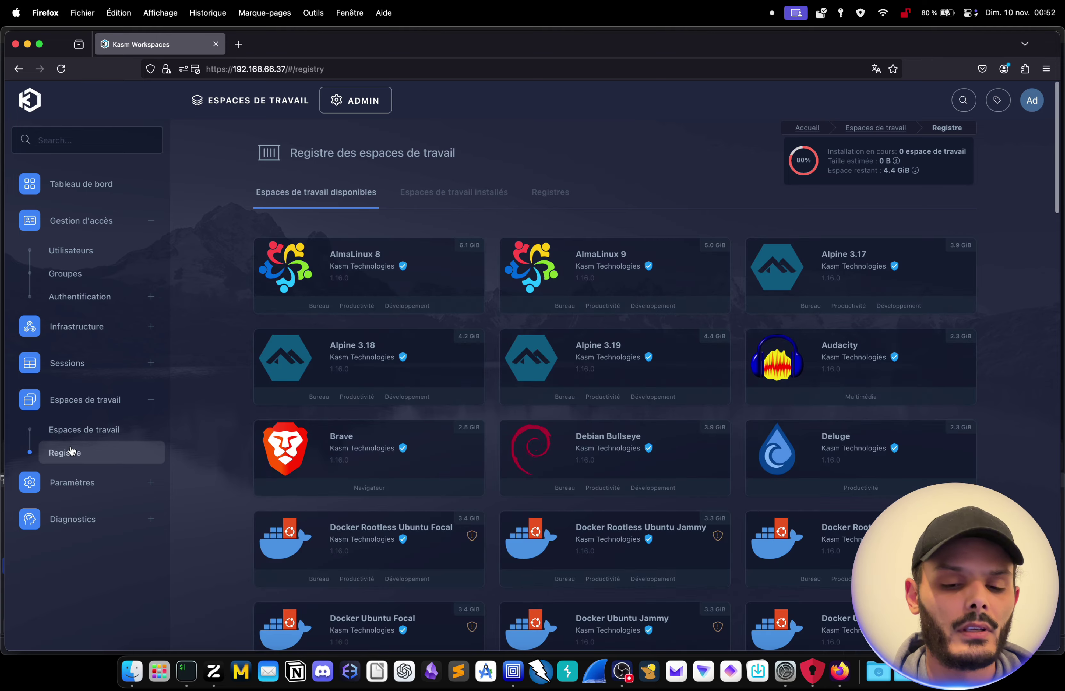
{"action": "scroll", "coordinate": [614, 305], "scroll_direction": "down", "scroll_amount": 3}
{"action": "scroll", "coordinate": [615, 282], "scroll_direction": "down", "scroll_amount": 10}
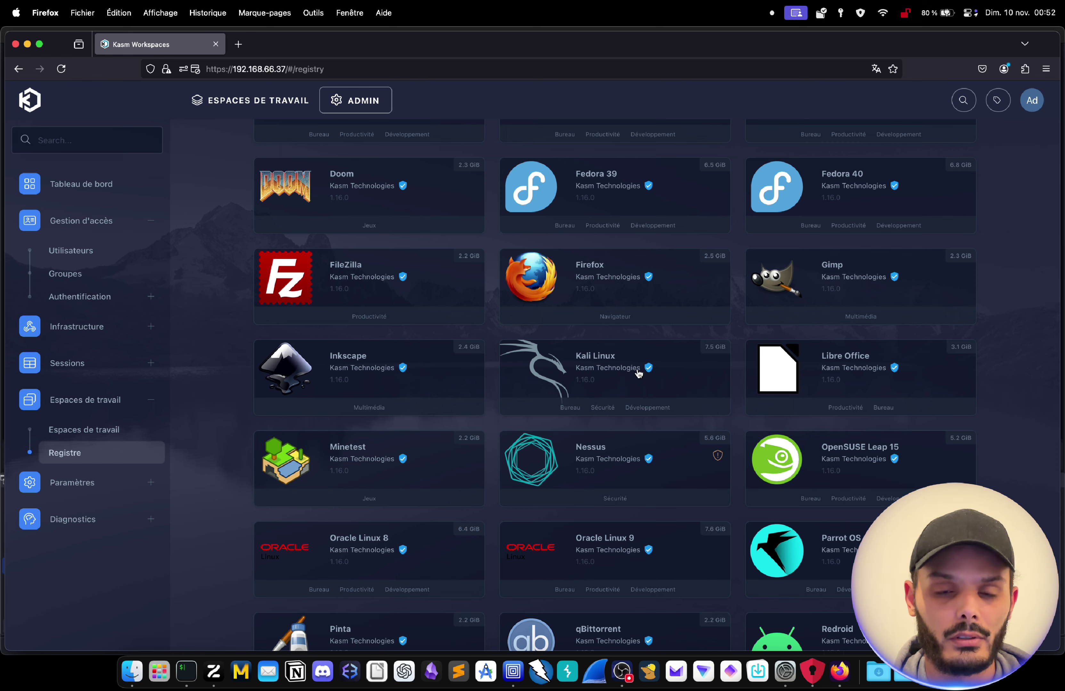
{"action": "mouse_move", "coordinate": [640, 374]}
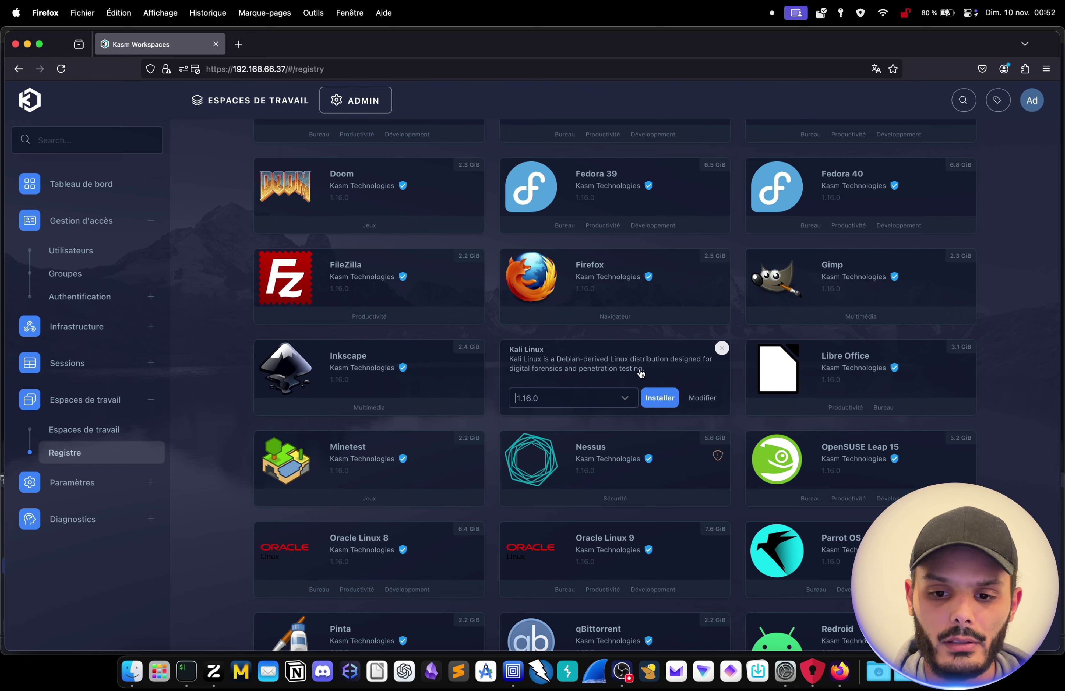
{"action": "left_click", "coordinate": [709, 400]}
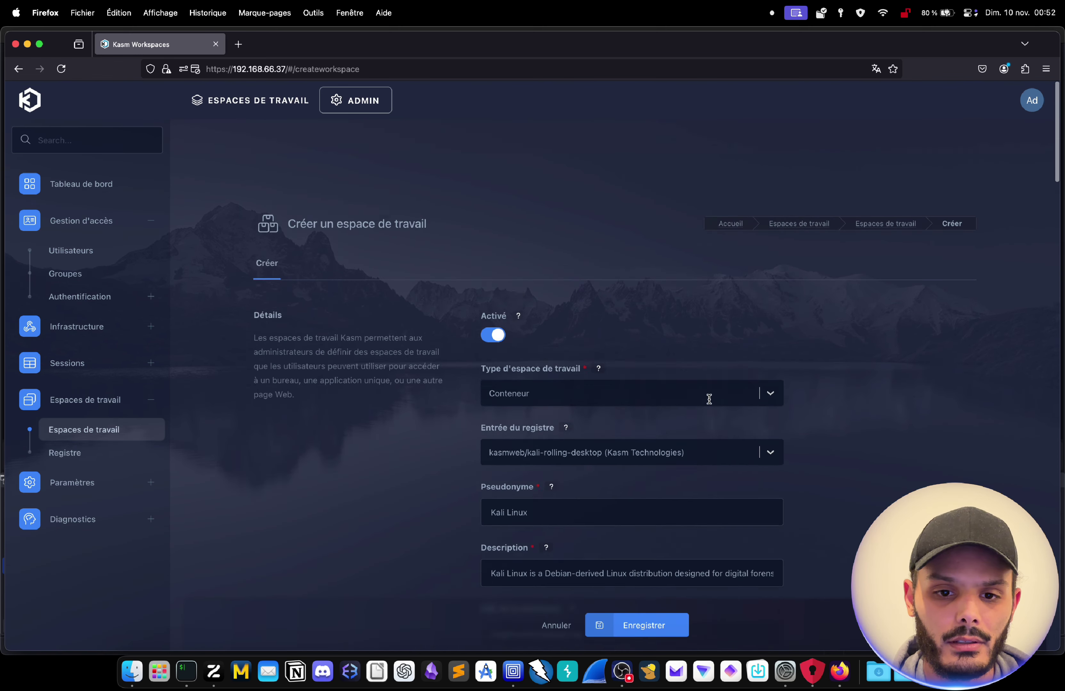
Step: Set the Kali Linux workspace's resources to 4 cores and 4096 MB of memory
{"action": "scroll", "coordinate": [709, 401], "scroll_direction": "down", "scroll_amount": 5}
{"action": "scroll", "coordinate": [710, 401], "scroll_direction": "down", "scroll_amount": 7}
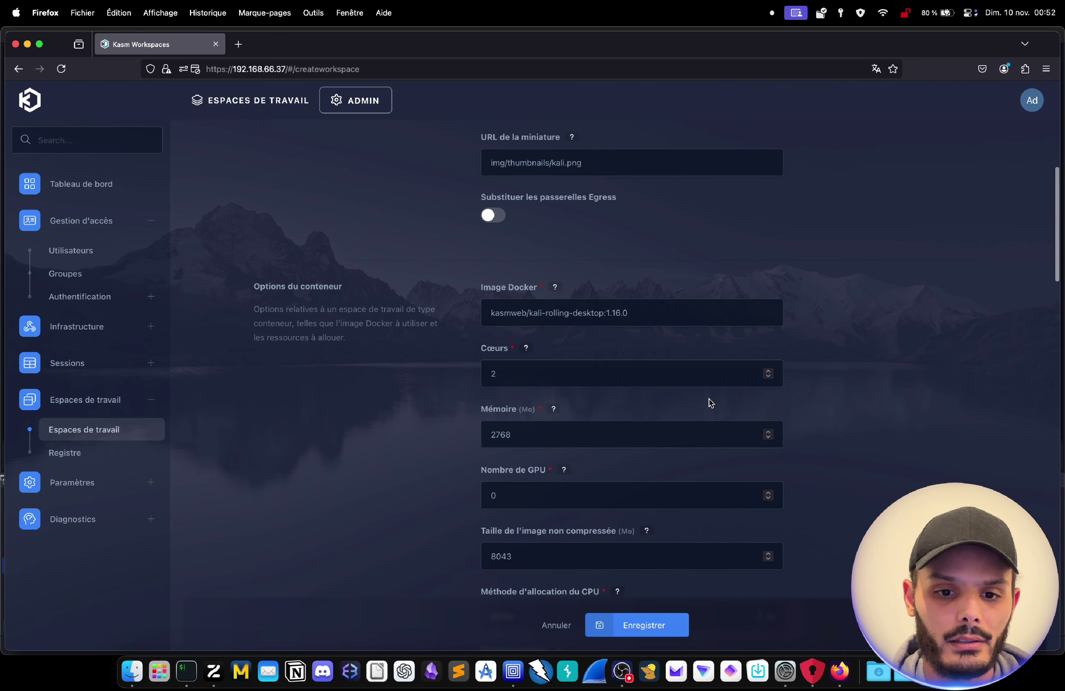
{"action": "scroll", "coordinate": [710, 403], "scroll_direction": "up", "scroll_amount": 1}
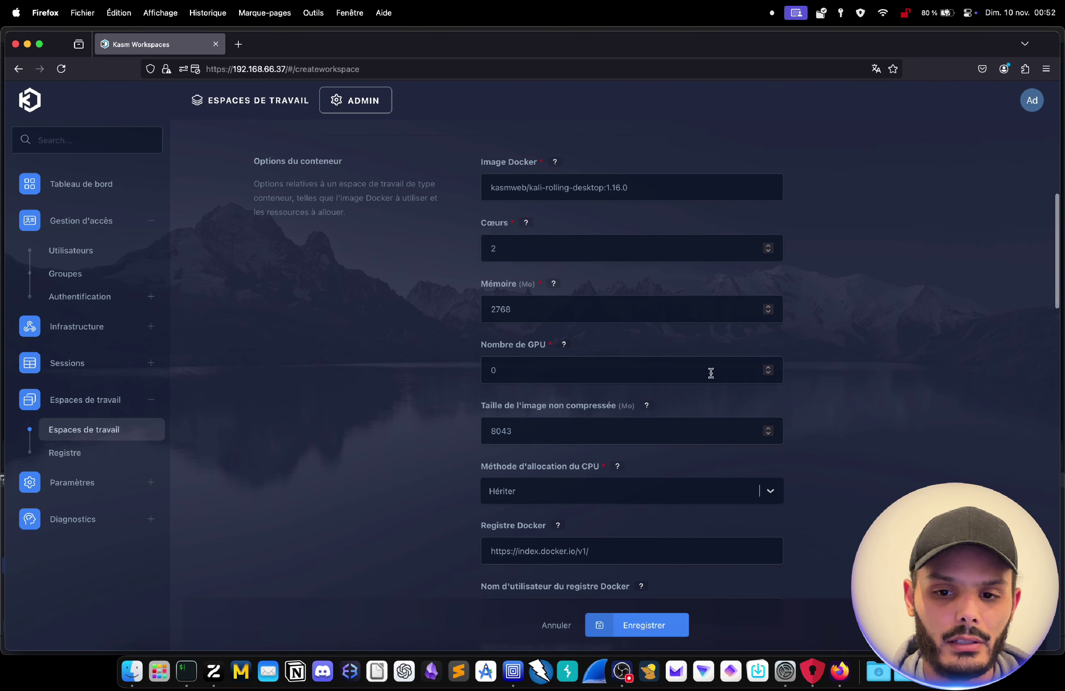
{"action": "left_click", "coordinate": [768, 246]}
{"action": "left_click", "coordinate": [768, 245]}
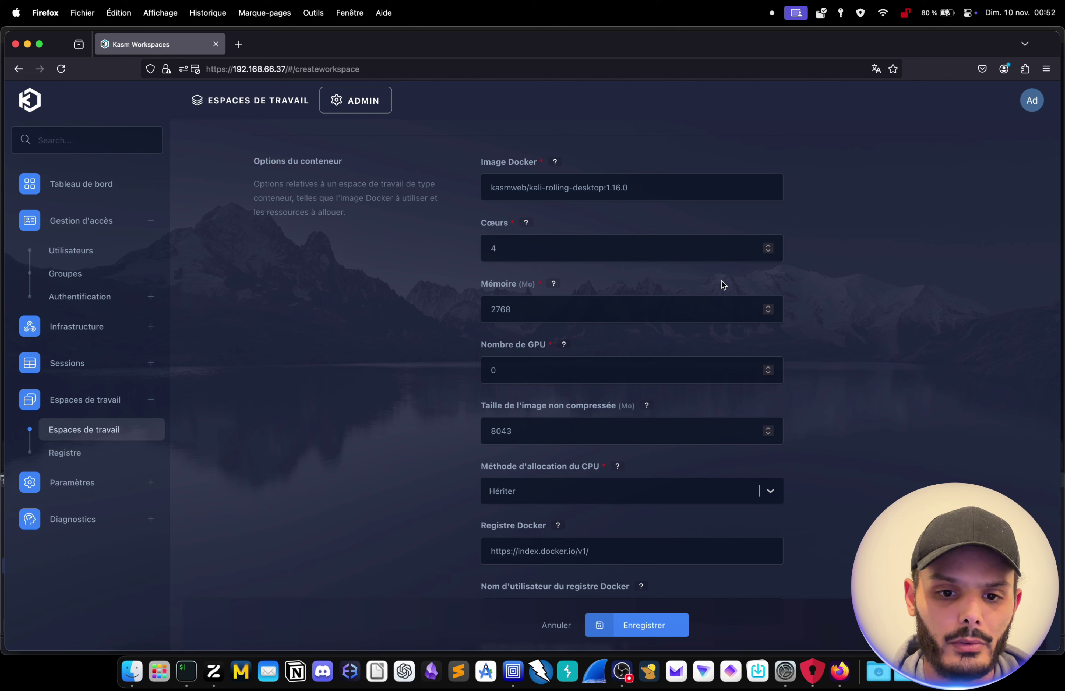
{"action": "double_click", "coordinate": [608, 316]}
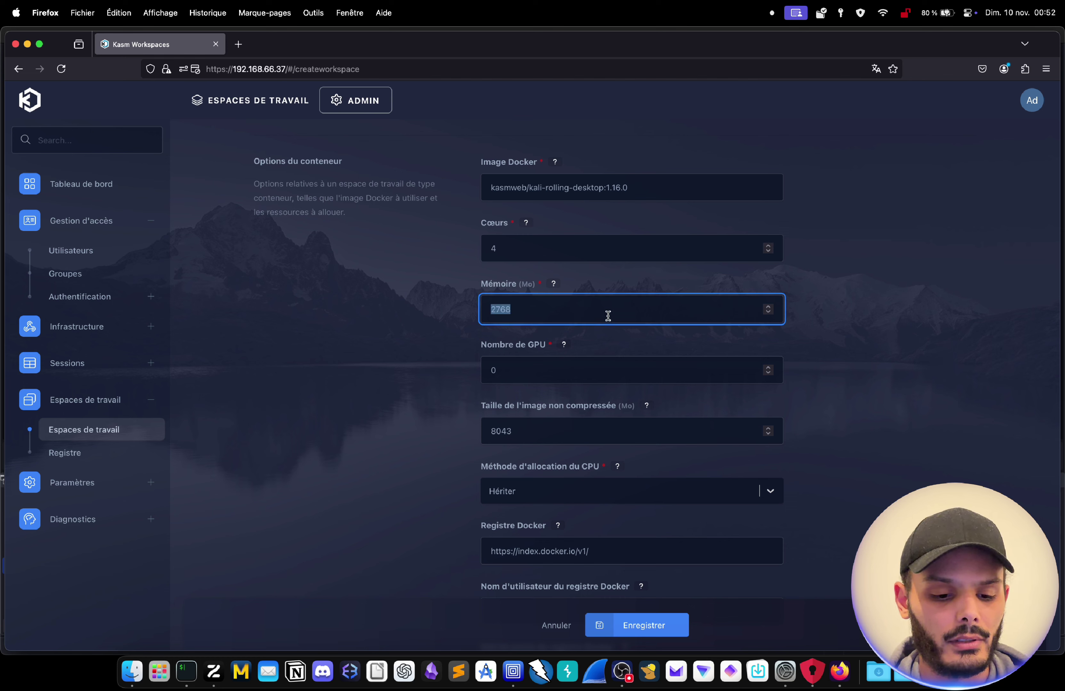
{"action": "type", "text": "4096"}
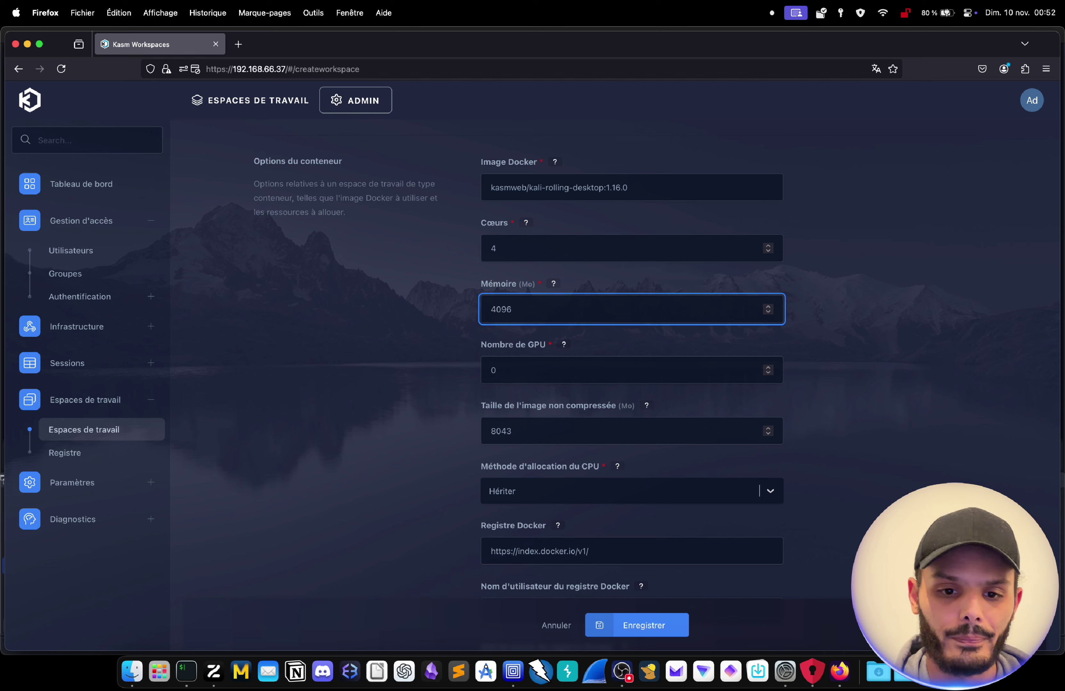
Step: Find the cheatsheet file and paste its JSON as the Docker run override: {"user":"root","cap_add":["NET_ADMIN"],"devices":["dev/net/tun","/dev/net/tun"],"privileged":true}, without a leading blank line
{"action": "scroll", "coordinate": [604, 382], "scroll_direction": "down", "scroll_amount": 5}
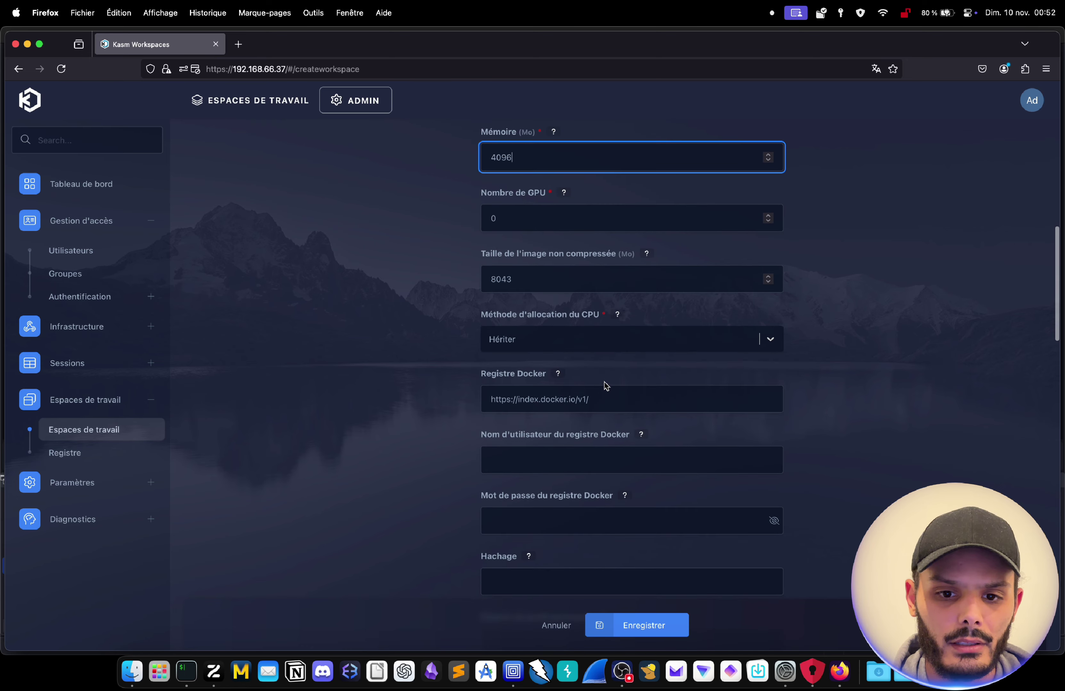
{"action": "scroll", "coordinate": [605, 384], "scroll_direction": "down", "scroll_amount": 10}
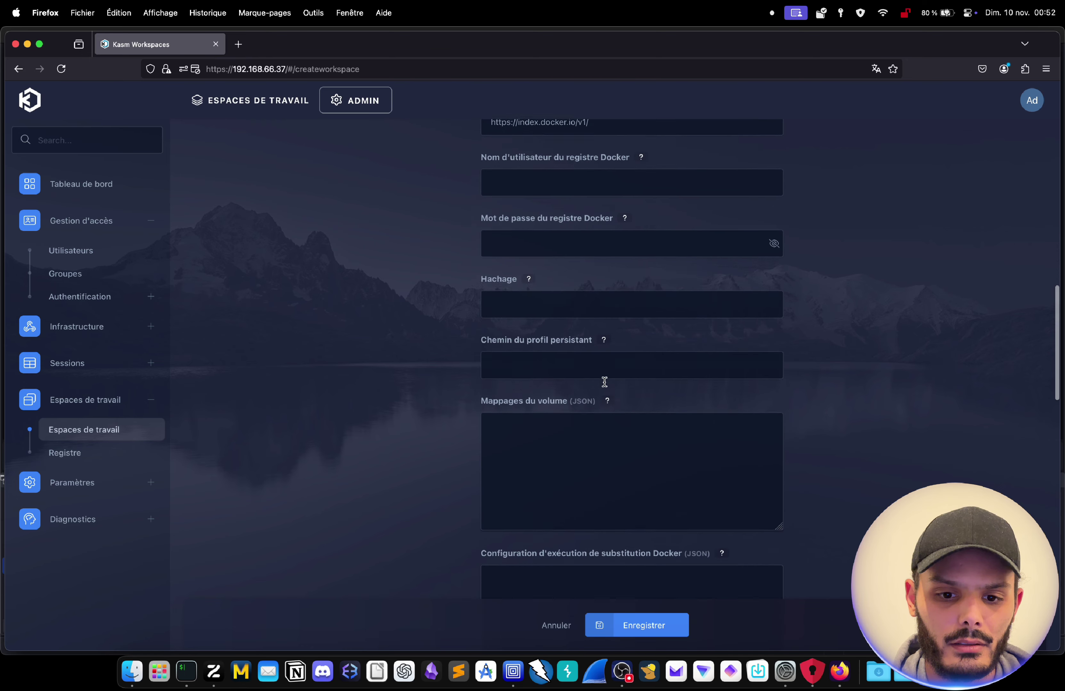
{"action": "scroll", "coordinate": [604, 382], "scroll_direction": "down", "scroll_amount": 7}
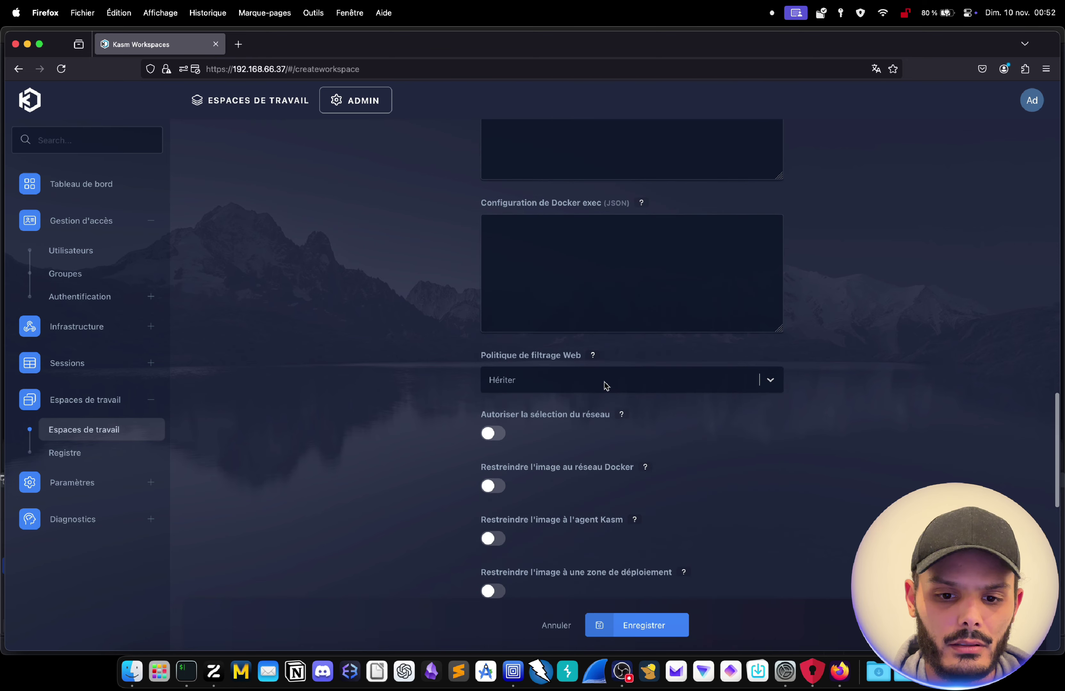
{"action": "scroll", "coordinate": [604, 383], "scroll_direction": "up", "scroll_amount": 4}
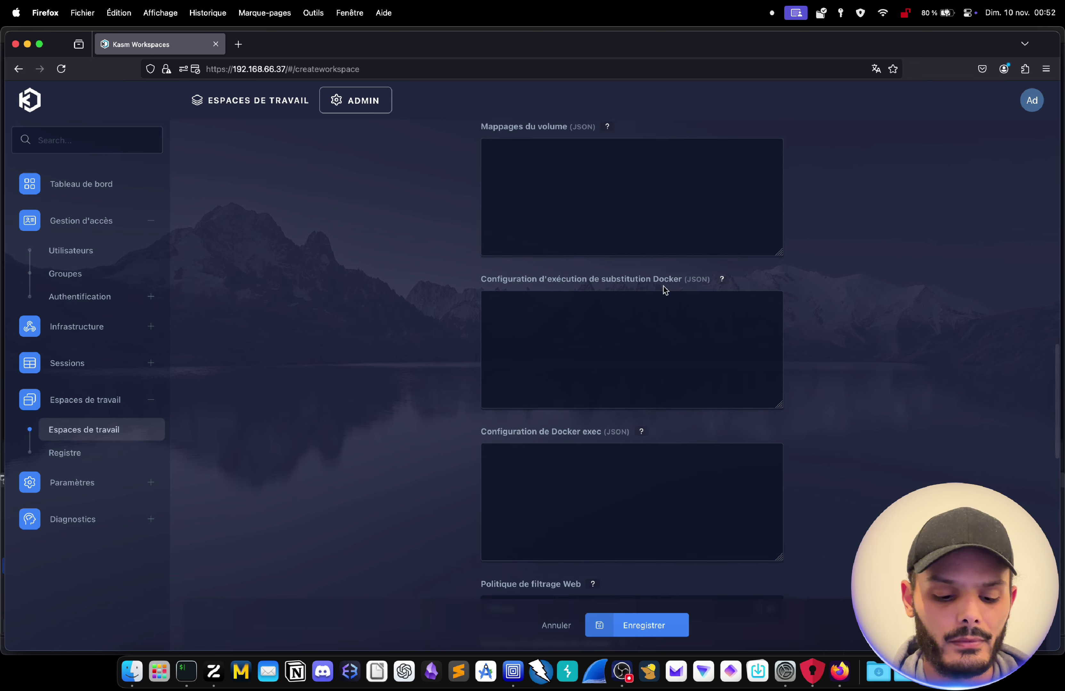
{"action": "key", "text": "alt+space"}
{"action": "type", "text": "chea"}
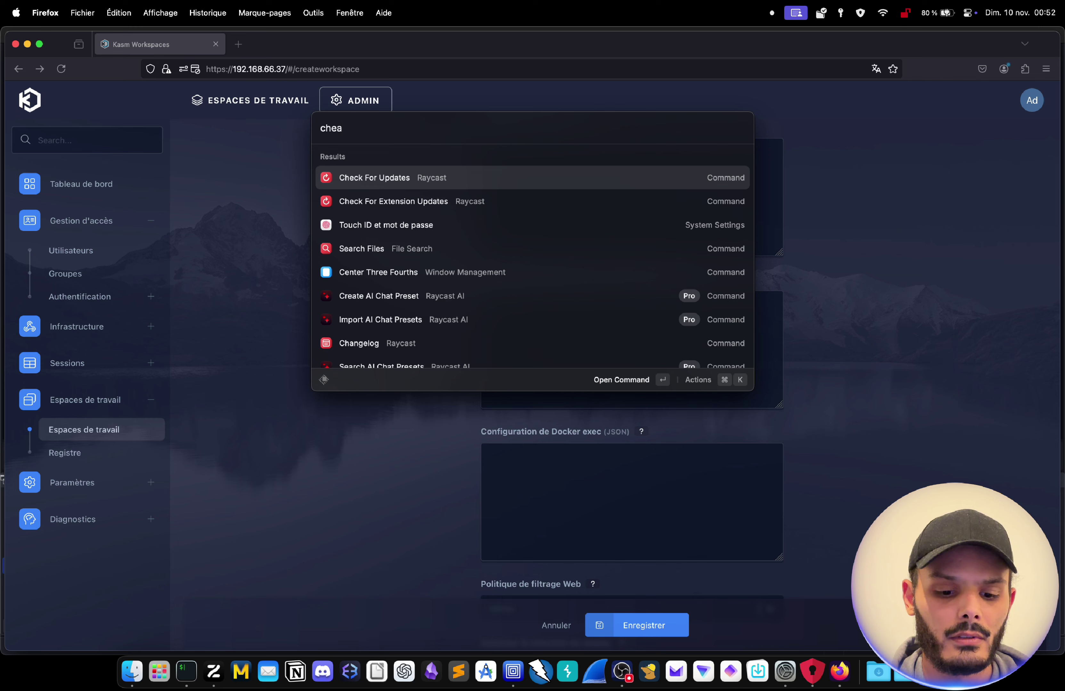
{"action": "type", "text": "tshee"}
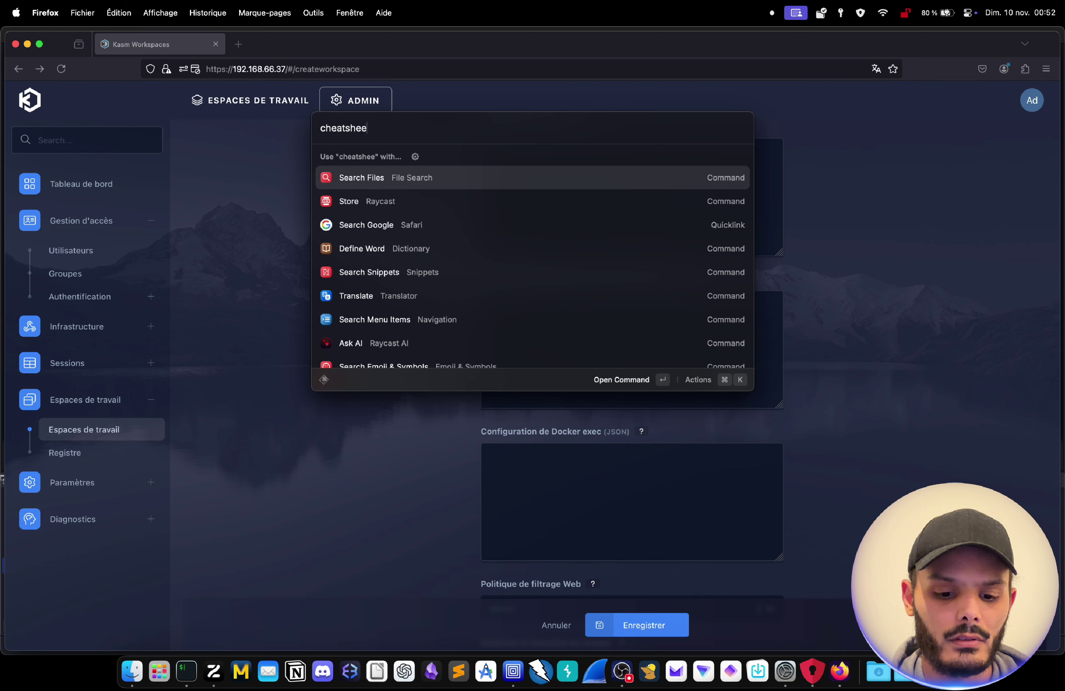
{"action": "type", "text": "t"}
{"action": "key", "text": "Return"}
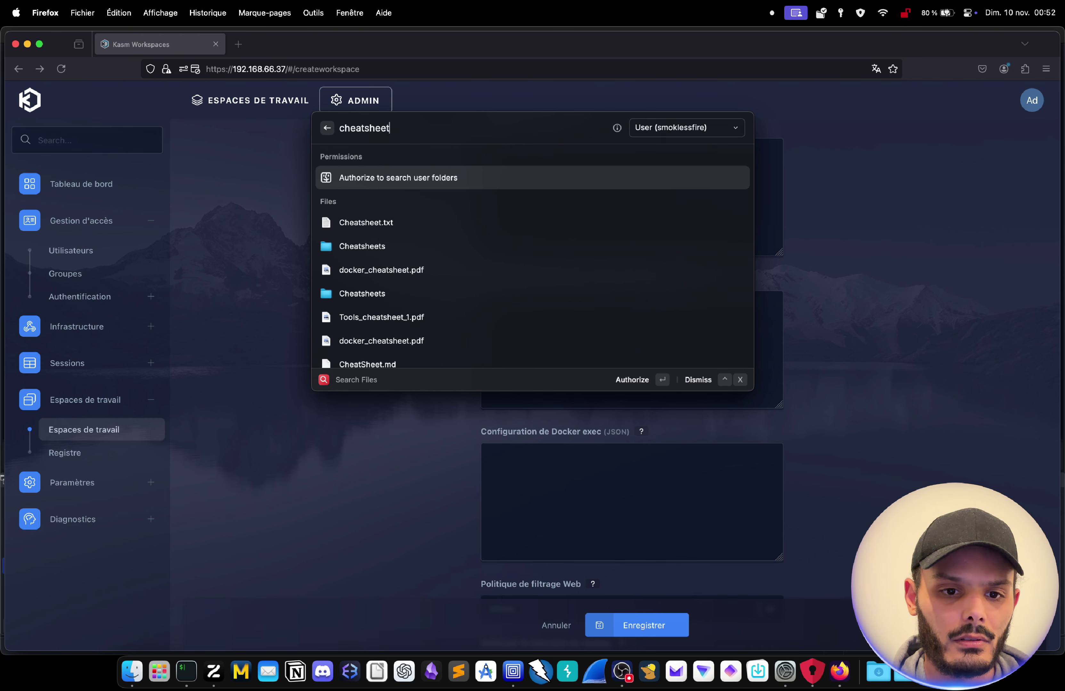
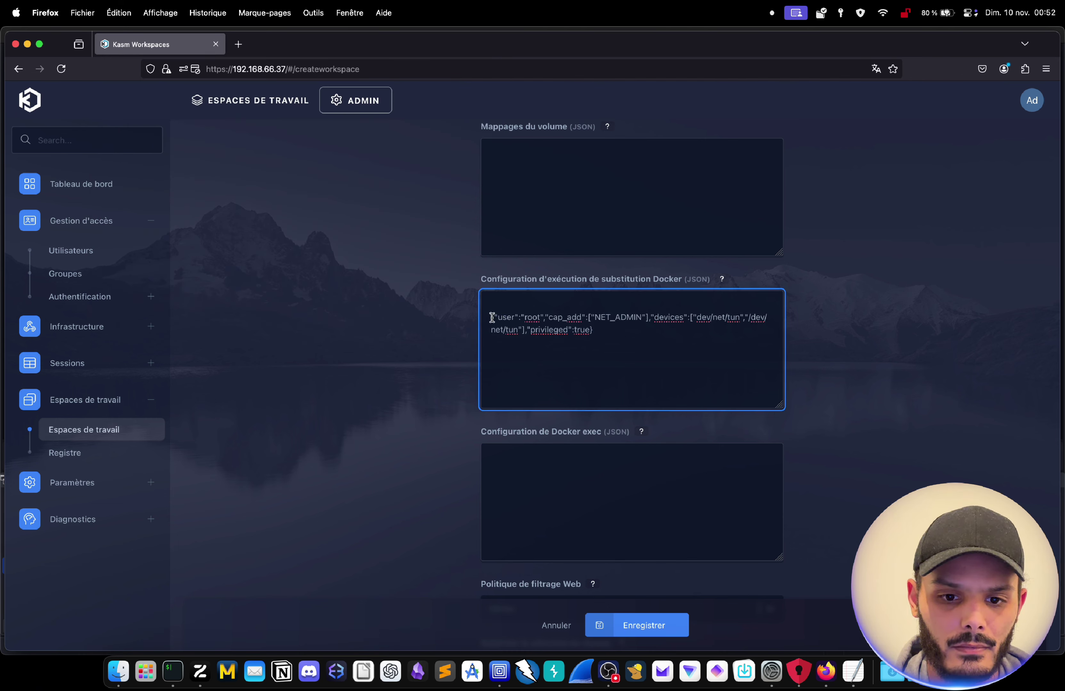
{"action": "key", "text": "super+Up"}
{"action": "key", "text": "Delete"}
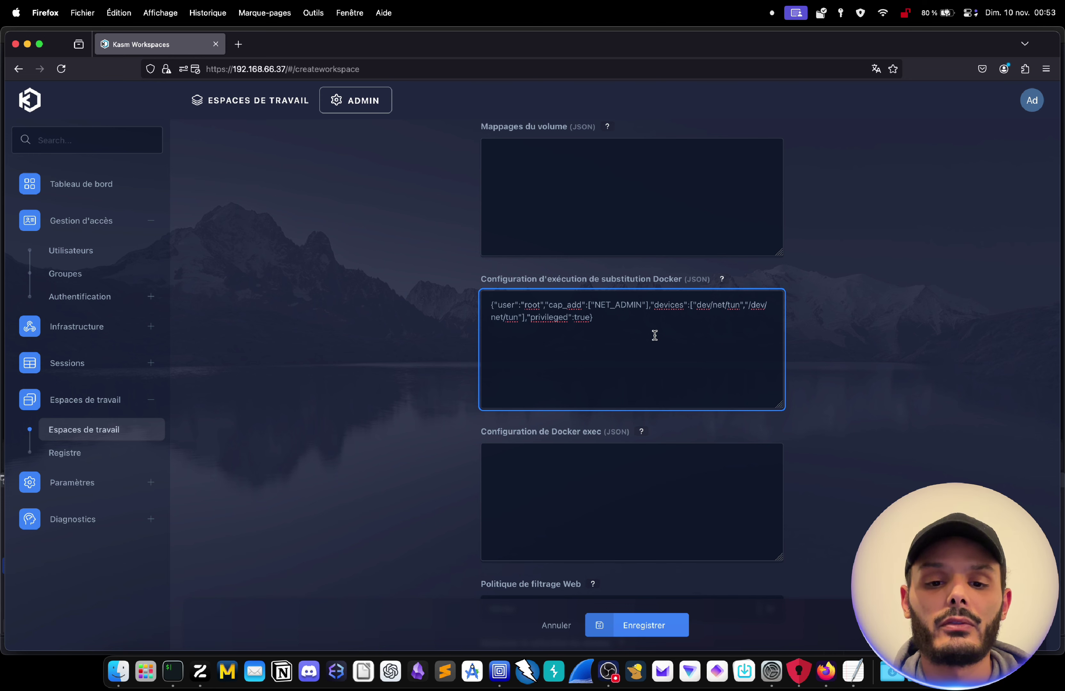
Step: Review the Kali Linux workspace form and save the workspace configuration
{"action": "scroll", "coordinate": [654, 335], "scroll_direction": "up", "scroll_amount": 15}
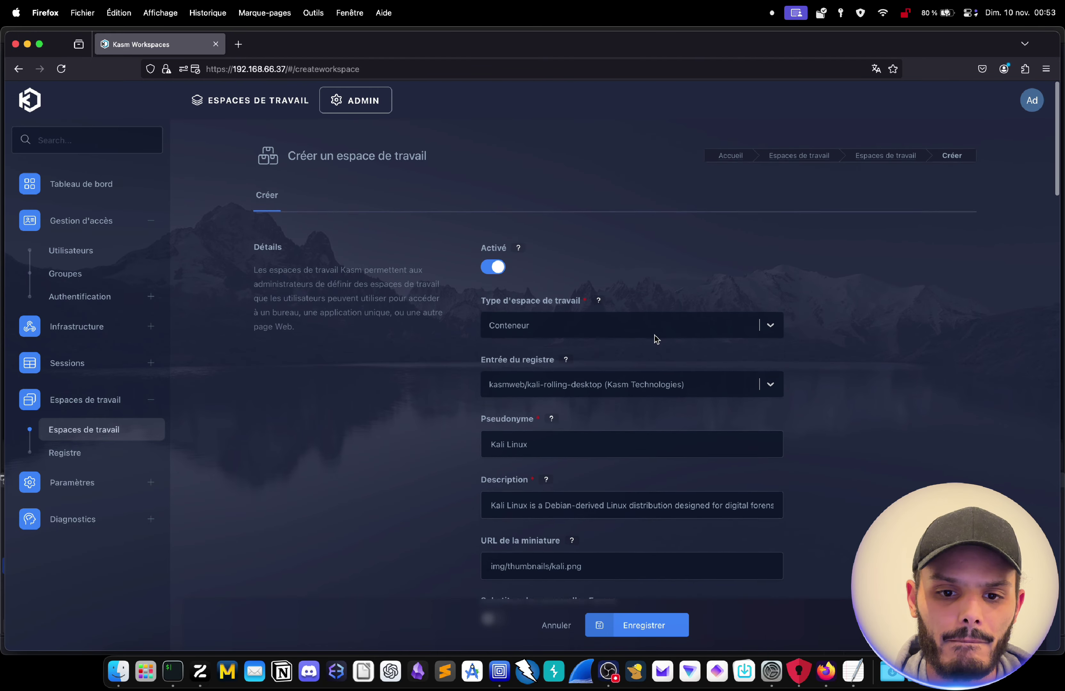
{"action": "scroll", "coordinate": [655, 336], "scroll_direction": "down", "scroll_amount": 3}
{"action": "scroll", "coordinate": [656, 337], "scroll_direction": "down", "scroll_amount": 20}
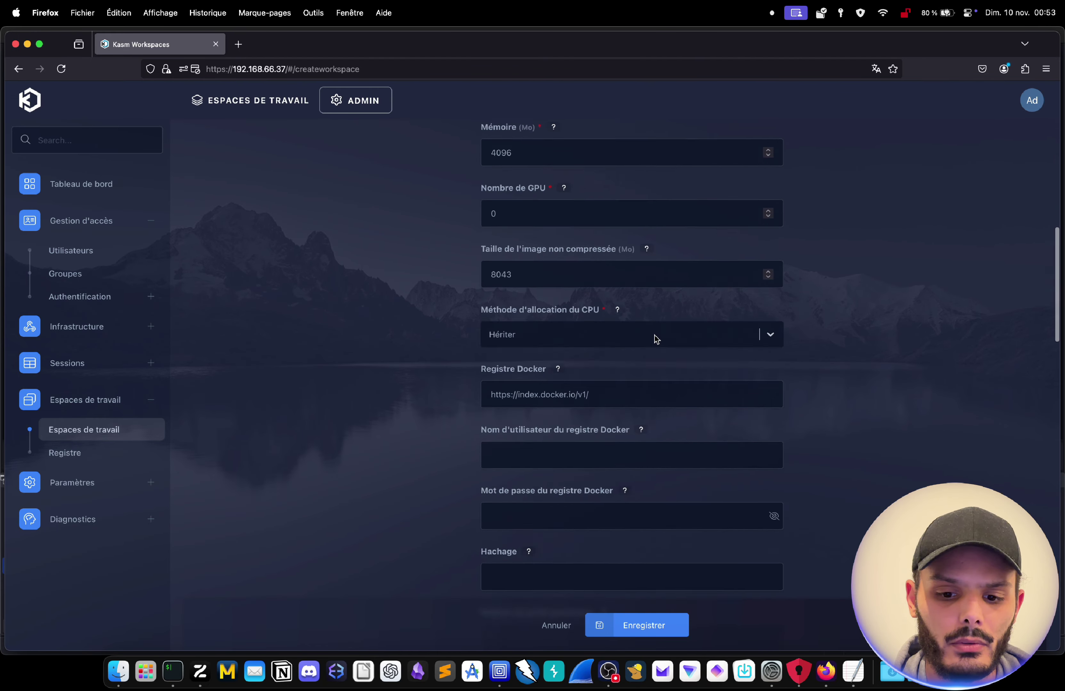
{"action": "left_click", "coordinate": [643, 633]}
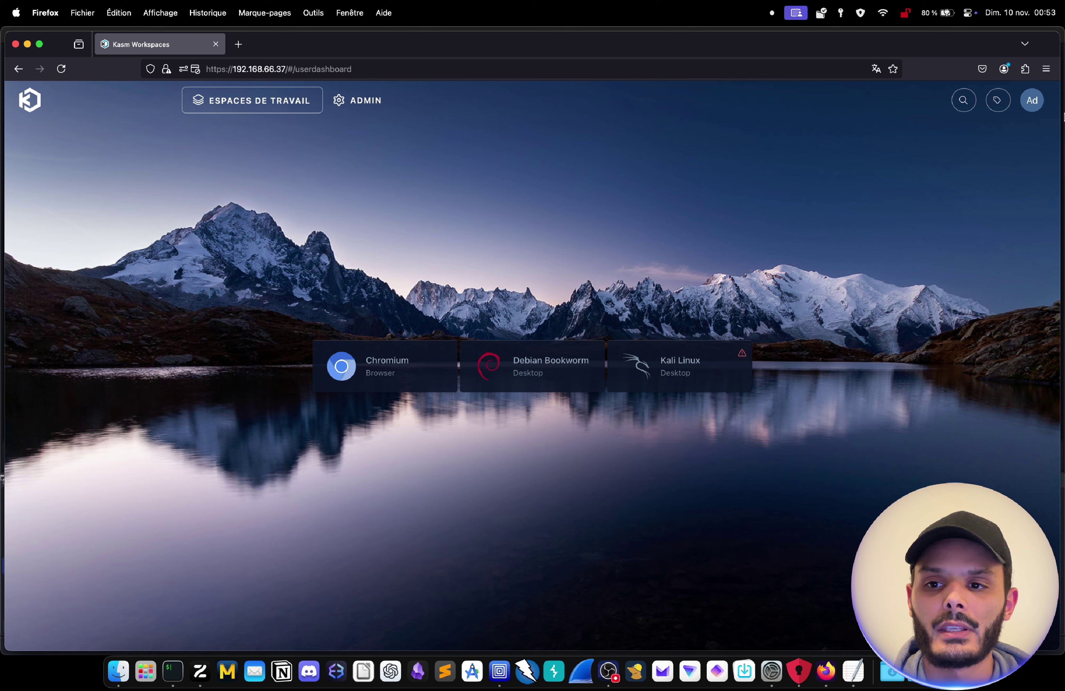
Step: Open Firefox's extension manager and search the add-ons site for "kasm"
{"action": "left_click", "coordinate": [1031, 70]}
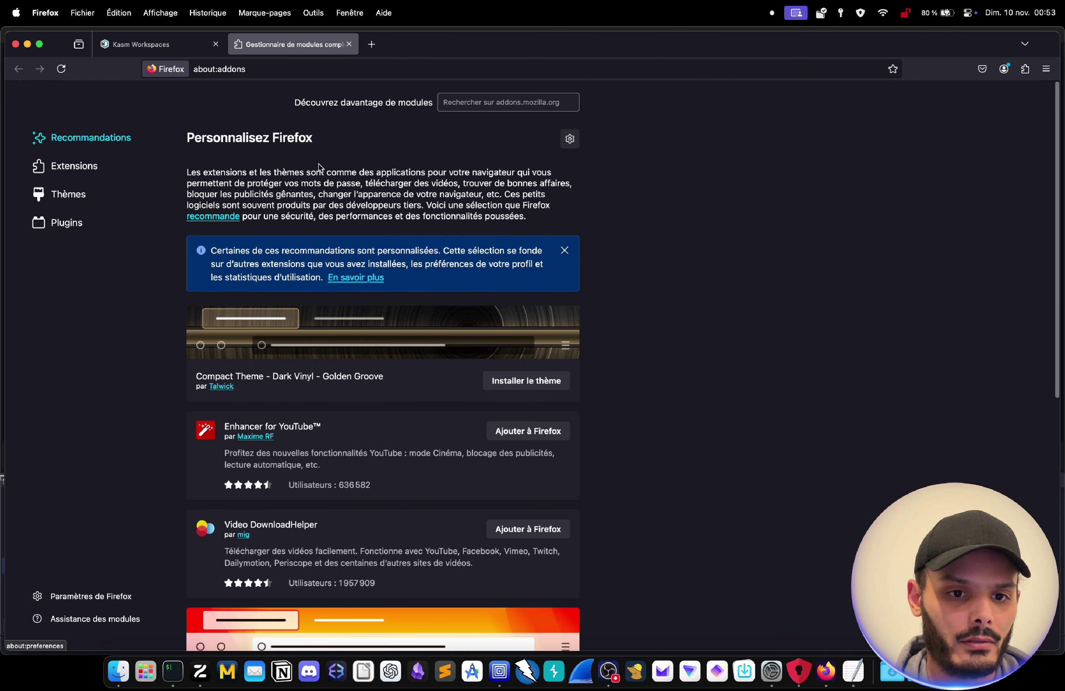
{"action": "left_click", "coordinate": [74, 166]}
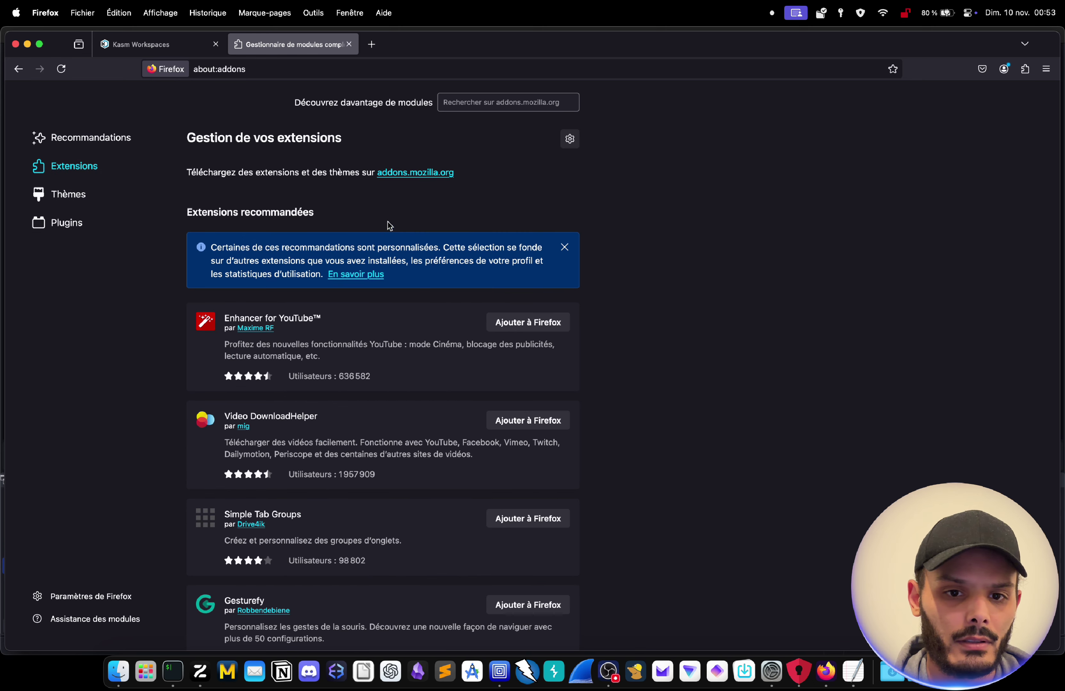
{"action": "left_click", "coordinate": [490, 102]}
{"action": "type", "text": "kasm"}
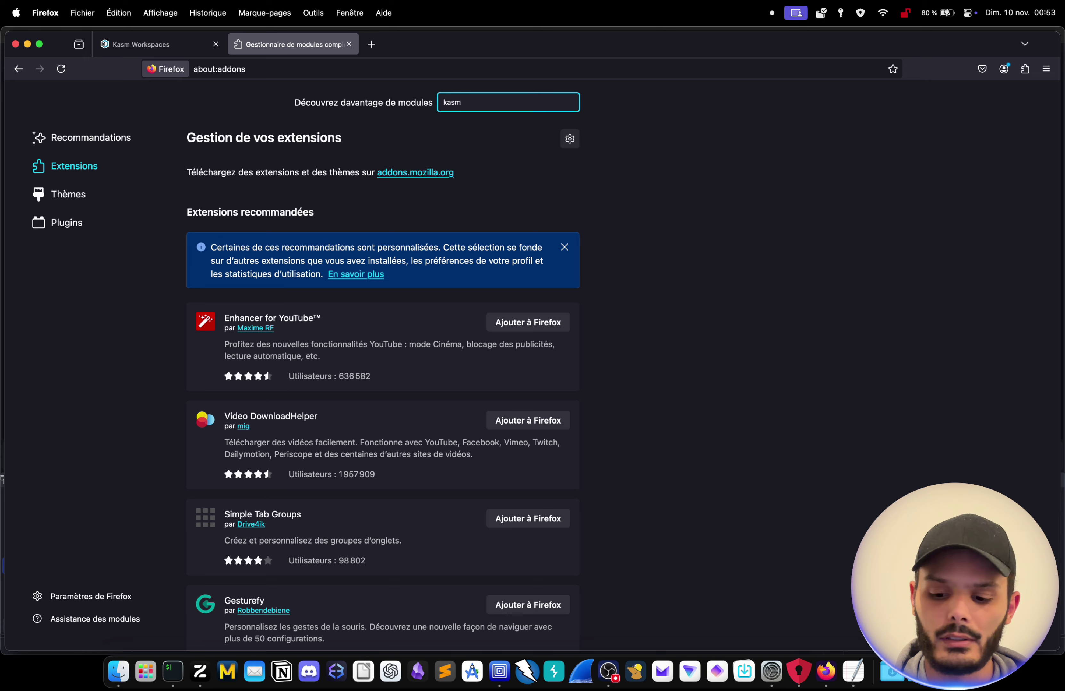
{"action": "key", "text": "Return"}
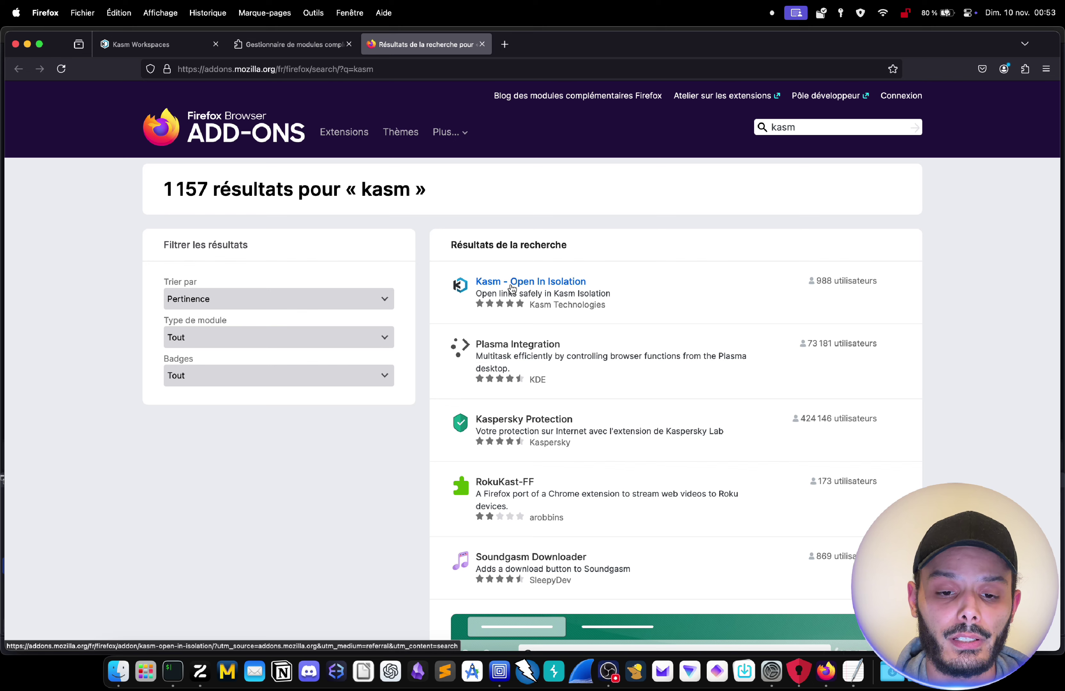
Step: Add the Kasm - Open In Isolation extension to Firefox and open its management page
{"action": "left_click", "coordinate": [512, 288]}
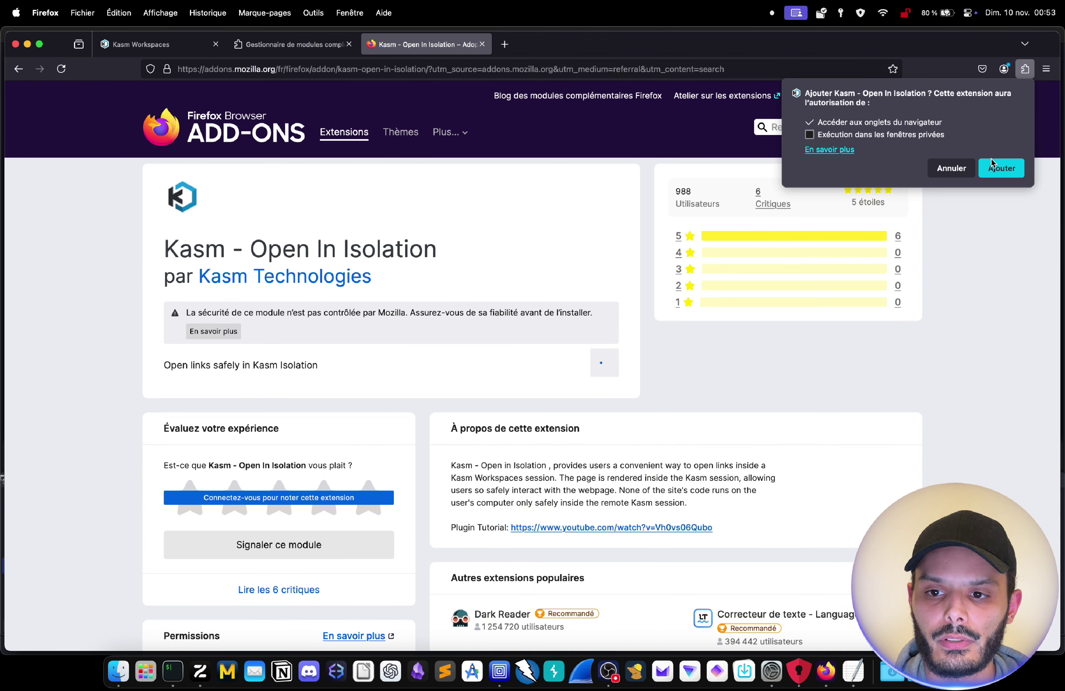
{"action": "left_click", "coordinate": [1000, 168]}
{"action": "left_click", "coordinate": [1018, 125]}
{"action": "left_click", "coordinate": [974, 147]}
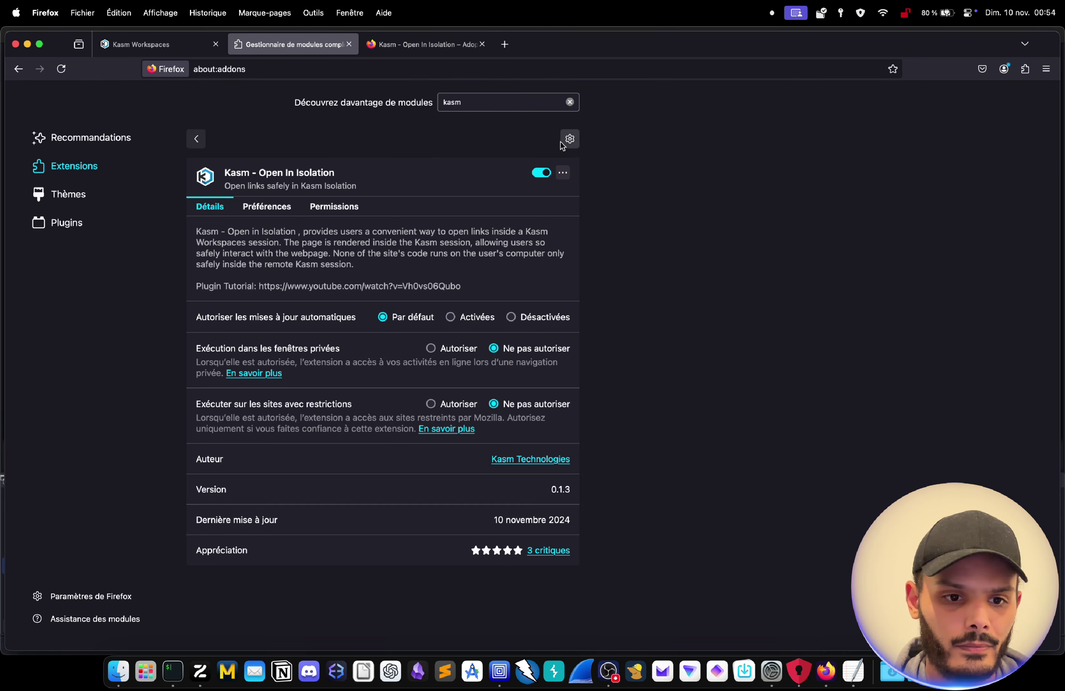
{"action": "left_click", "coordinate": [267, 207]}
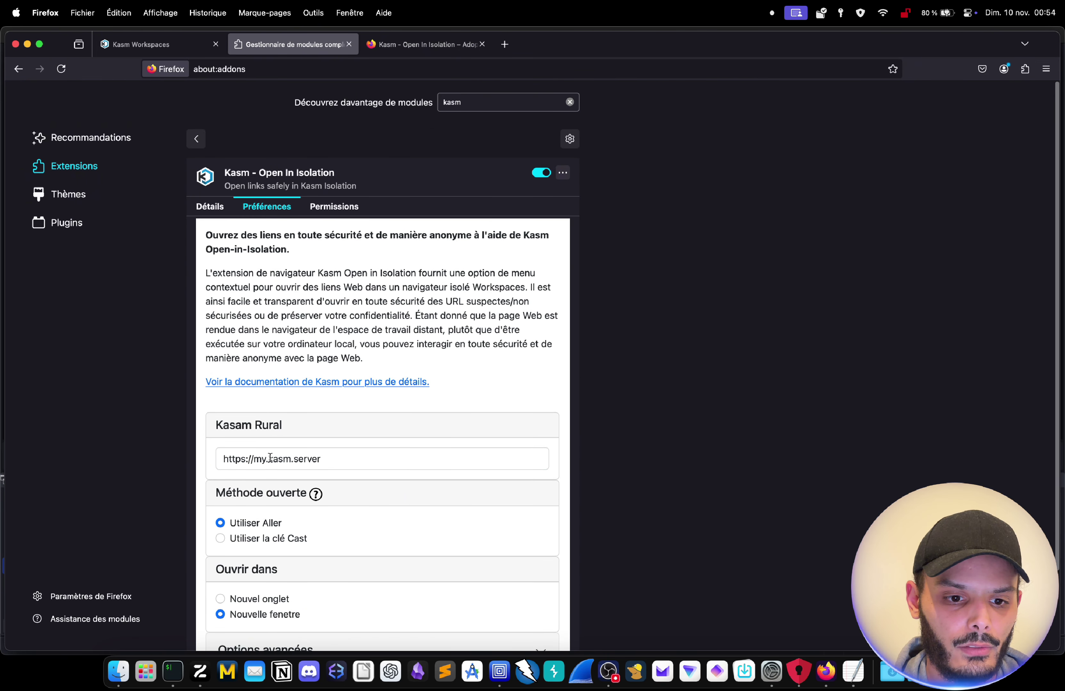
{"action": "double_click", "coordinate": [316, 458]}
{"action": "left_click", "coordinate": [333, 463]}
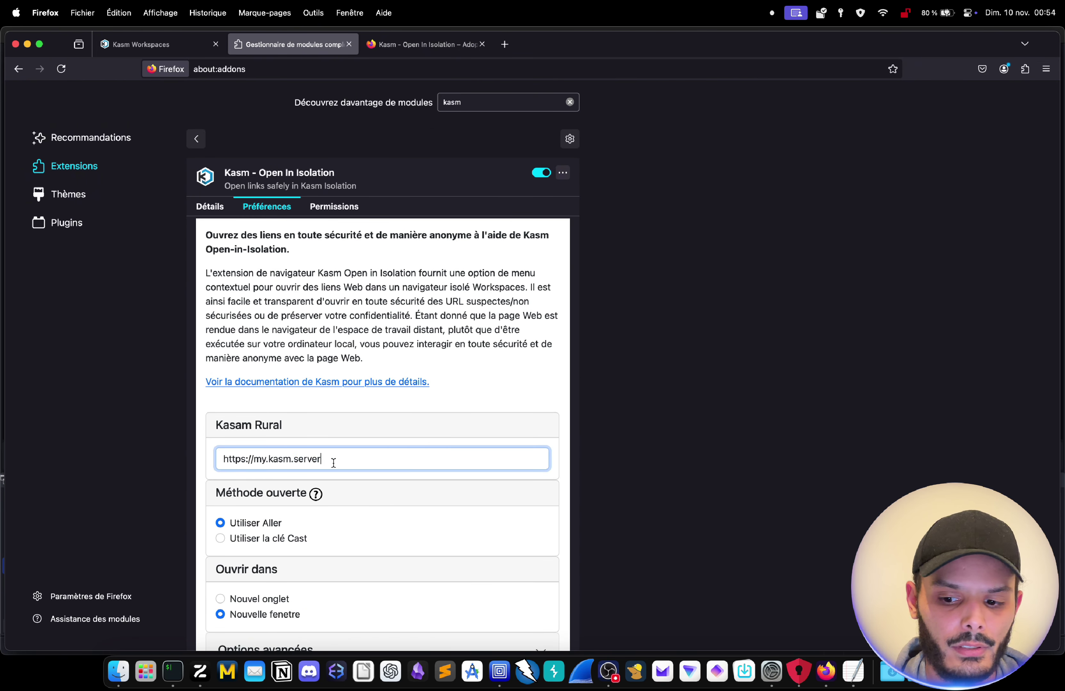
{"action": "key", "text": "BackSpace"}
{"action": "key", "text": "BackSpace"}
{"action": "key", "text": "BackSpace"}
{"action": "key", "text": "BackSpace"}
{"action": "key", "text": "BackSpace"}
{"action": "key", "text": "BackSpace"}
{"action": "key", "text": "BackSpace"}
{"action": "key", "text": "BackSpace"}
{"action": "key", "text": "BackSpace"}
{"action": "key", "text": "BackSpace"}
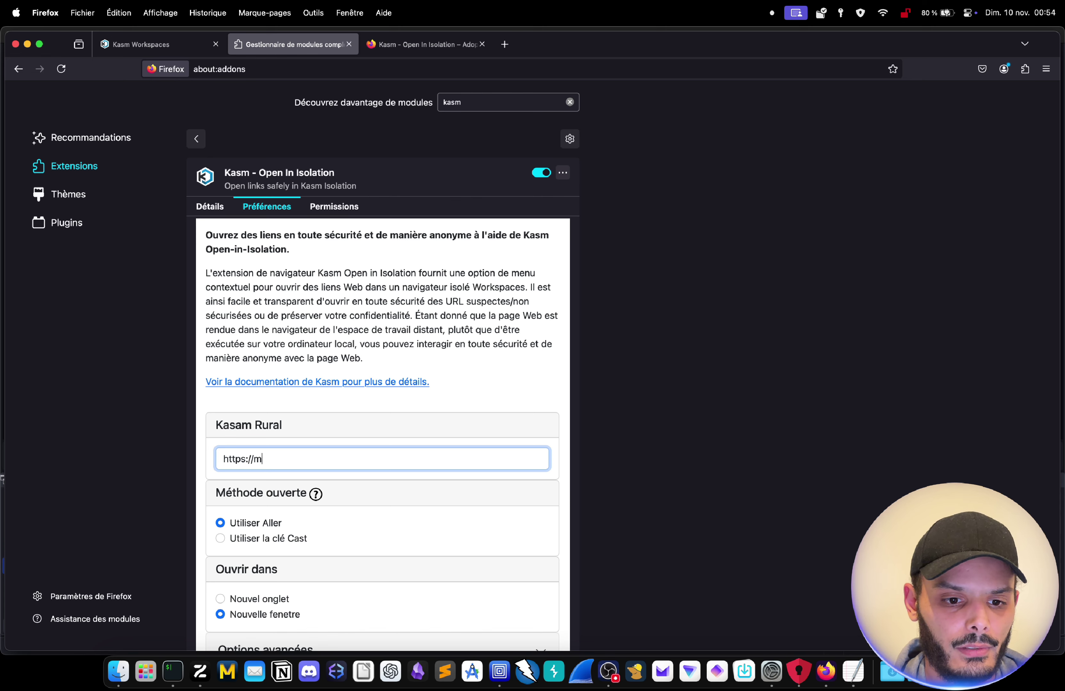
{"action": "type", "text": "192.168.66.37"}
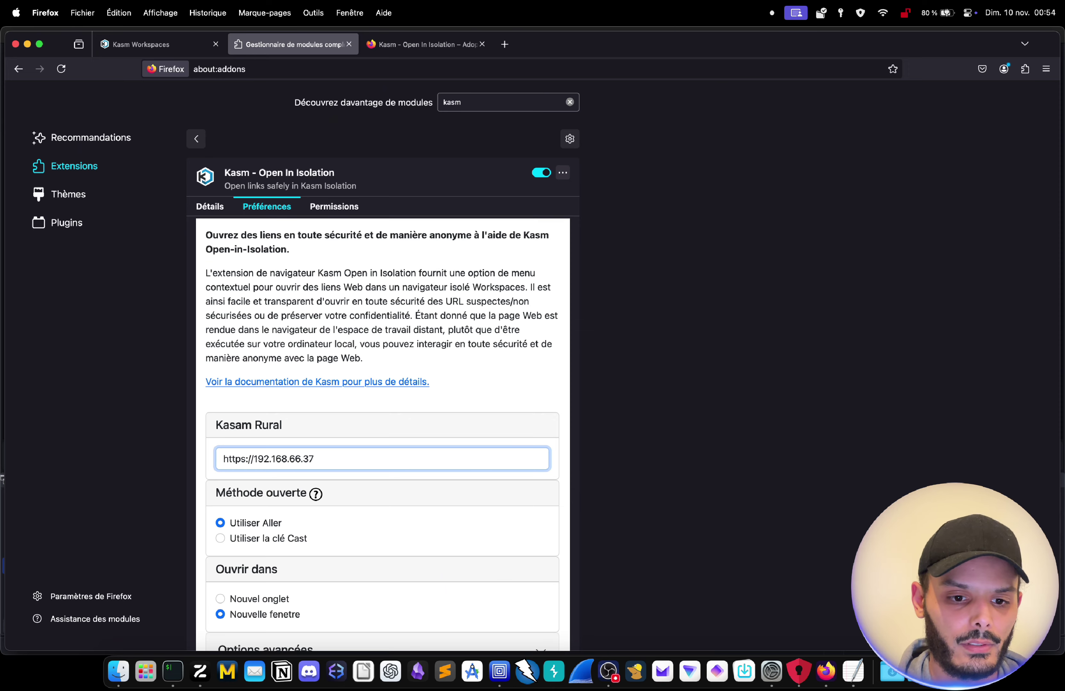
Step: Set the extension to open links in a new tab (Nouvel onglet) and save its preferences
{"action": "scroll", "coordinate": [381, 570], "scroll_direction": "down", "scroll_amount": 4}
{"action": "left_click", "coordinate": [226, 608]}
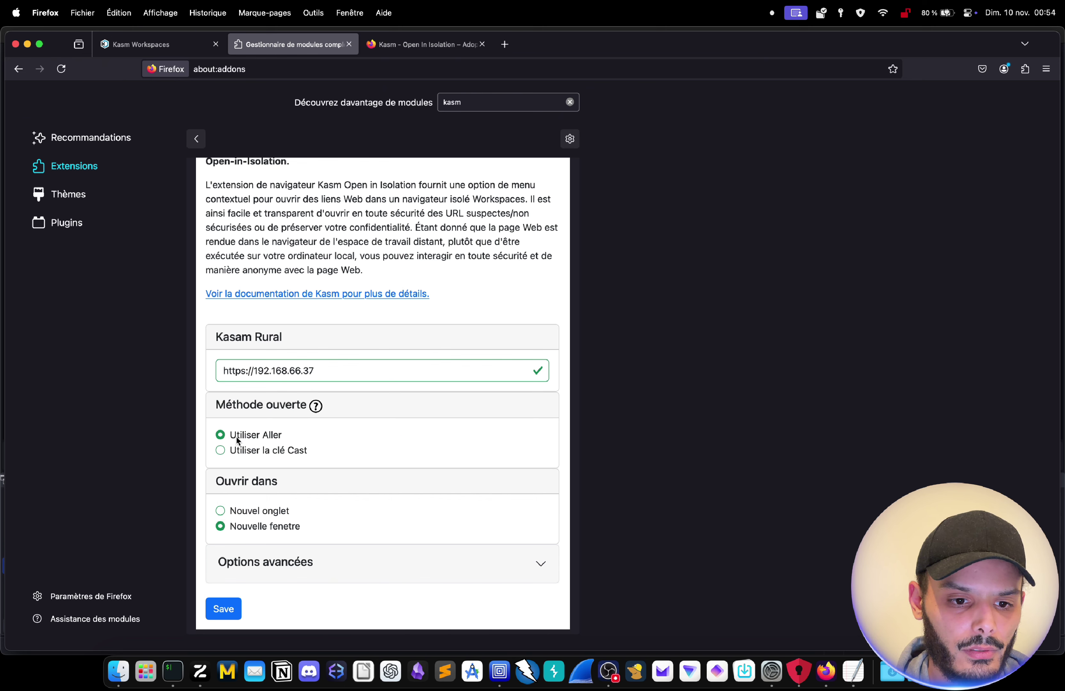
{"action": "left_click", "coordinate": [221, 511]}
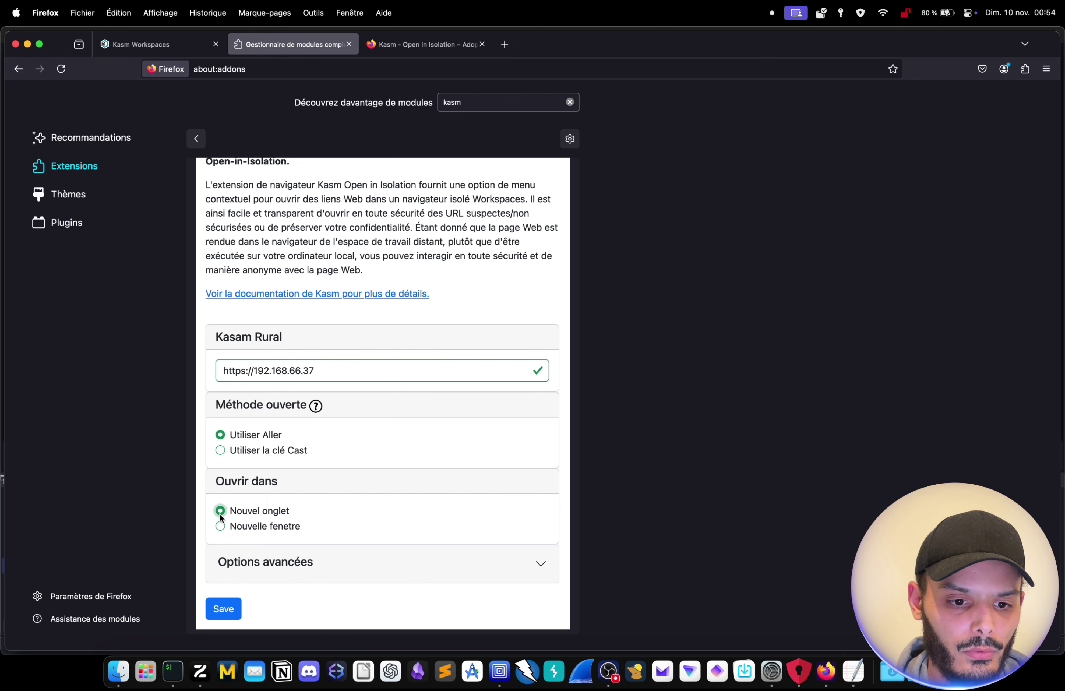
{"action": "left_click", "coordinate": [210, 608]}
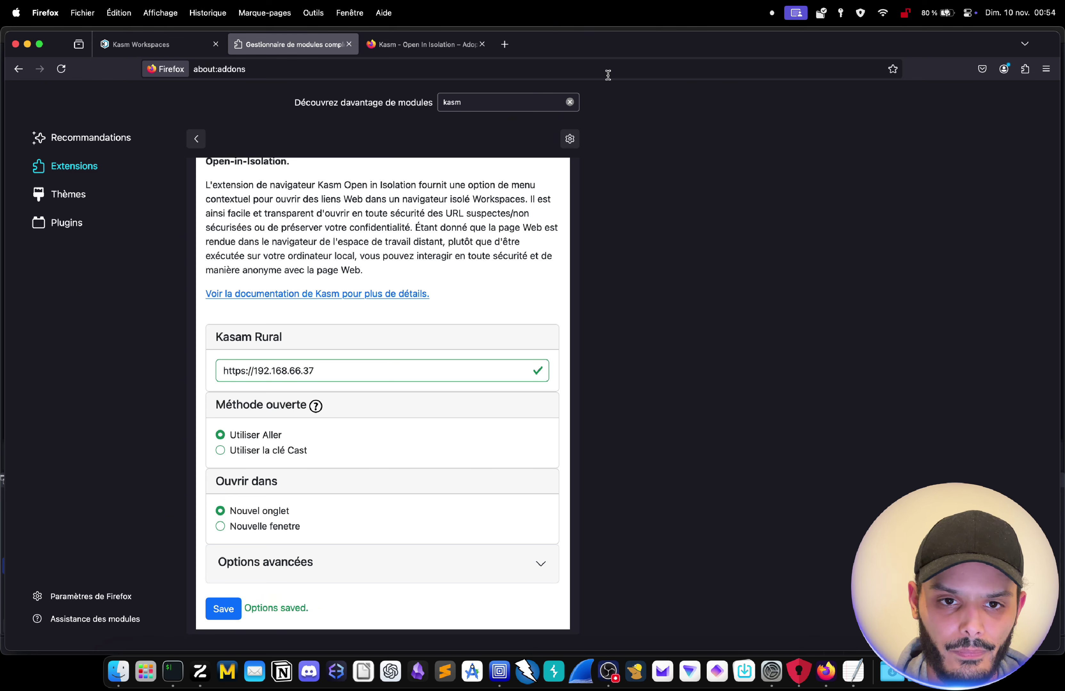
{"action": "key", "text": "super+bracketleft"}
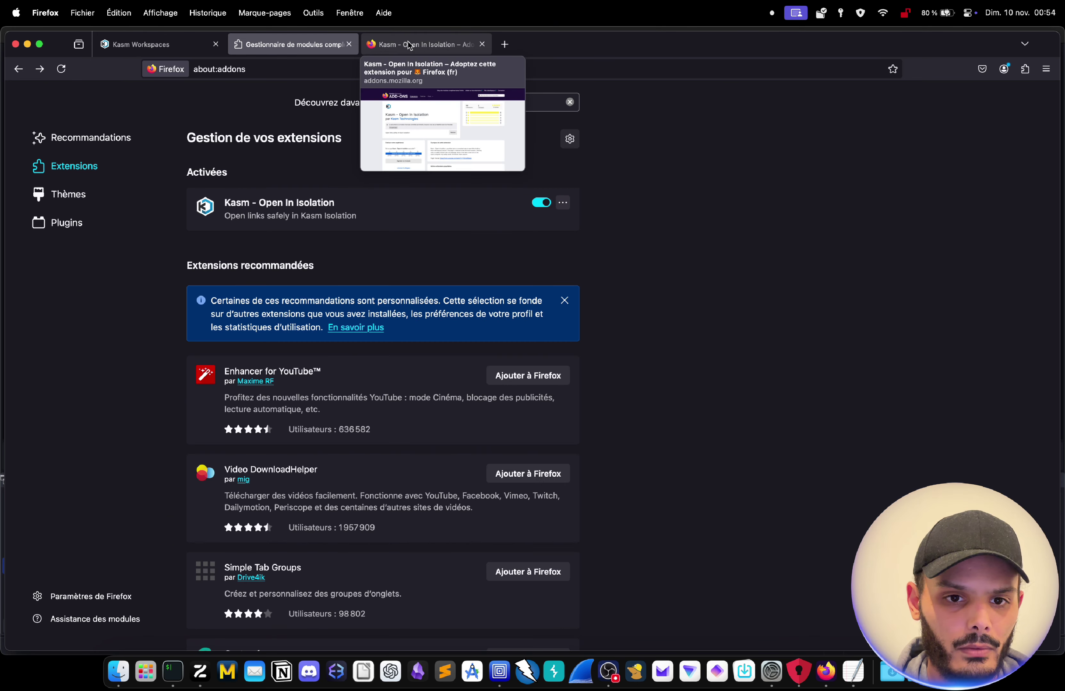
Step: In the Kasm admin profile's settings, choose Chromium as the default workspace image, then close the profile
{"action": "left_click", "coordinate": [190, 47]}
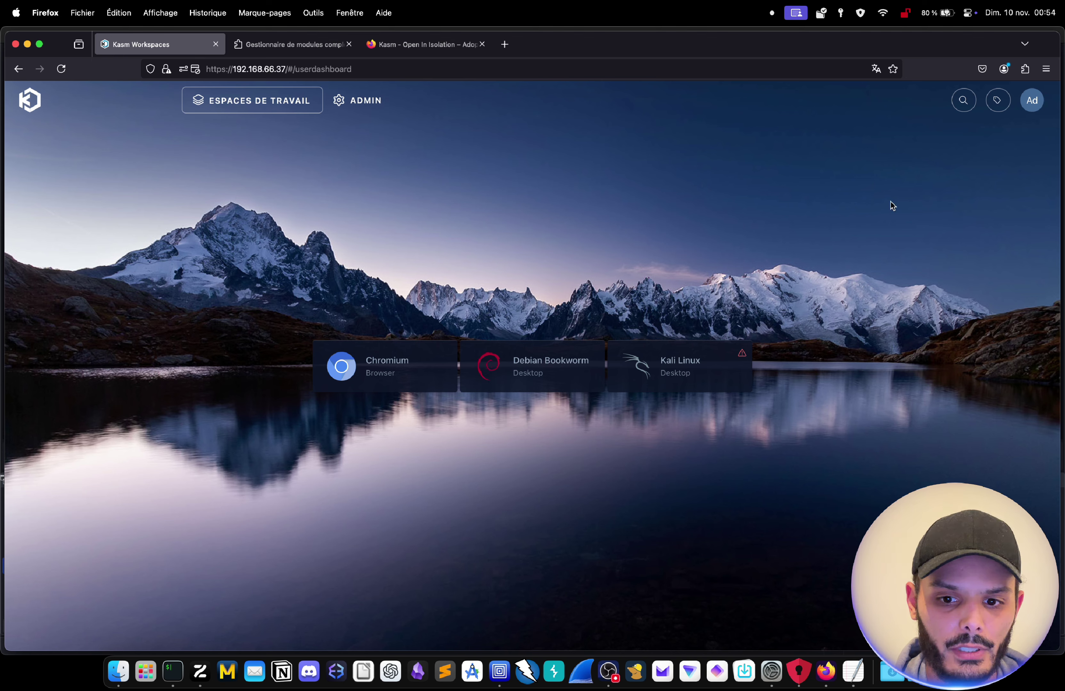
{"action": "left_click", "coordinate": [1033, 99]}
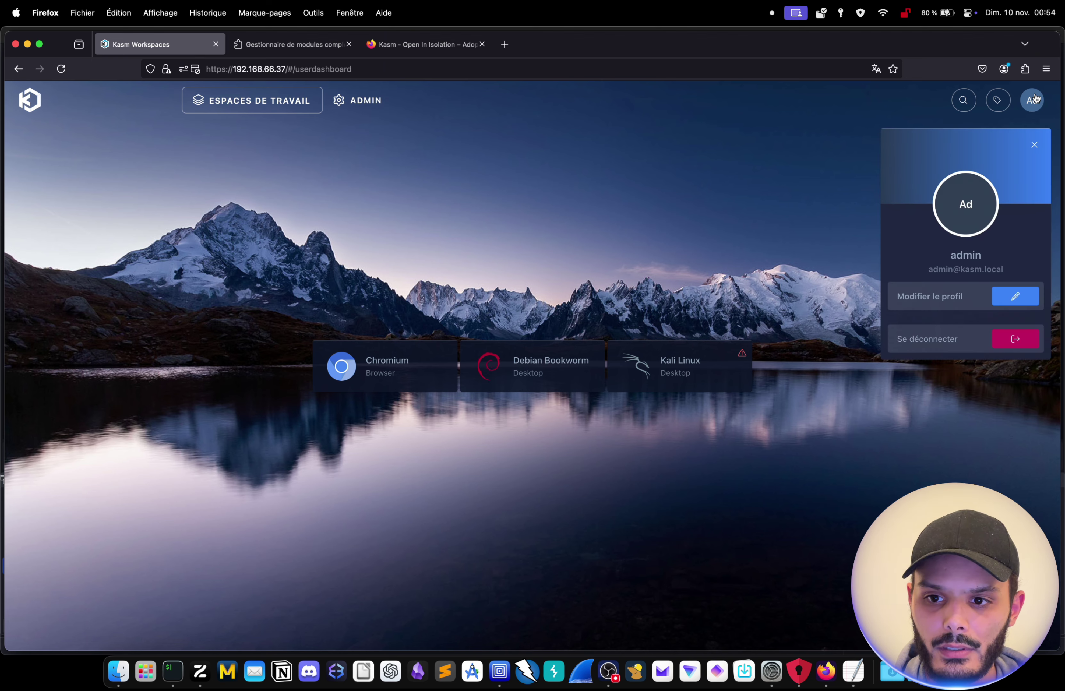
{"action": "left_click", "coordinate": [1002, 298]}
{"action": "scroll", "coordinate": [625, 323], "scroll_direction": "down", "scroll_amount": 3}
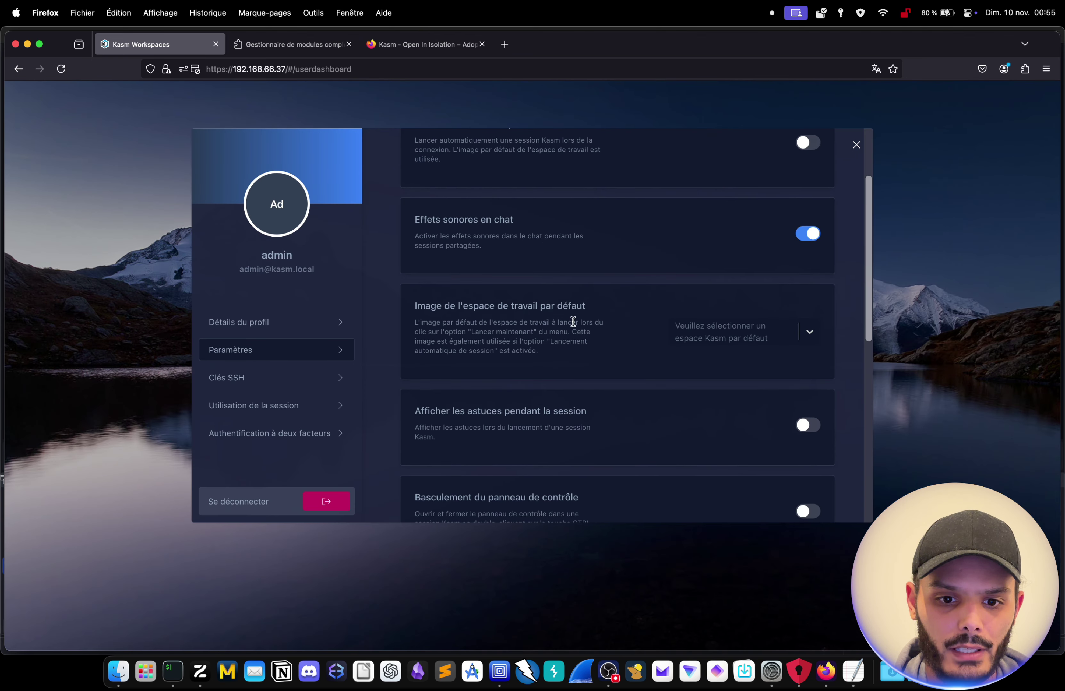
{"action": "left_click", "coordinate": [775, 330]}
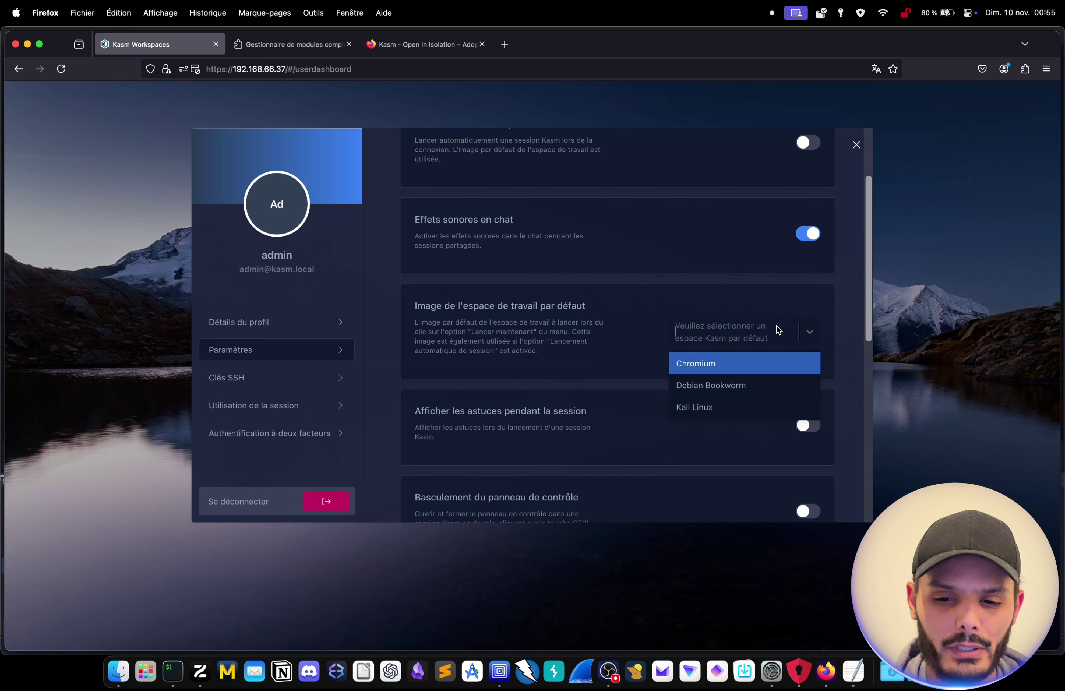
{"action": "left_click", "coordinate": [712, 371]}
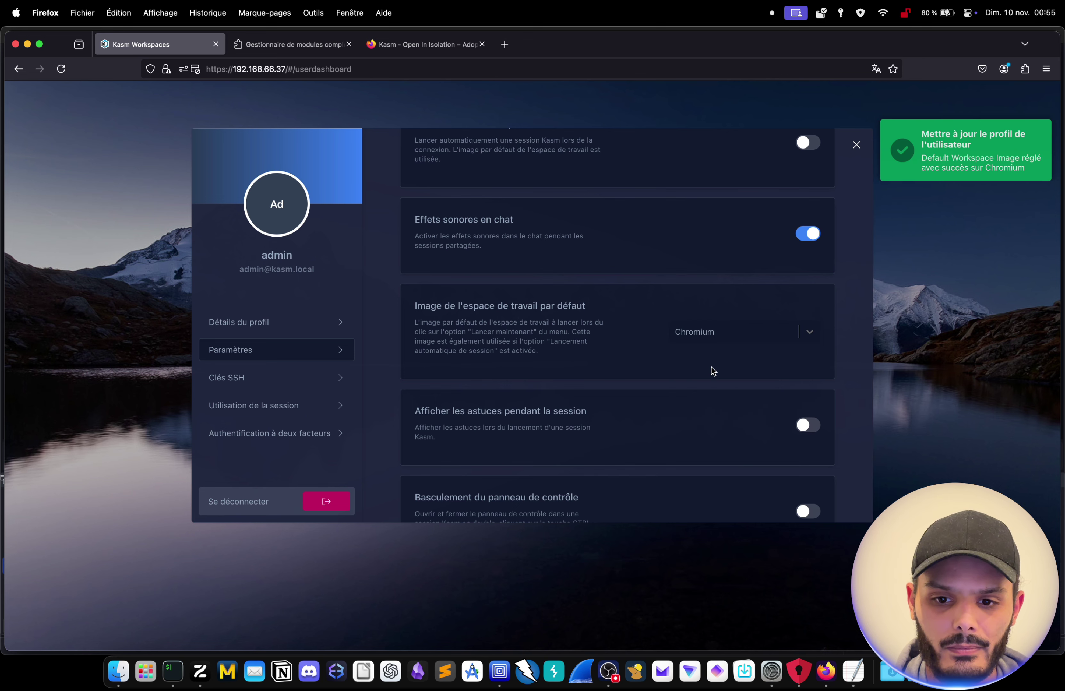
{"action": "left_click", "coordinate": [955, 324]}
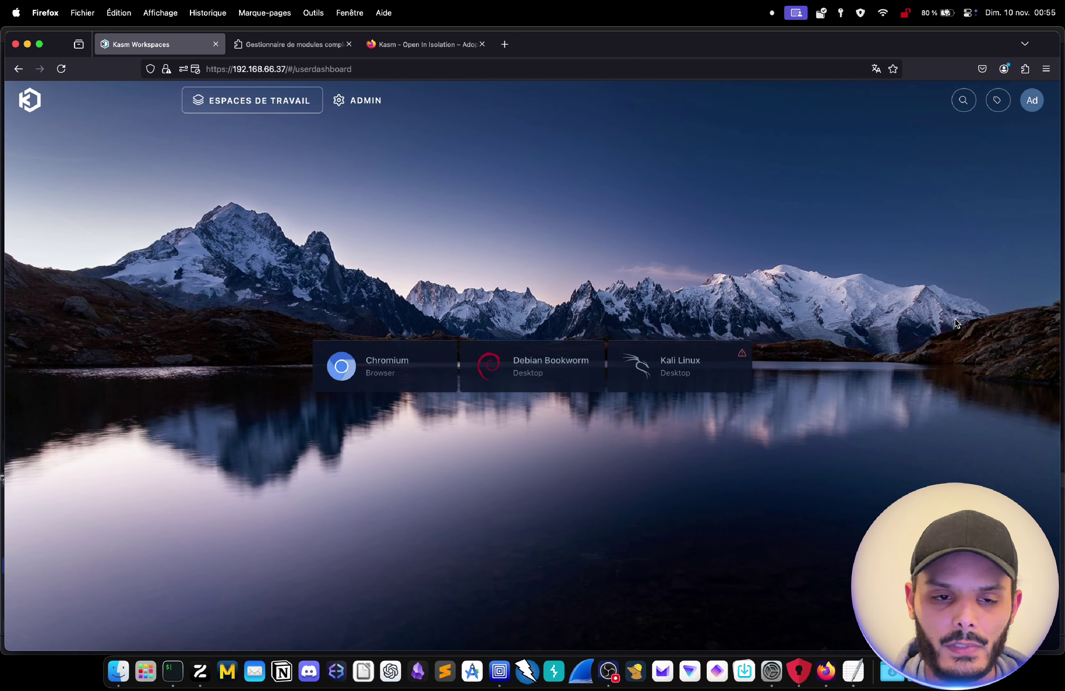
Step: Load hackverseacademy.com in place of the add-on page and dismiss the translation offer
{"action": "left_click", "coordinate": [393, 44]}
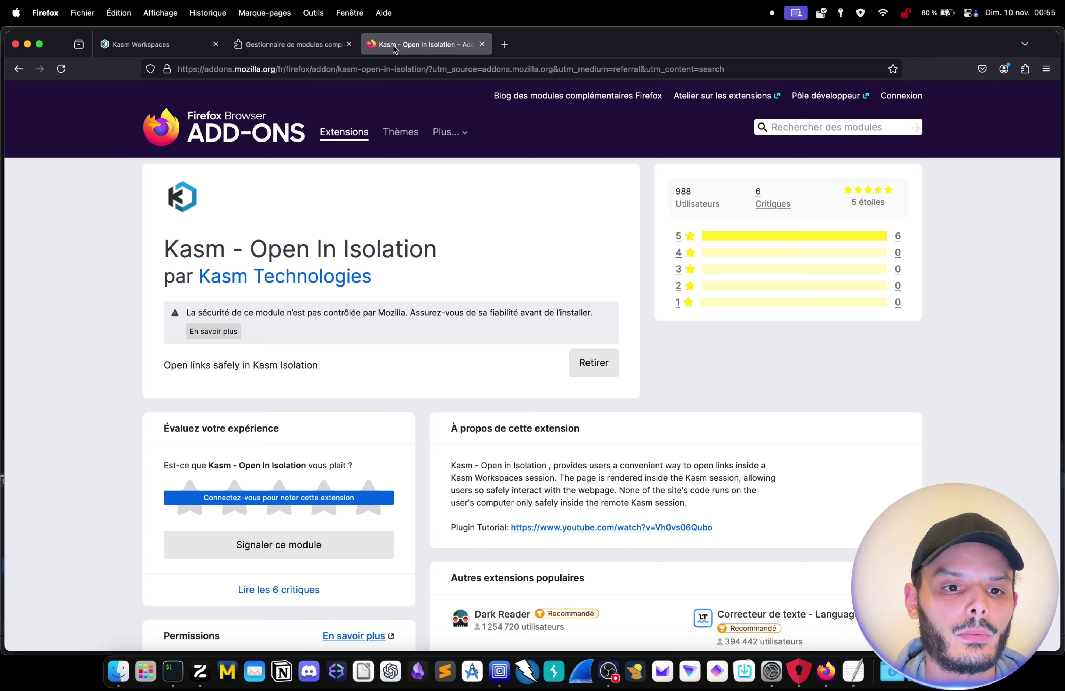
{"action": "left_click", "coordinate": [317, 42]}
{"action": "left_click", "coordinate": [401, 48]}
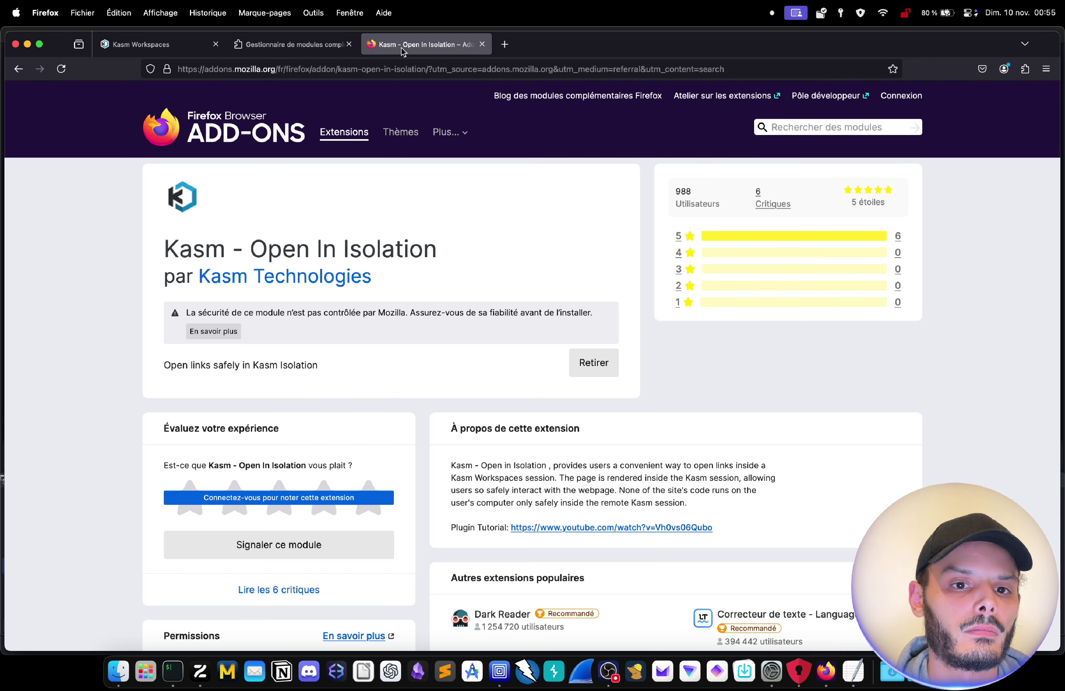
{"action": "left_click", "coordinate": [391, 72]}
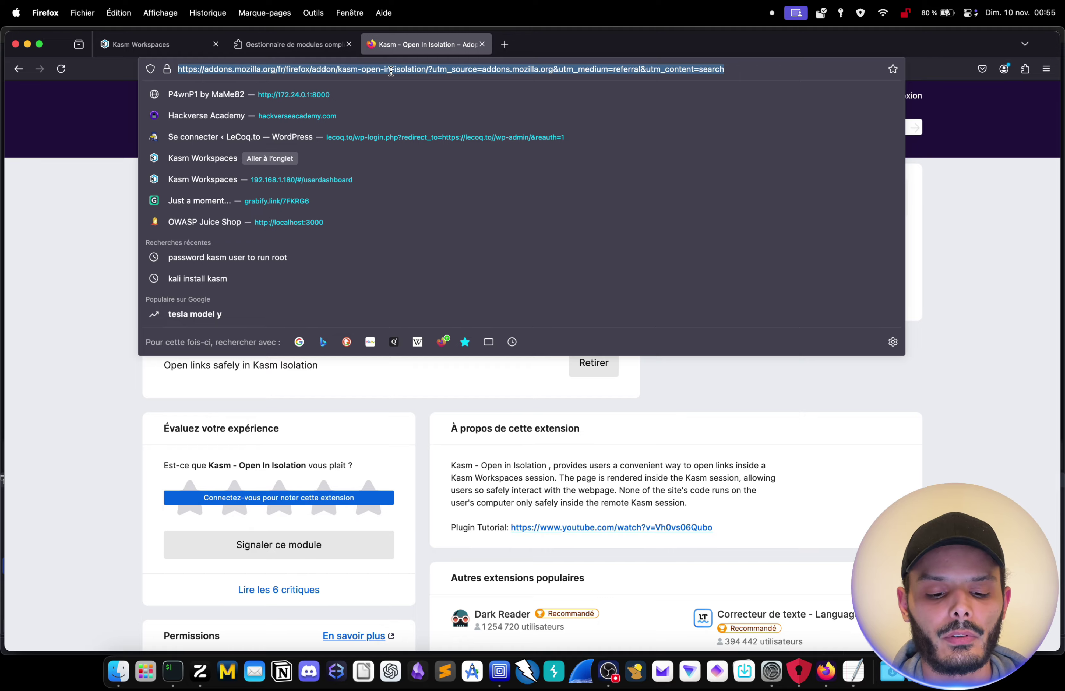
{"action": "type", "text": "hackverseacademy.com"}
{"action": "key", "text": "Return"}
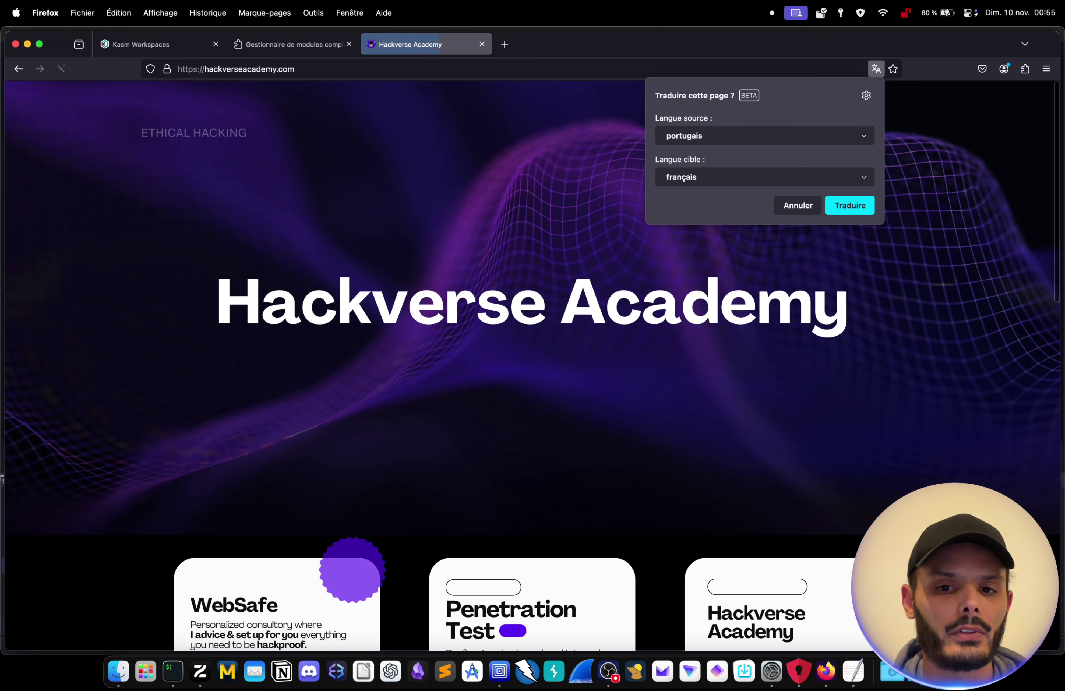
{"action": "left_click", "coordinate": [650, 238]}
Step: Open the website's YouTube SUBSCRIBE link in Kasm and accept all cookies in the isolated Chromium session
{"action": "scroll", "coordinate": [484, 289], "scroll_direction": "down", "scroll_amount": 10}
{"action": "scroll", "coordinate": [504, 378], "scroll_direction": "up", "scroll_amount": 10}
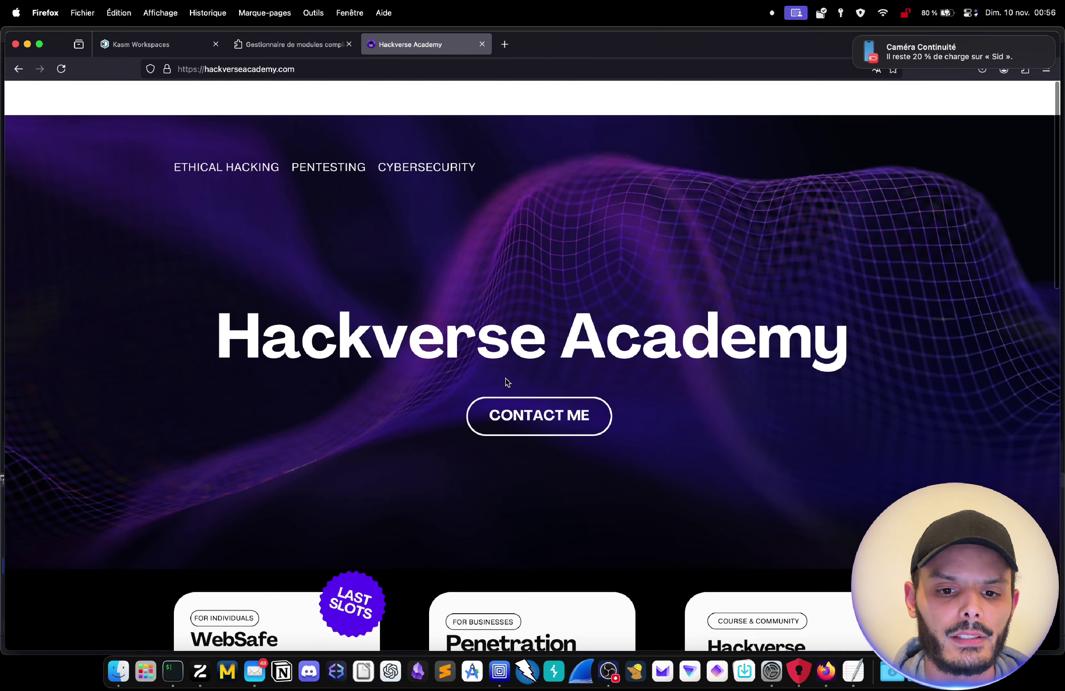
{"action": "scroll", "coordinate": [505, 379], "scroll_direction": "down", "scroll_amount": 1}
{"action": "scroll", "coordinate": [505, 378], "scroll_direction": "down", "scroll_amount": 10}
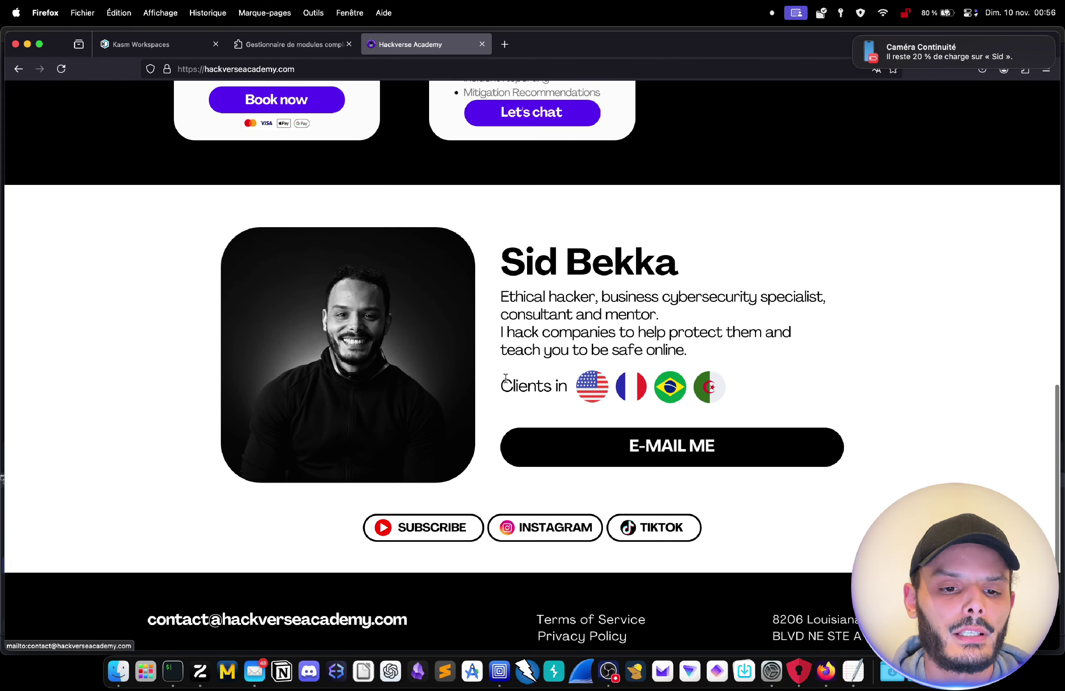
{"action": "scroll", "coordinate": [506, 378], "scroll_direction": "up", "scroll_amount": 10}
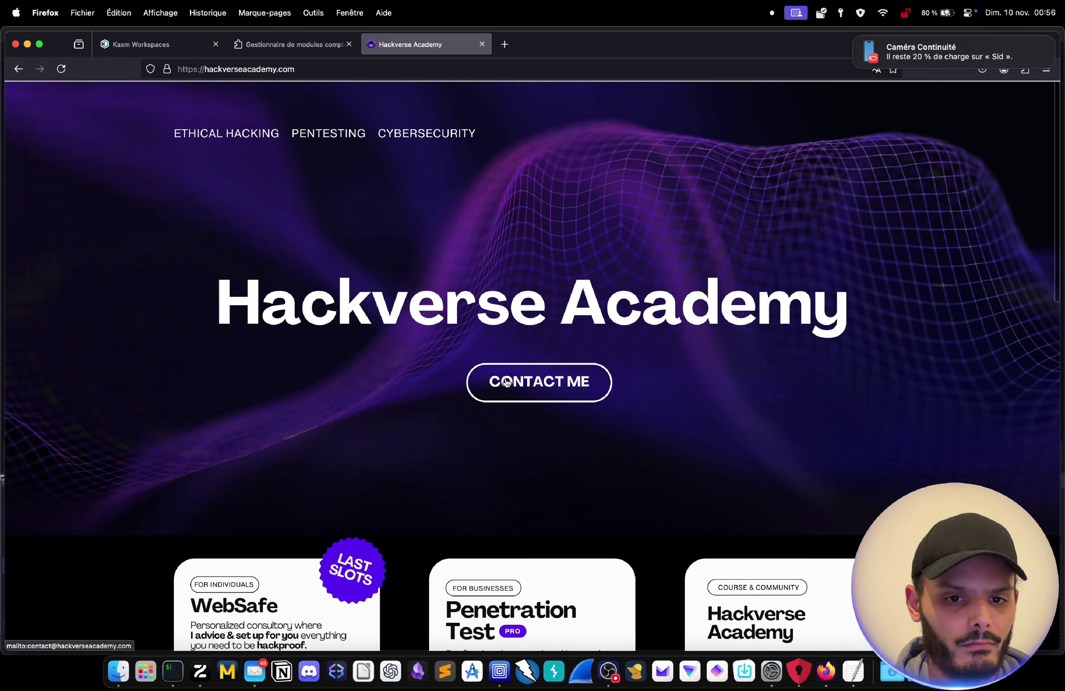
{"action": "scroll", "coordinate": [506, 381], "scroll_direction": "down", "scroll_amount": 10}
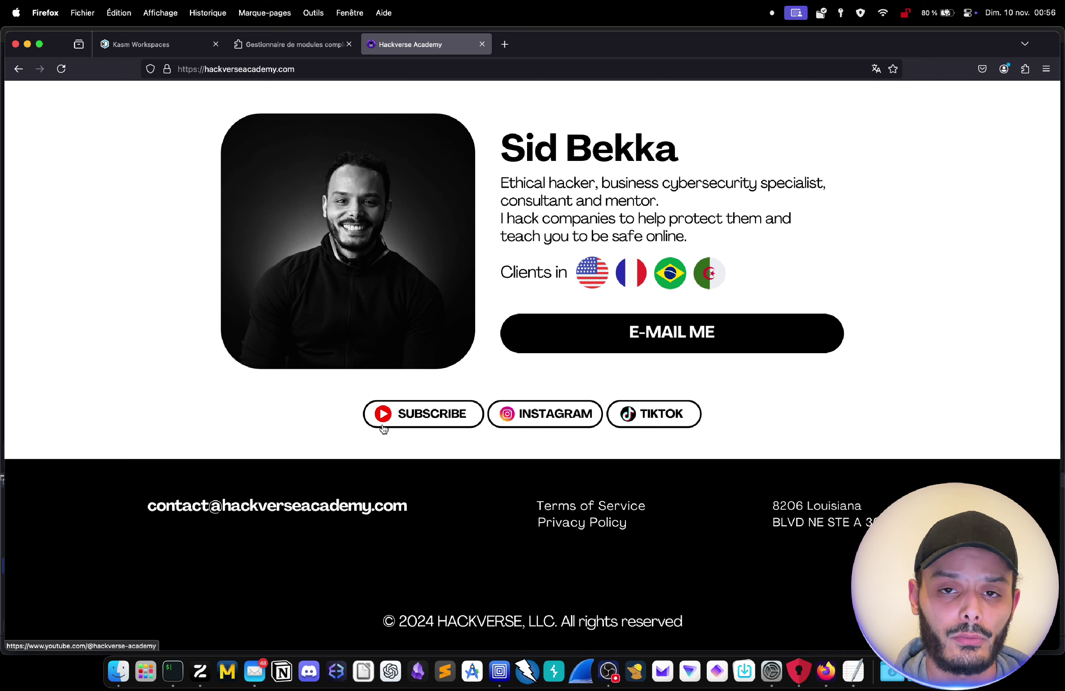
{"action": "right_click", "coordinate": [383, 428]}
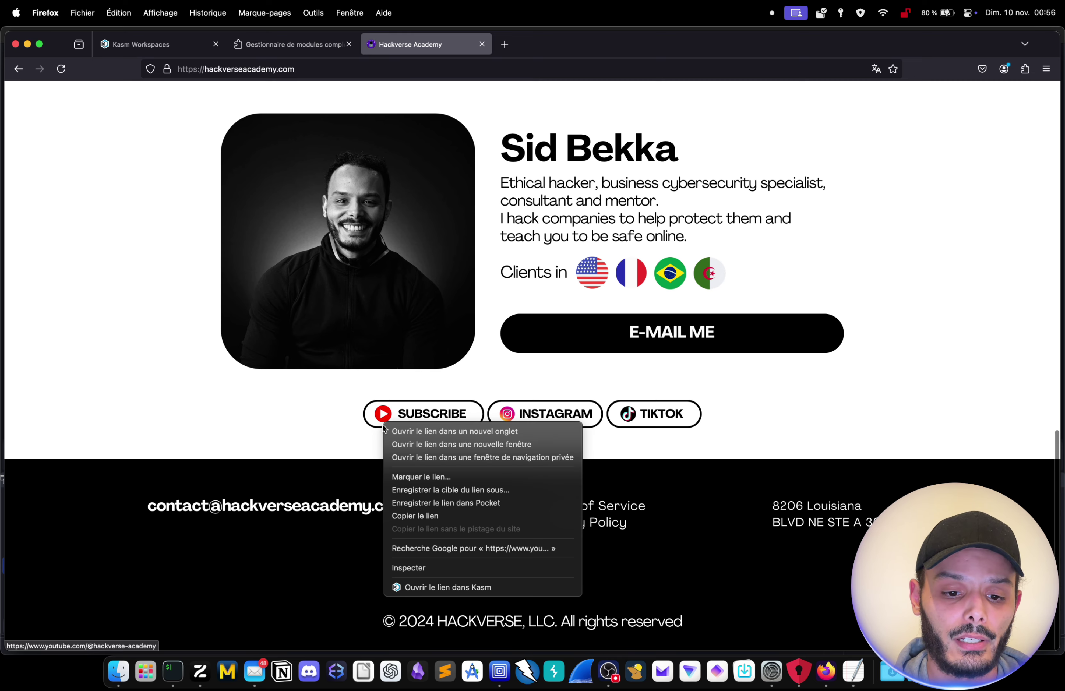
{"action": "left_click", "coordinate": [428, 587]}
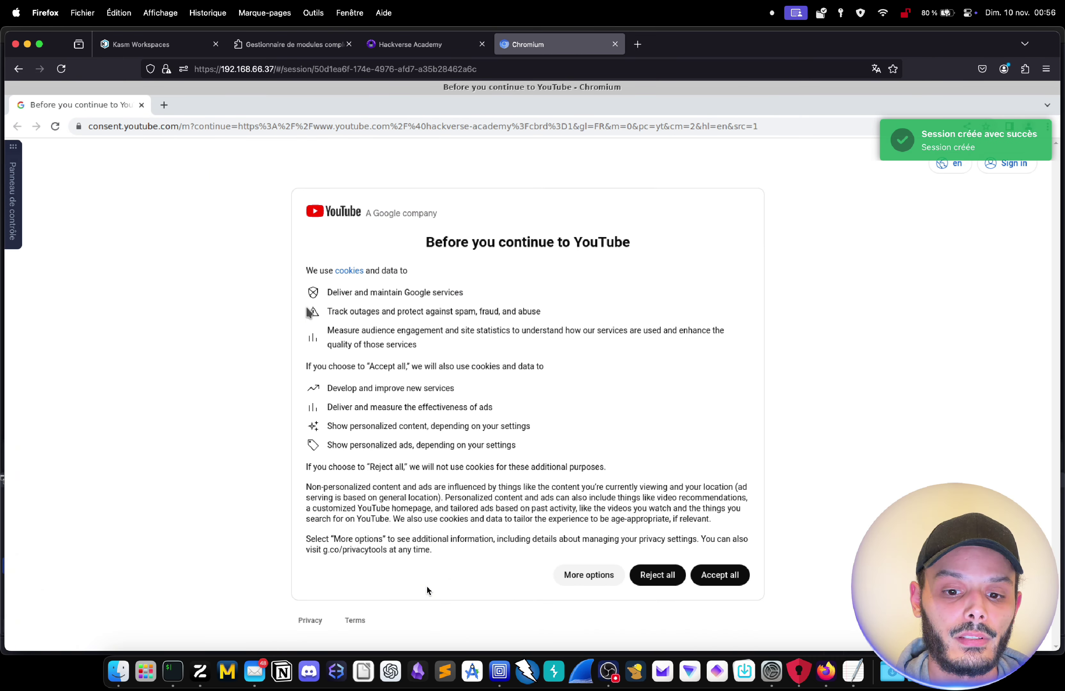
{"action": "left_click", "coordinate": [734, 574]}
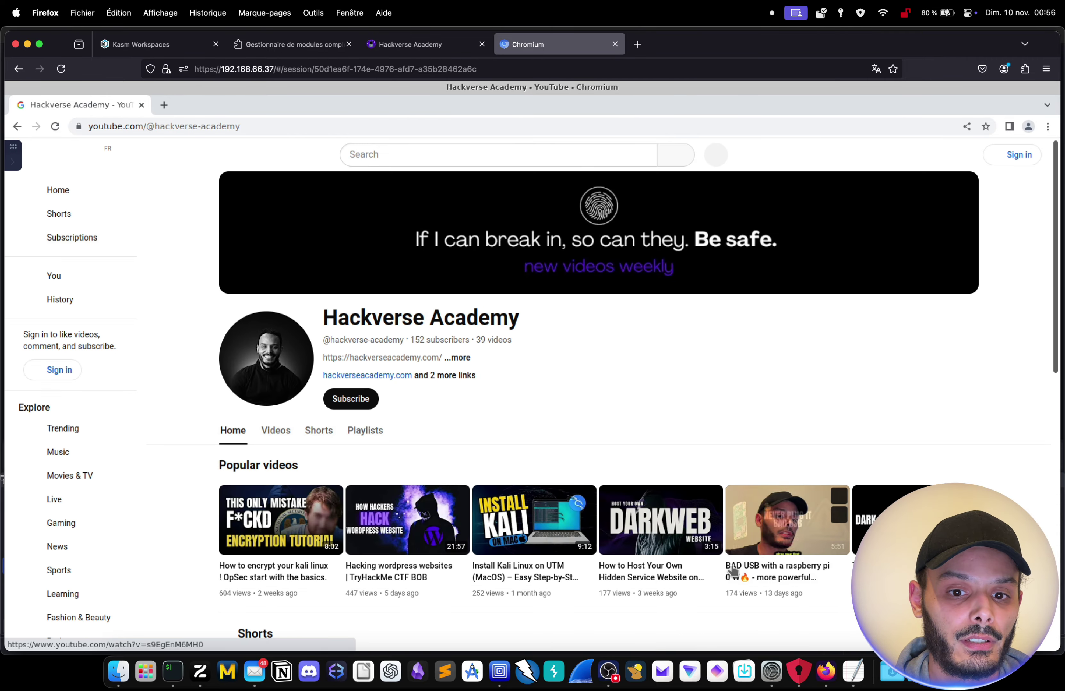
{"action": "scroll", "coordinate": [591, 418], "scroll_direction": "down", "scroll_amount": 10}
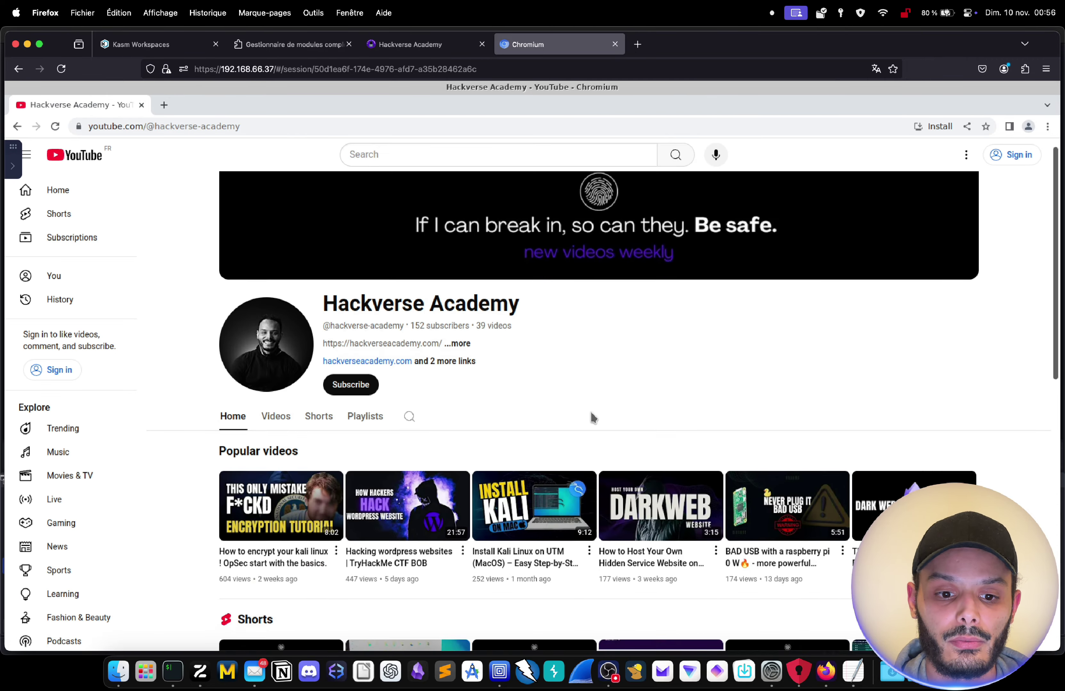
Step: Delete the isolated Chromium session from its Kasm control panel and confirm the deletion
{"action": "scroll", "coordinate": [592, 419], "scroll_direction": "up", "scroll_amount": 10}
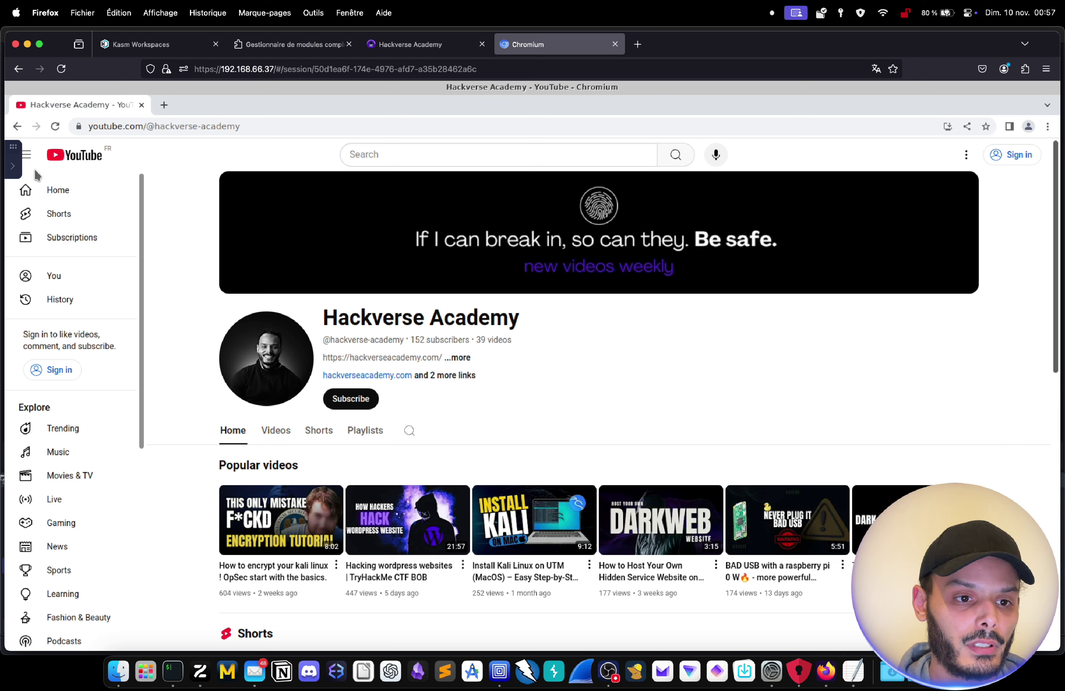
{"action": "left_click", "coordinate": [13, 166]}
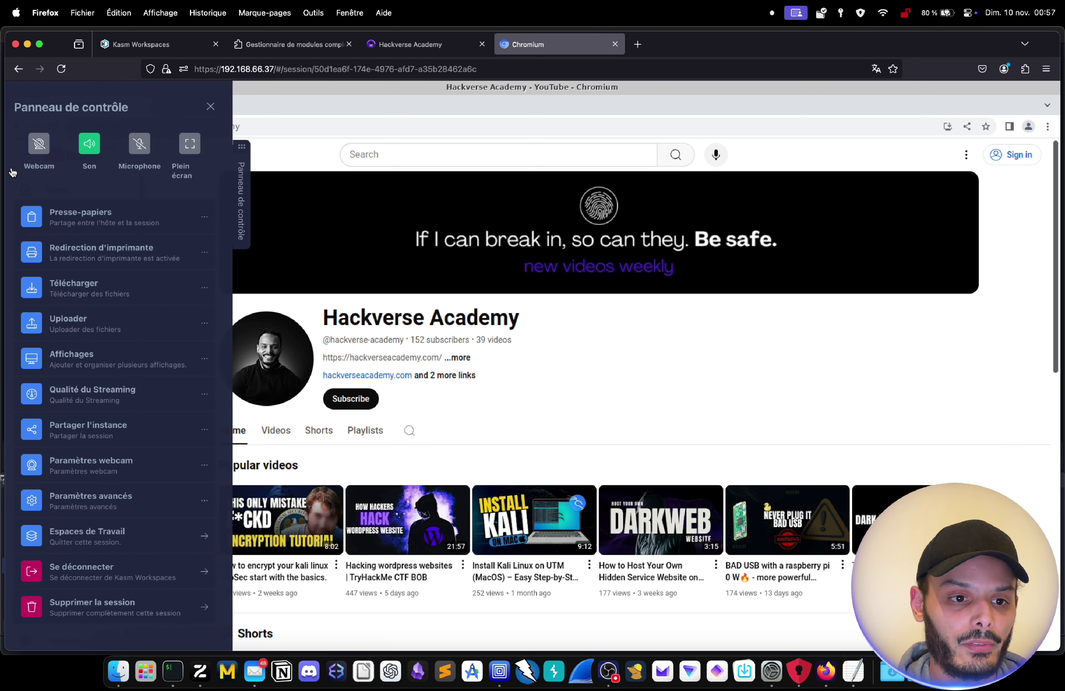
{"action": "left_click", "coordinate": [119, 613]}
{"action": "left_click", "coordinate": [510, 421]}
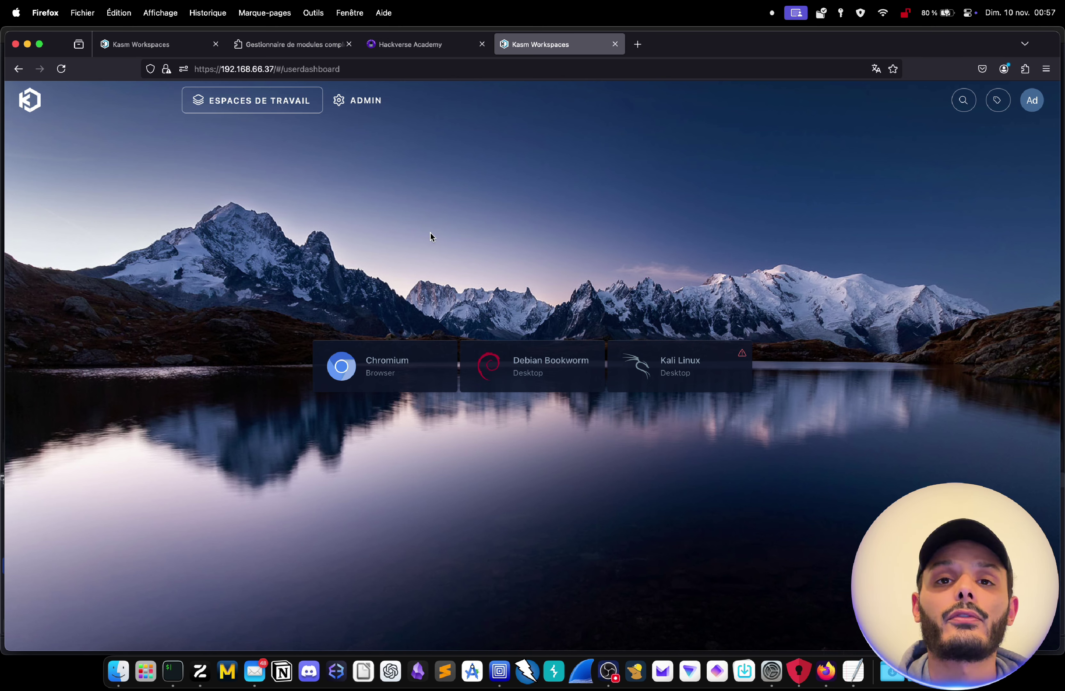
{"action": "left_click", "coordinate": [547, 387]}
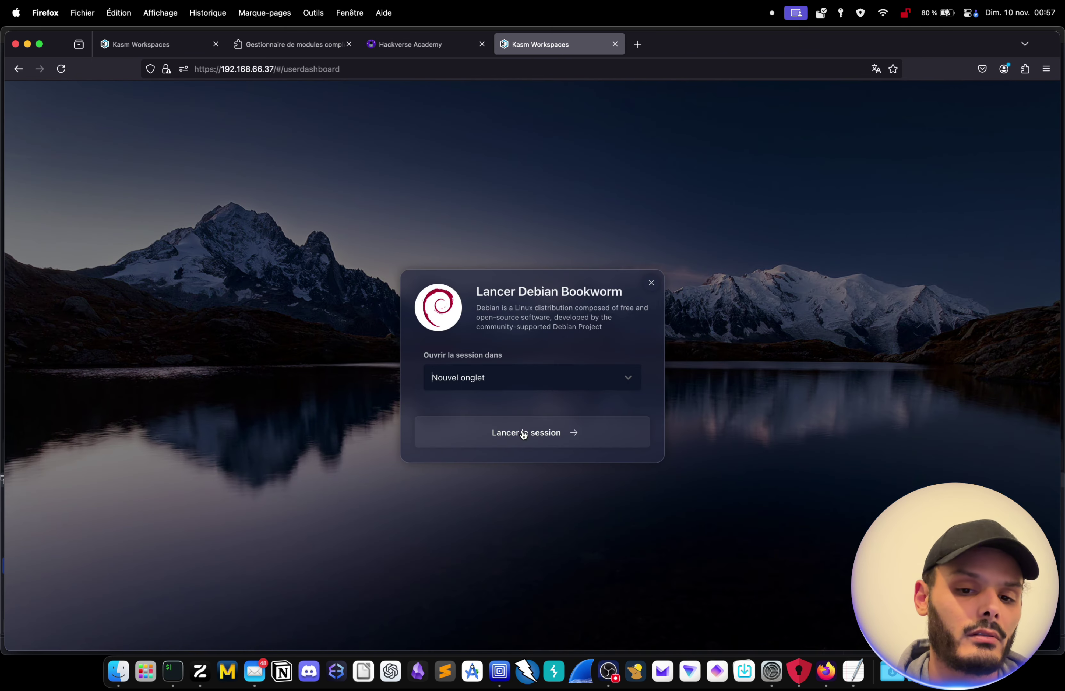
{"action": "left_click", "coordinate": [523, 434]}
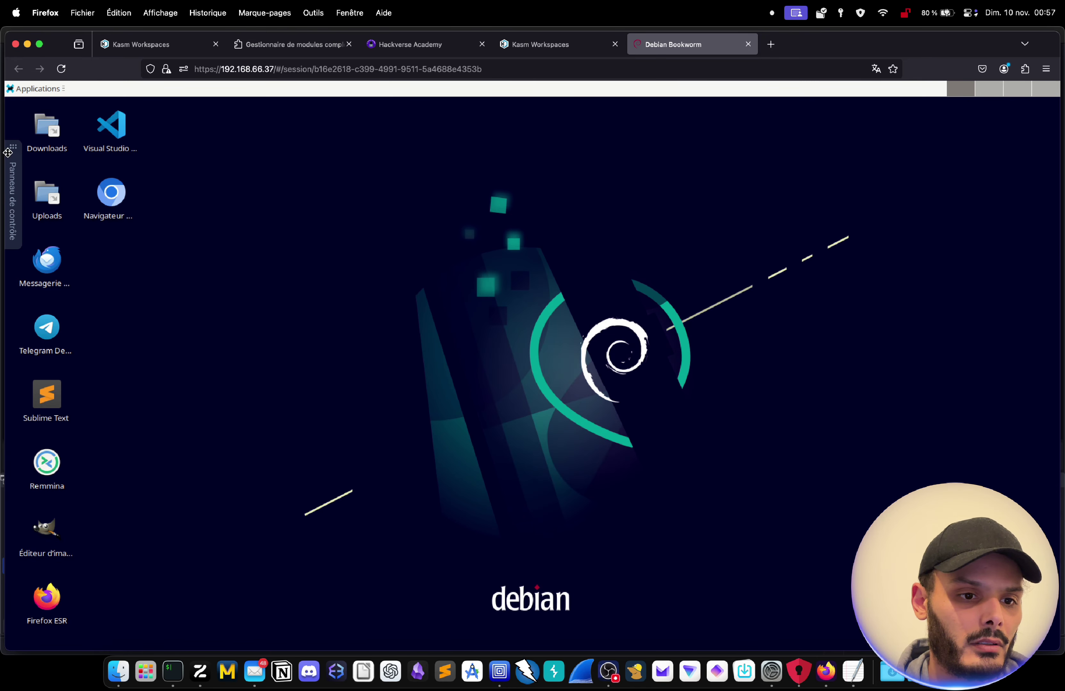
{"action": "left_click", "coordinate": [12, 164]}
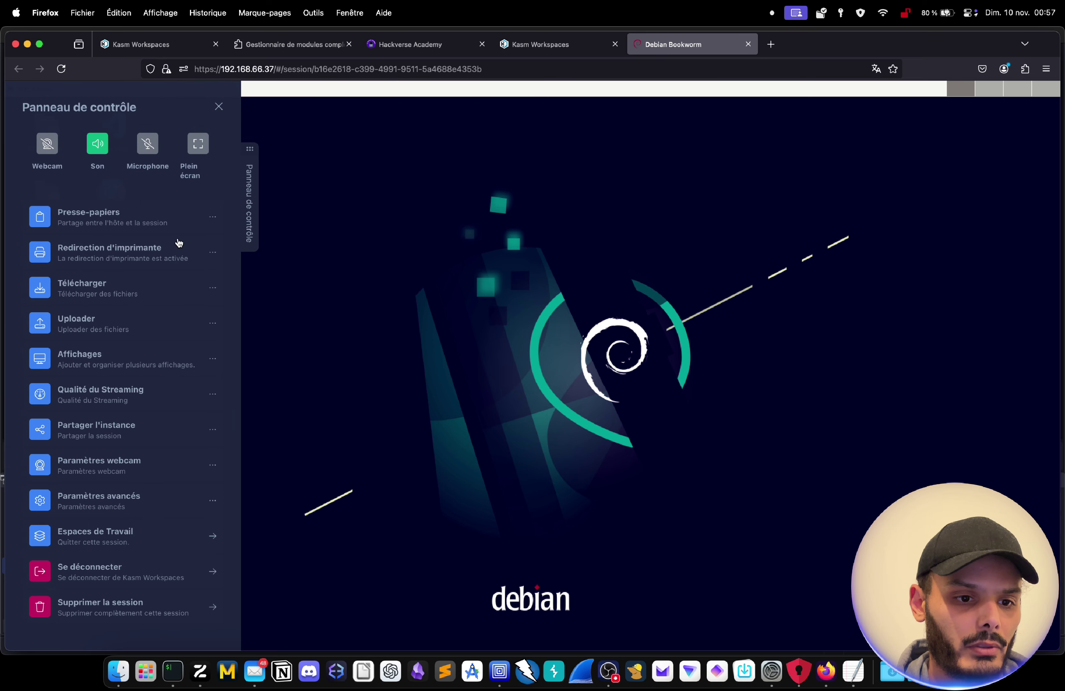
{"action": "left_click", "coordinate": [106, 328]}
{"action": "left_click", "coordinate": [133, 431]}
{"action": "left_click", "coordinate": [118, 672]}
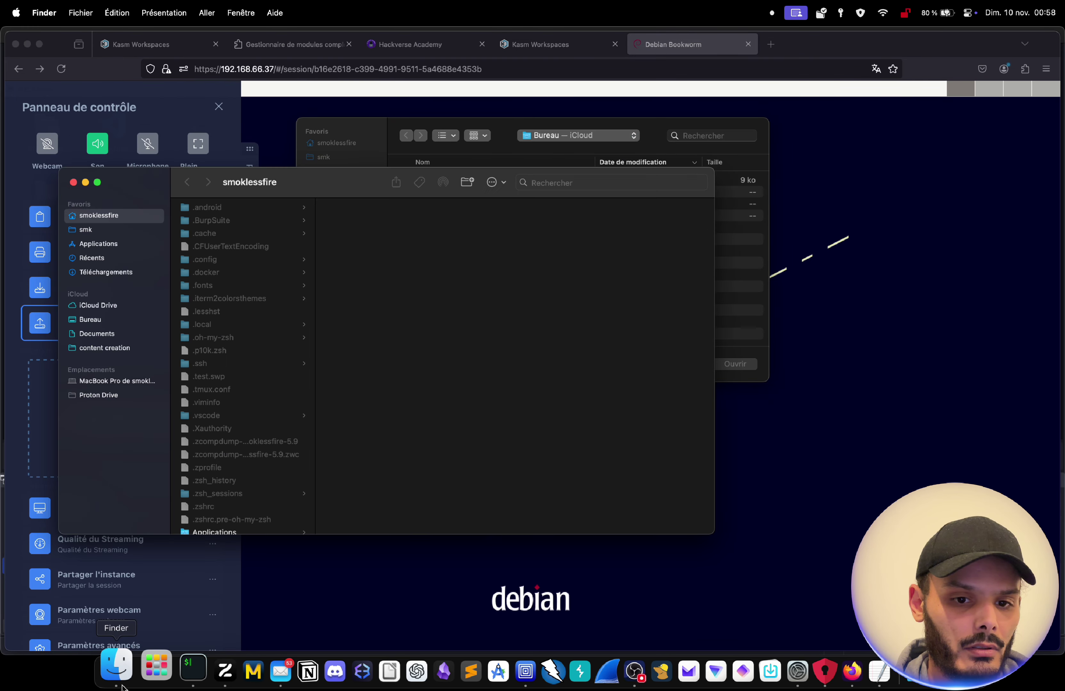
{"action": "left_click", "coordinate": [73, 182]}
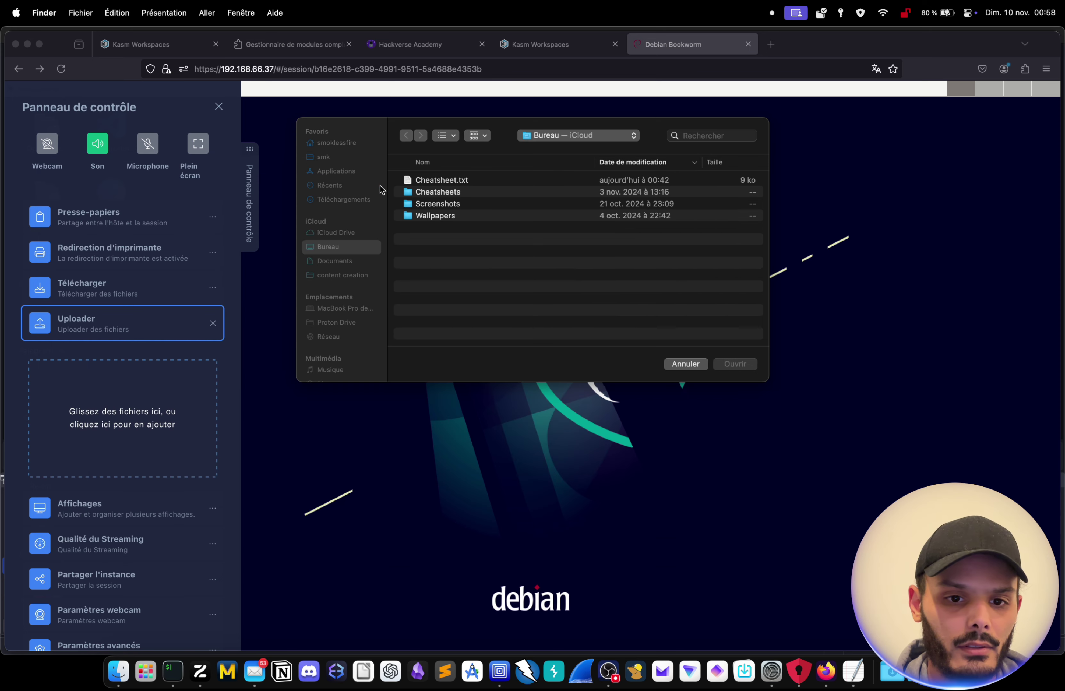
{"action": "left_click", "coordinate": [436, 180]}
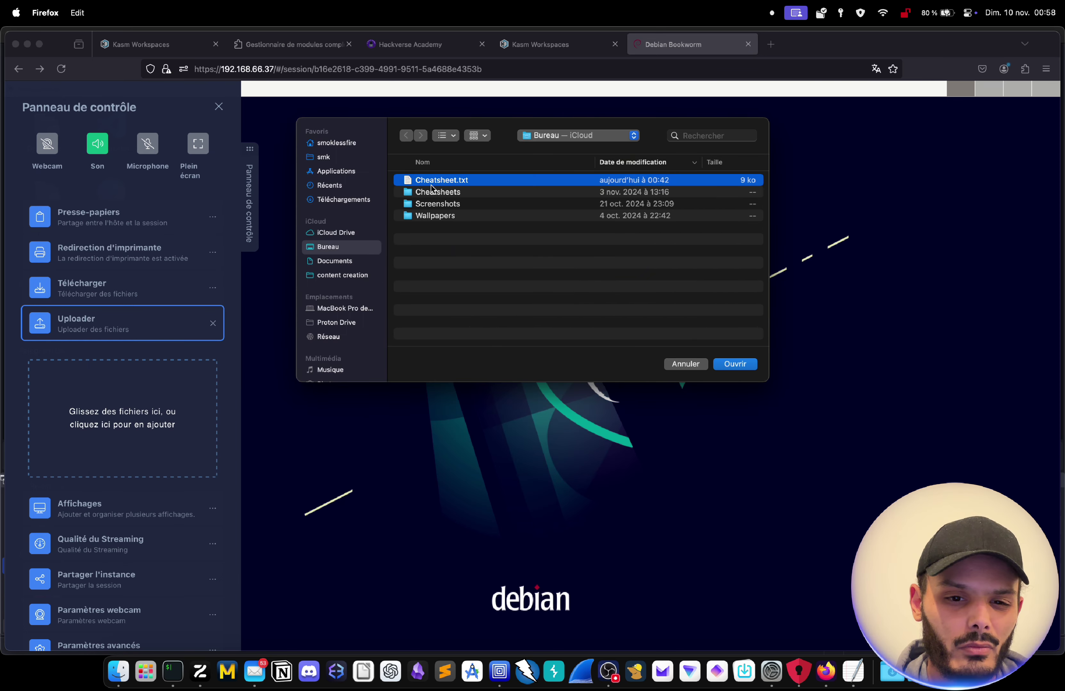
{"action": "left_click_drag", "start_coordinate": [433, 188], "coordinate": [130, 395]}
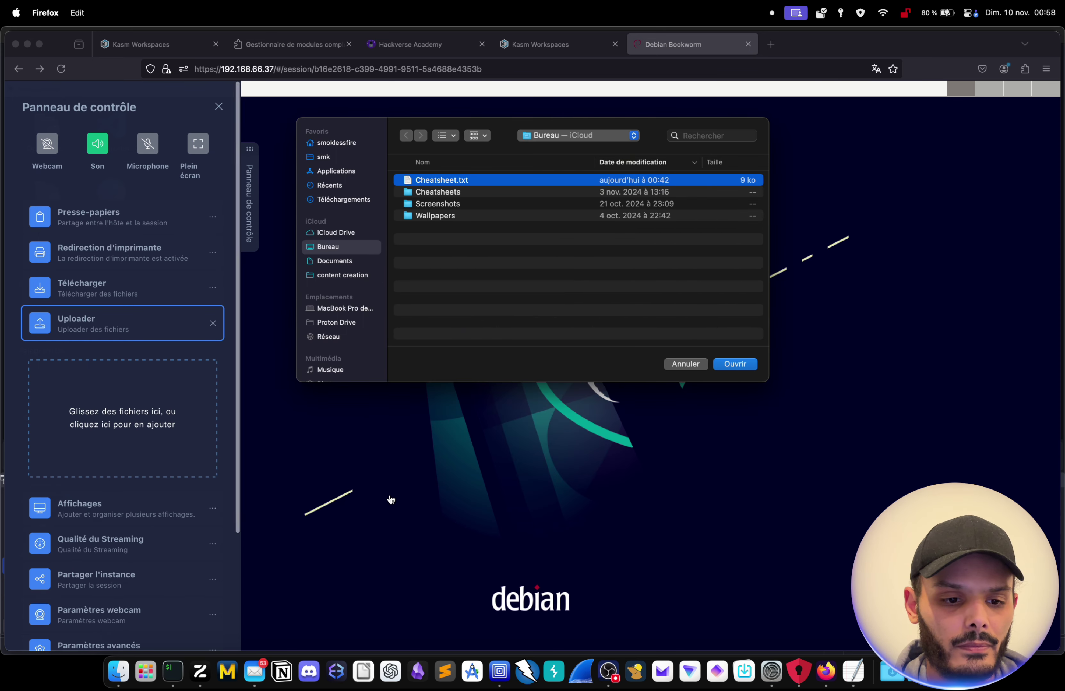
{"action": "left_click", "coordinate": [735, 363]}
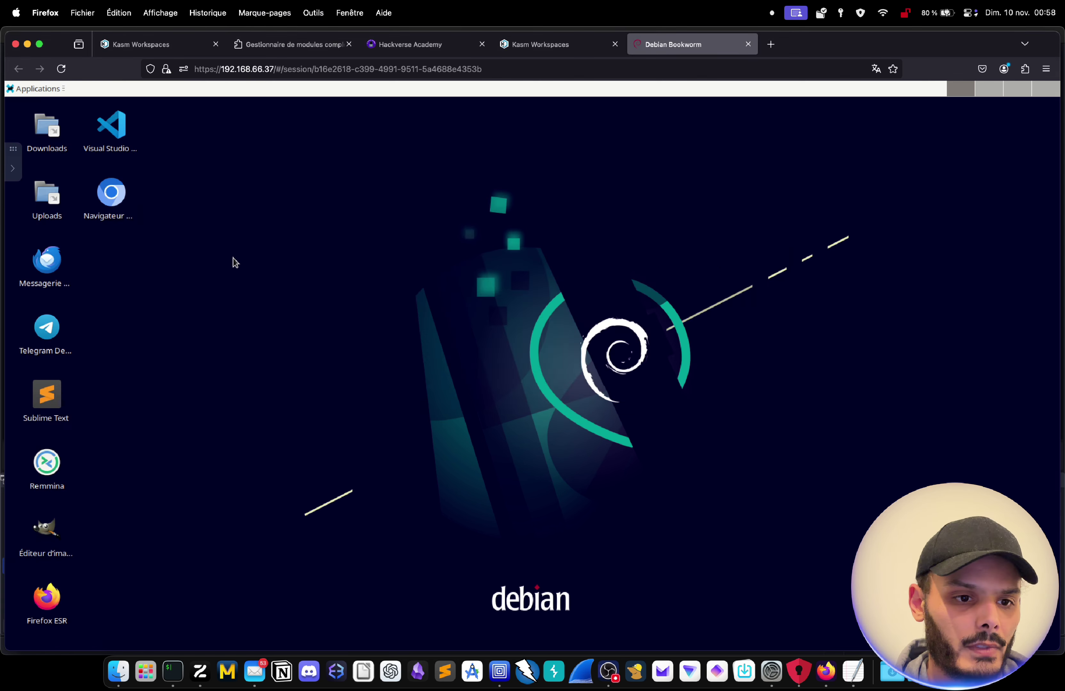
Step: Open Cheatsheet.txt from the Debian session's Uploads folder, skim its contents, then close the editor and the file manager
{"action": "double_click", "coordinate": [42, 200]}
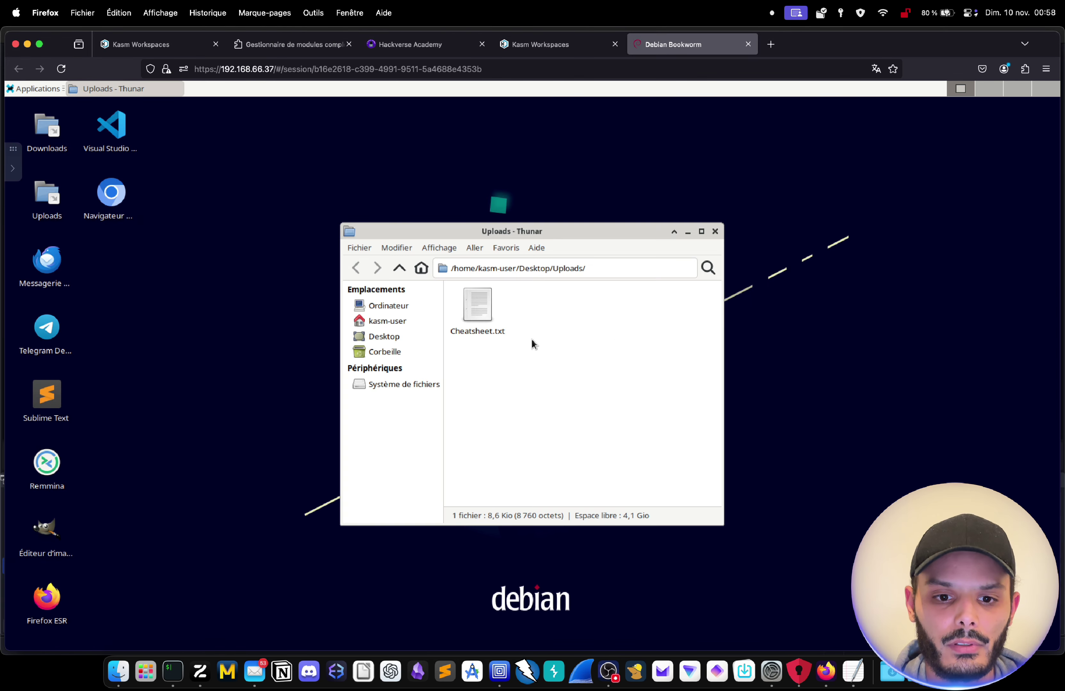
{"action": "left_click", "coordinate": [479, 317]}
{"action": "double_click", "coordinate": [478, 316]}
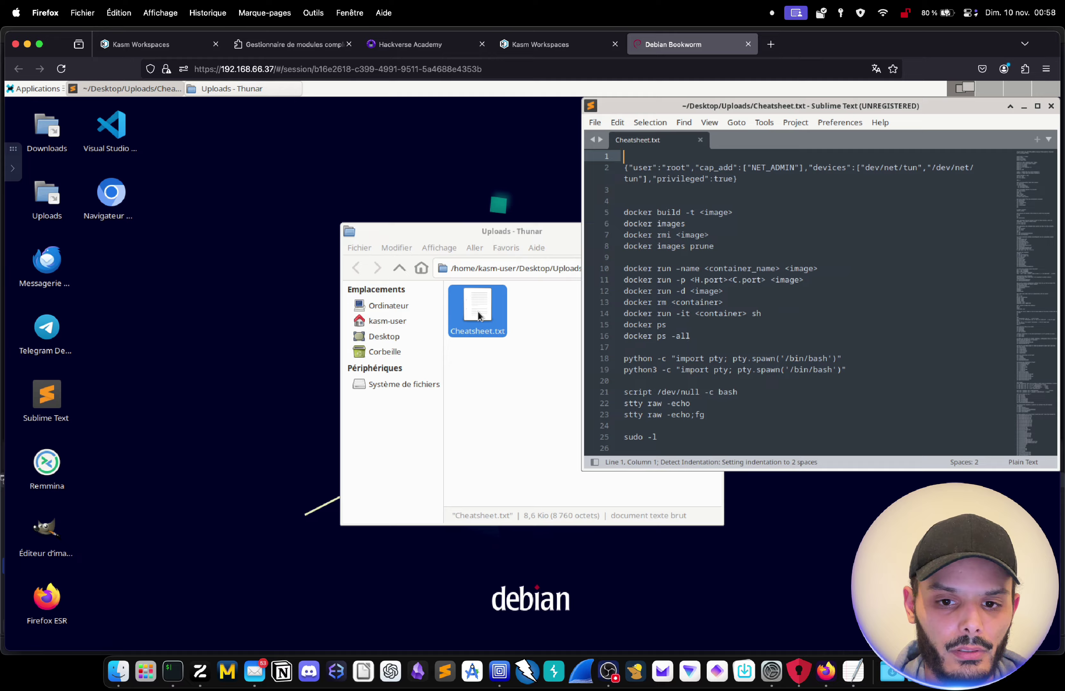
{"action": "scroll", "coordinate": [824, 228], "scroll_direction": "down", "scroll_amount": 9}
{"action": "scroll", "coordinate": [824, 228], "scroll_direction": "down", "scroll_amount": 20}
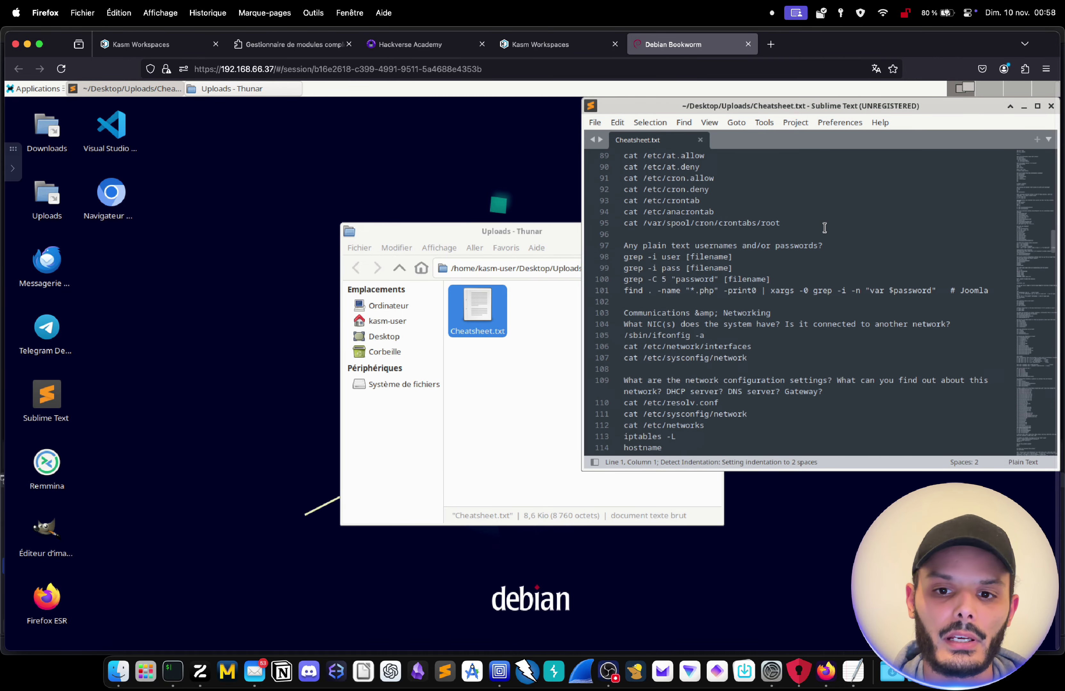
{"action": "scroll", "coordinate": [824, 227], "scroll_direction": "up", "scroll_amount": 15}
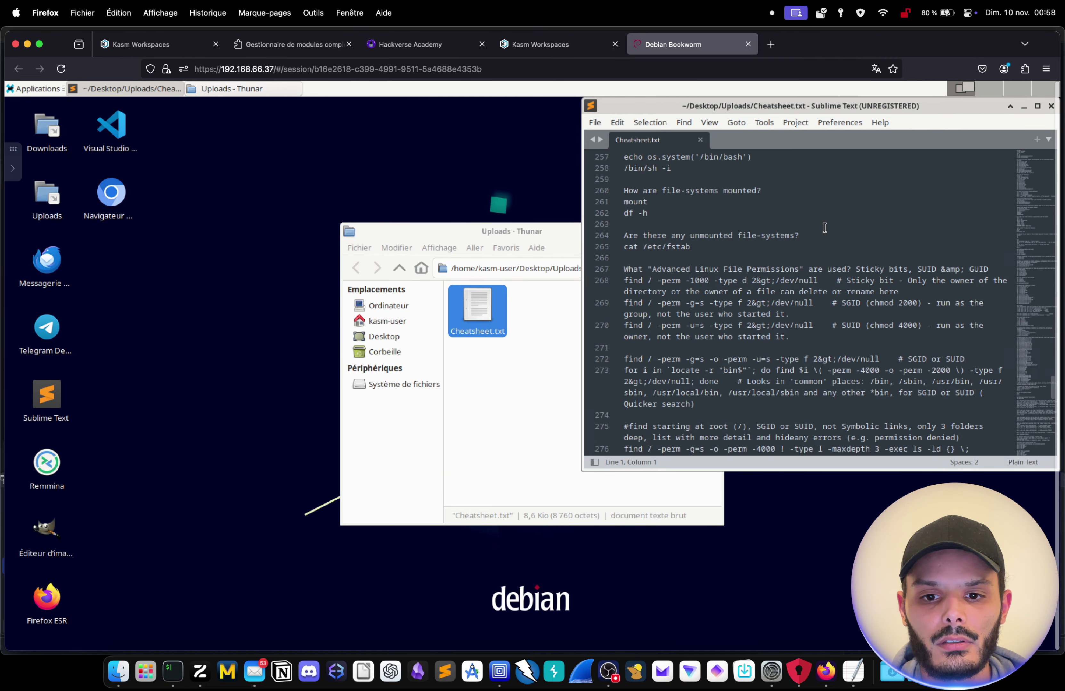
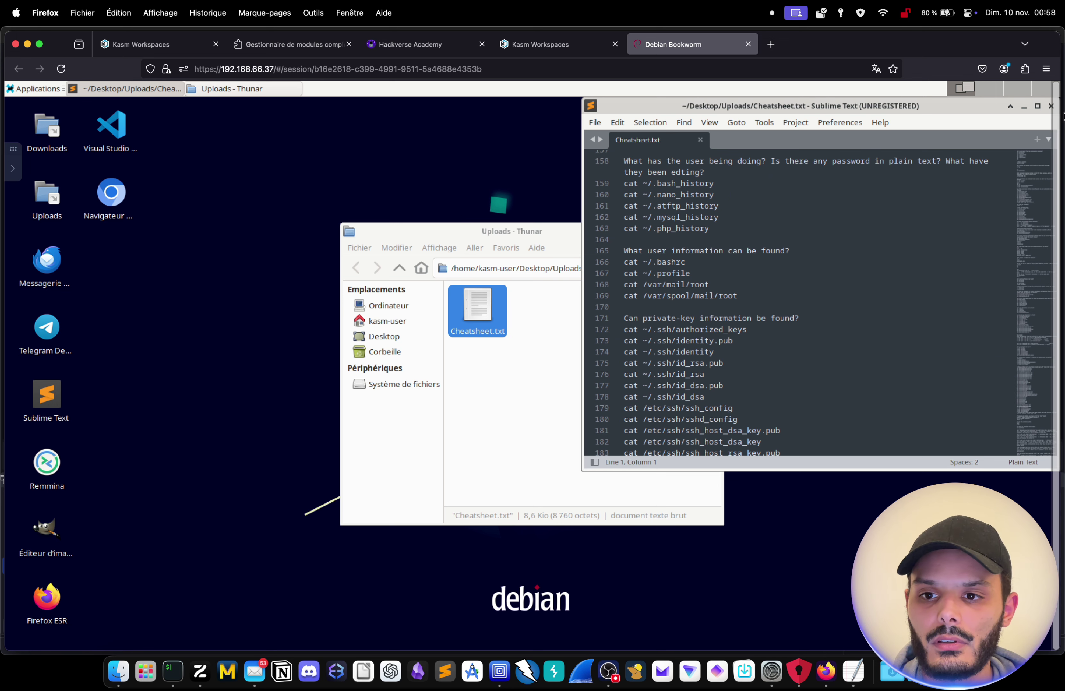
{"action": "left_click", "coordinate": [1051, 106]}
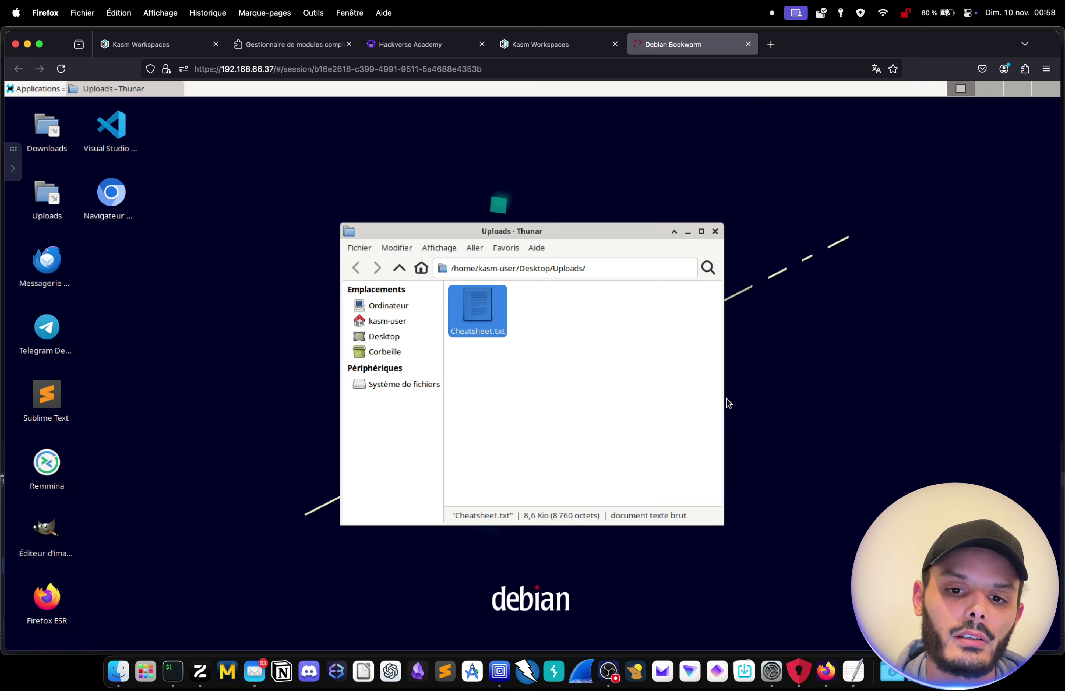
{"action": "left_click", "coordinate": [715, 232]}
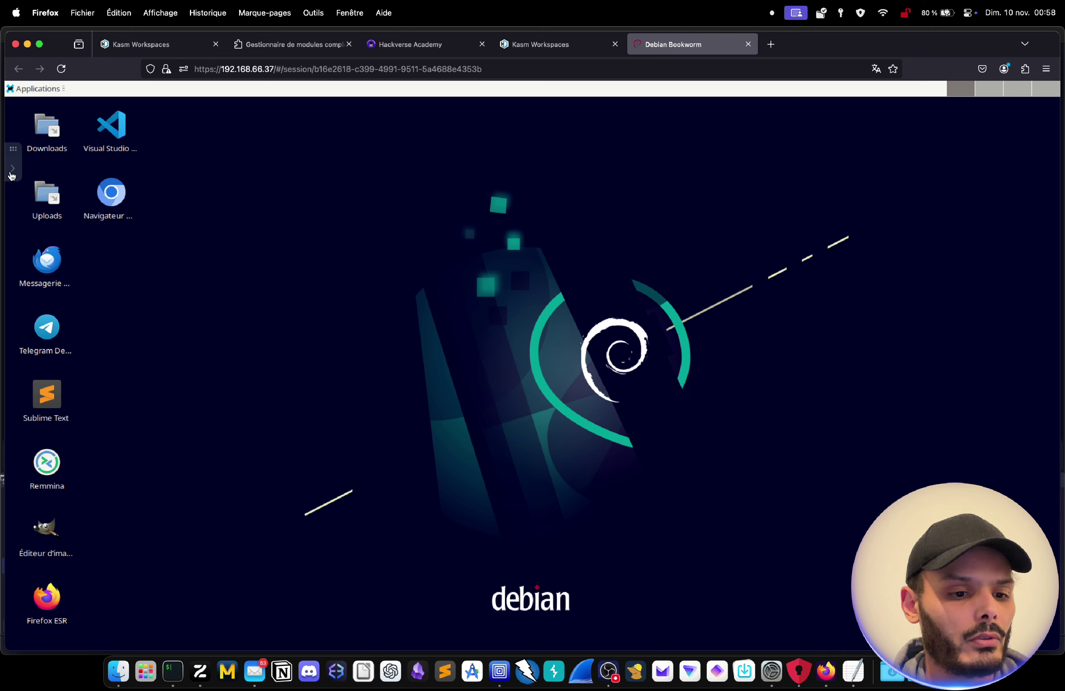
Step: Delete the Debian Bookworm session through the Kasm control panel and confirm the deletion
{"action": "mouse_move", "coordinate": [120, 229]}
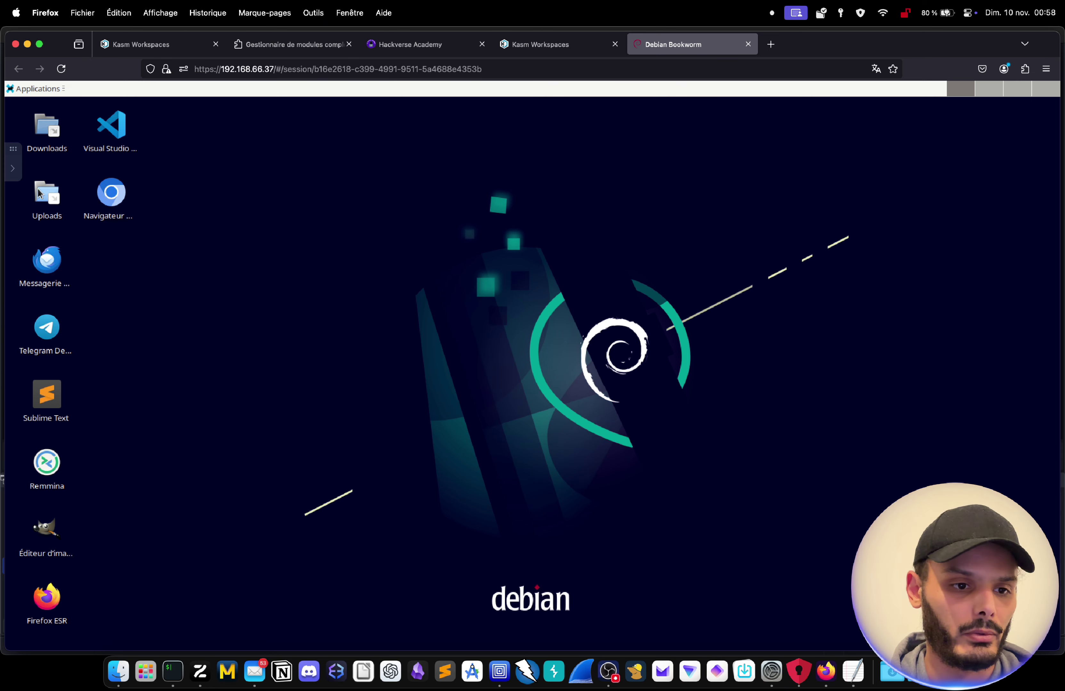
{"action": "left_click", "coordinate": [17, 176]}
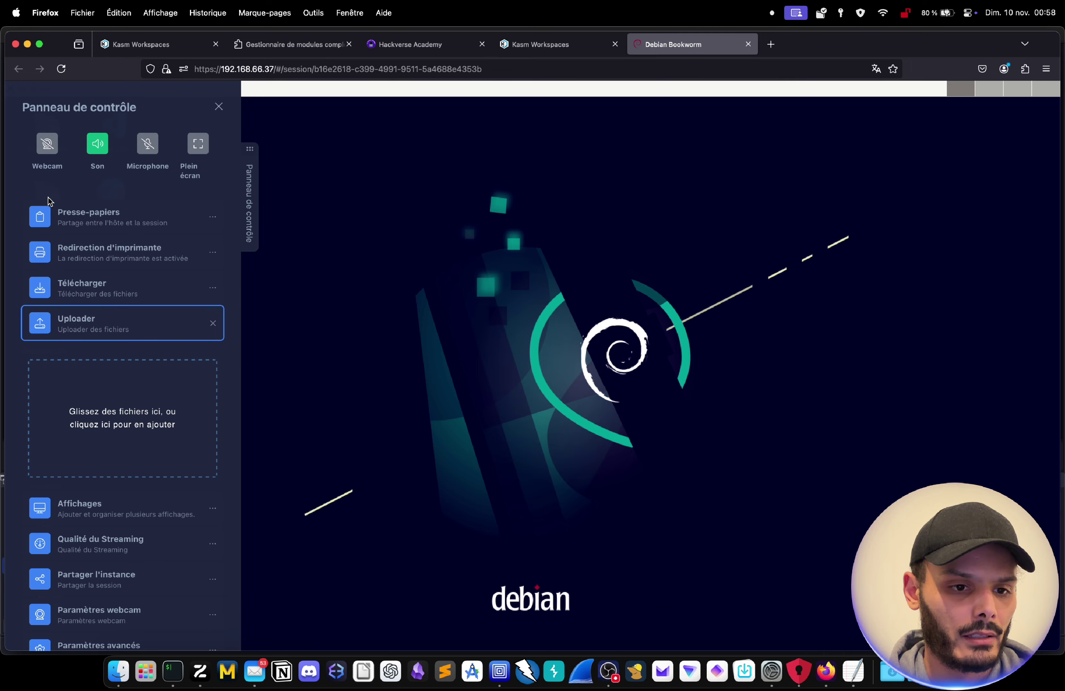
{"action": "scroll", "coordinate": [131, 265], "scroll_direction": "down", "scroll_amount": 5}
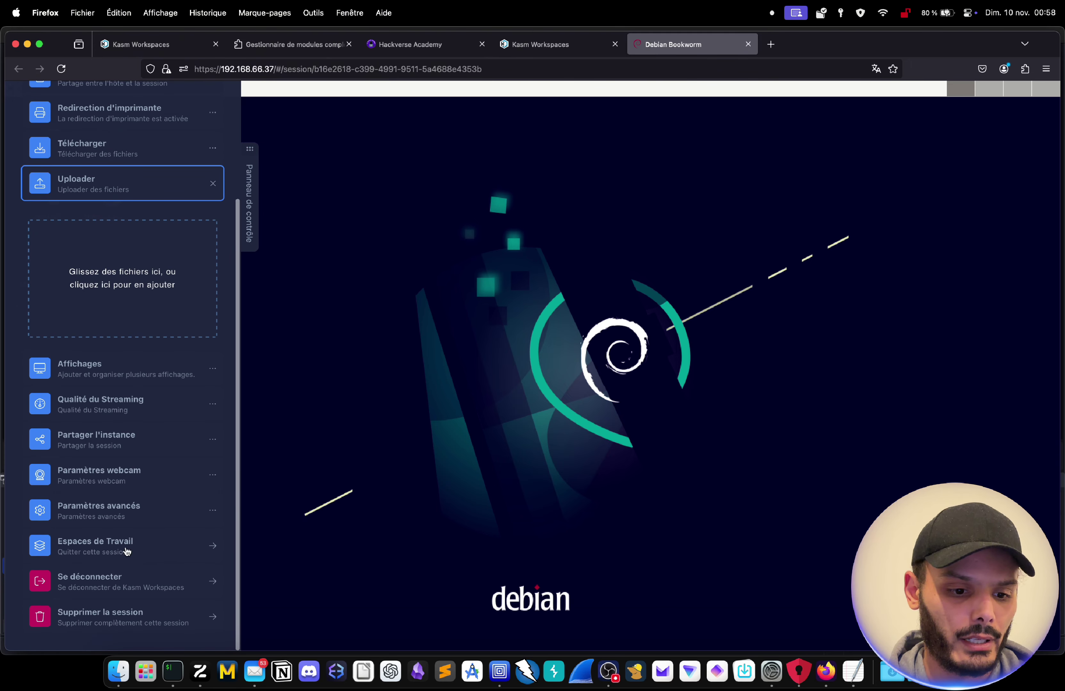
{"action": "left_click", "coordinate": [113, 615]}
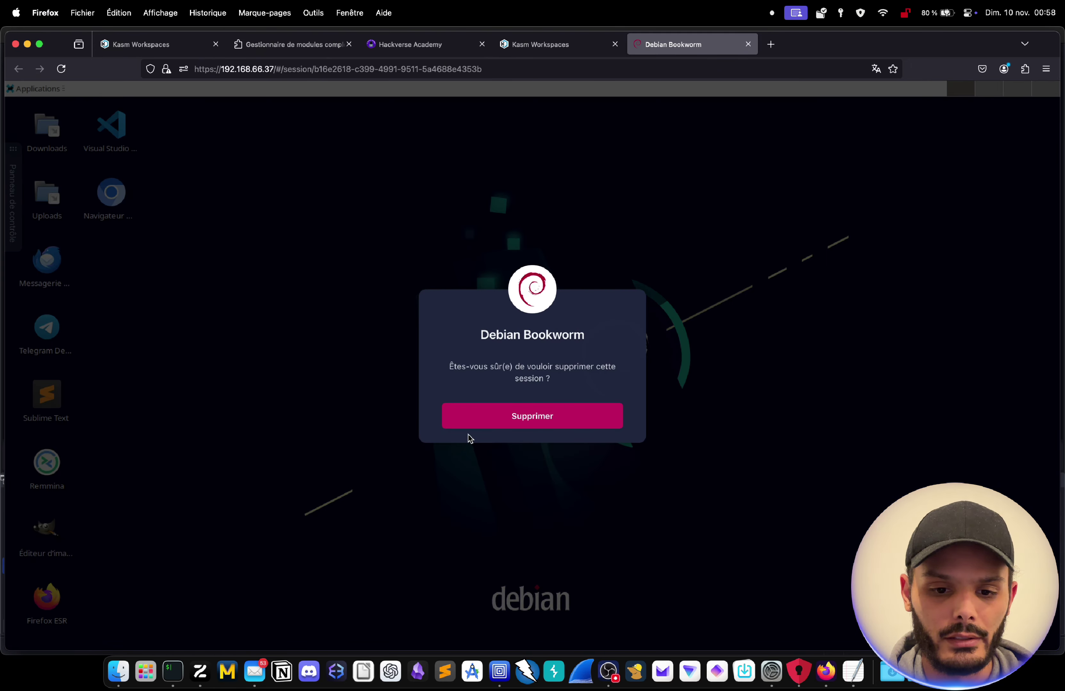
{"action": "left_click", "coordinate": [474, 425]}
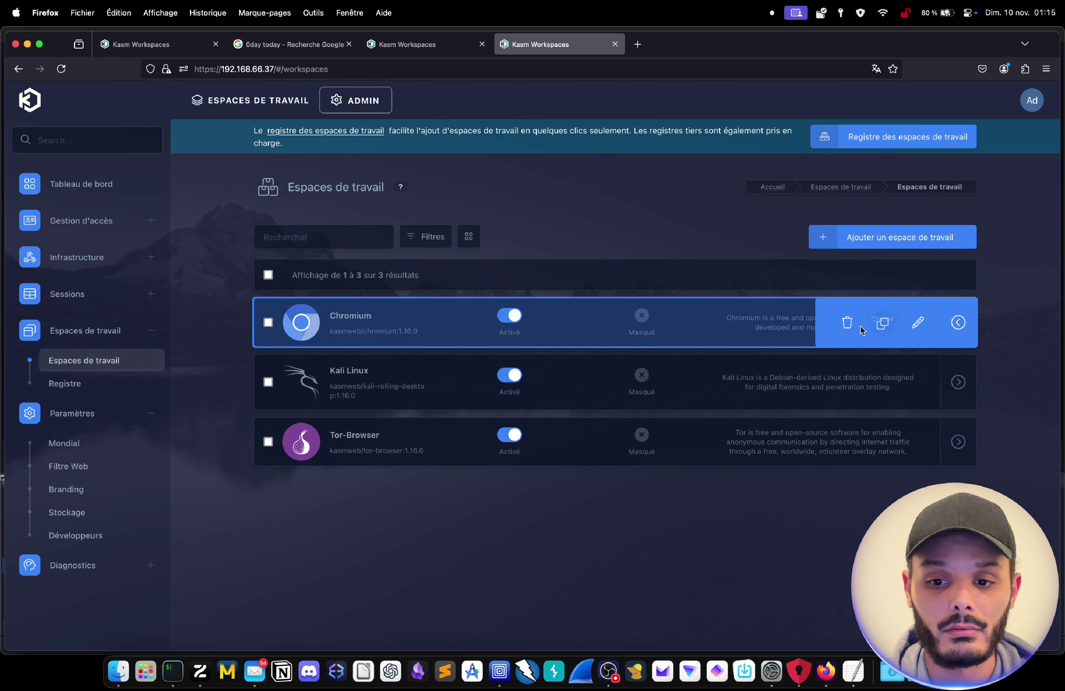
Step: Delete the Chromium workspace from the admin workspace list, confirm, and return to the user workspaces dashboard
{"action": "left_click", "coordinate": [846, 323]}
{"action": "left_click", "coordinate": [628, 410]}
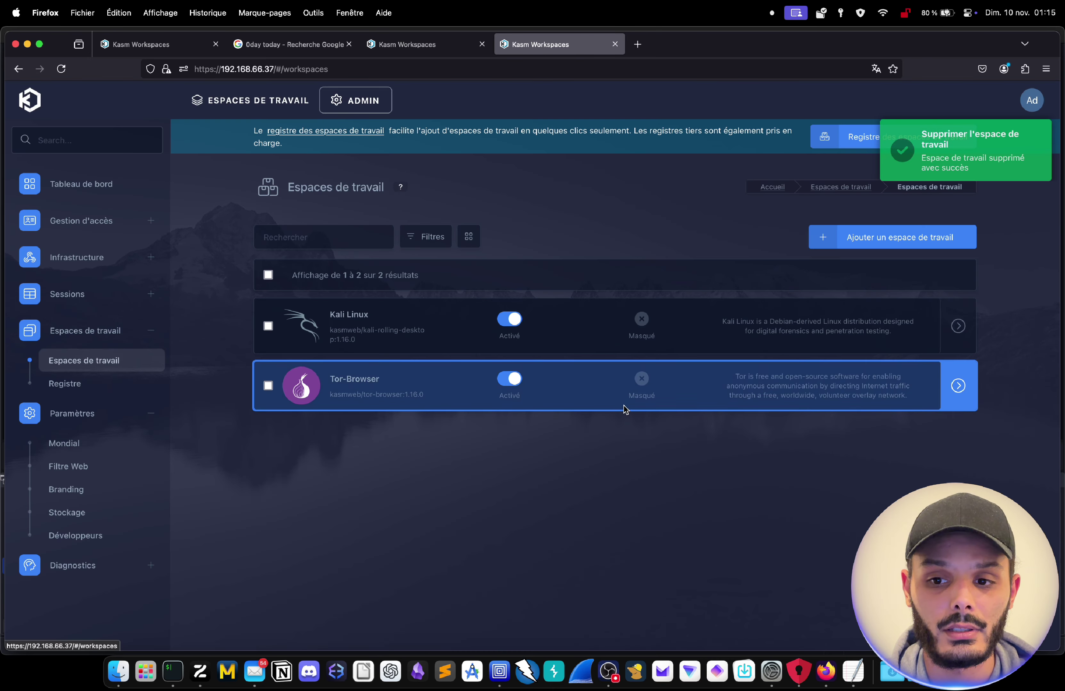
{"action": "left_click", "coordinate": [206, 108]}
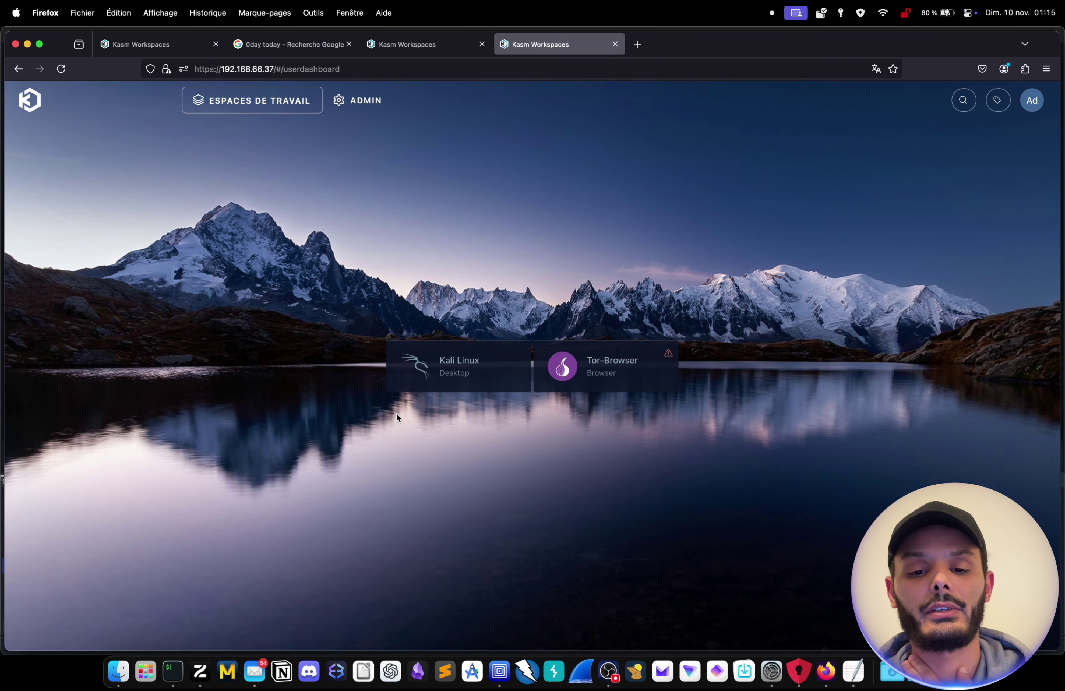
Step: Browse the available workspaces in the admin workspace registry, then view the list of configured registries (Registres)
{"action": "left_click", "coordinate": [365, 100]}
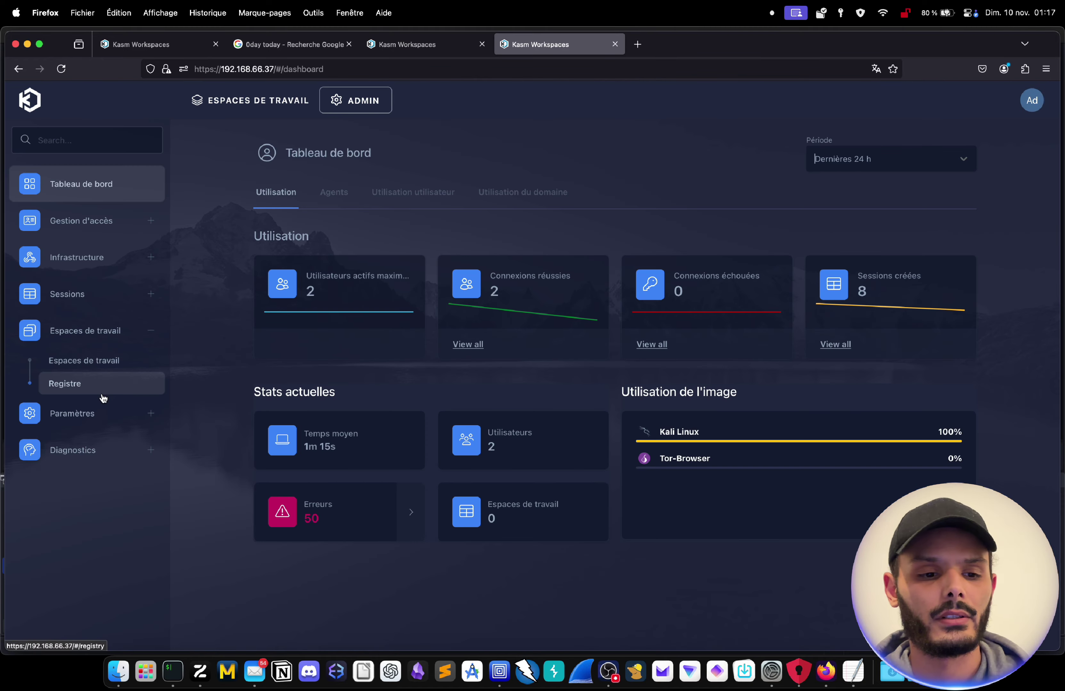
{"action": "left_click", "coordinate": [102, 394]}
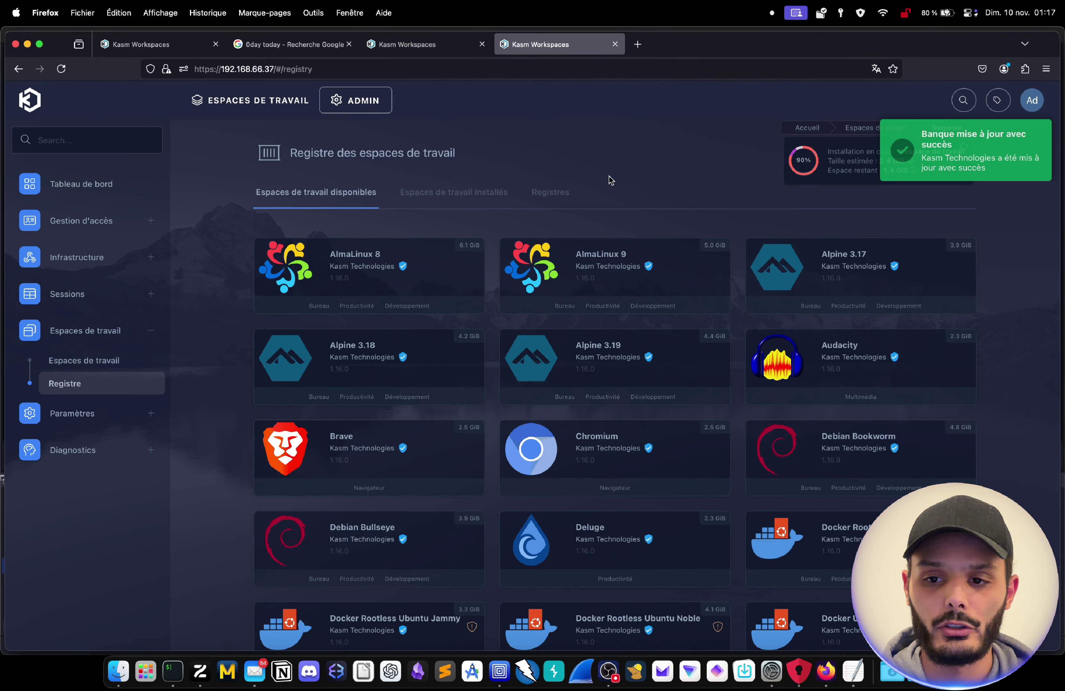
{"action": "scroll", "coordinate": [695, 367], "scroll_direction": "down", "scroll_amount": 15}
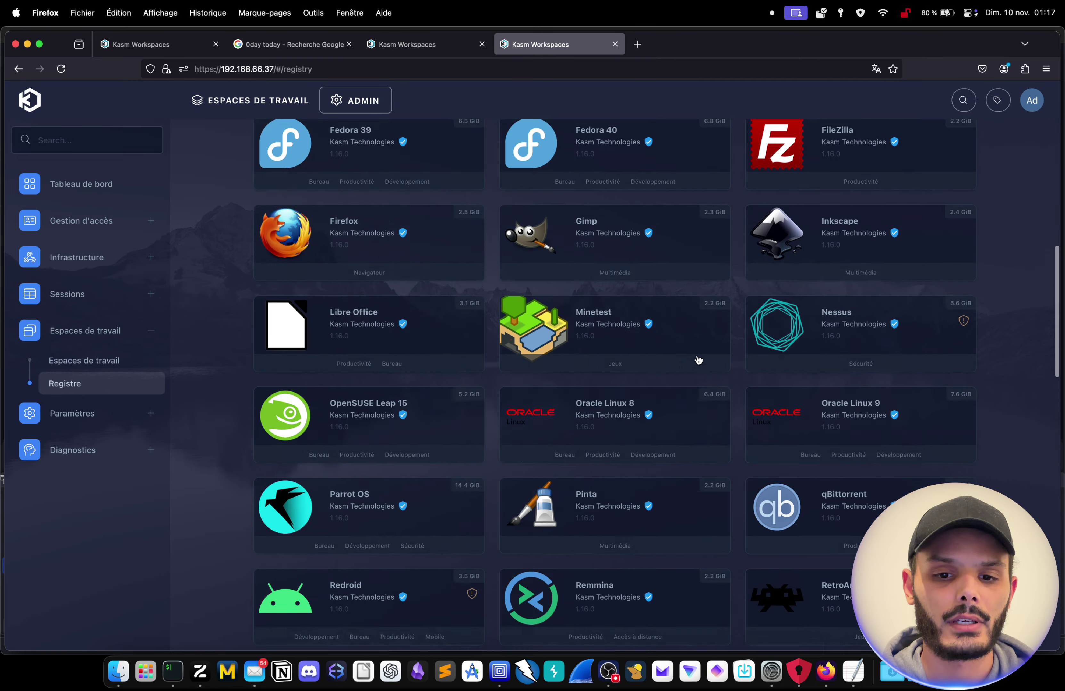
{"action": "scroll", "coordinate": [698, 360], "scroll_direction": "down", "scroll_amount": 3}
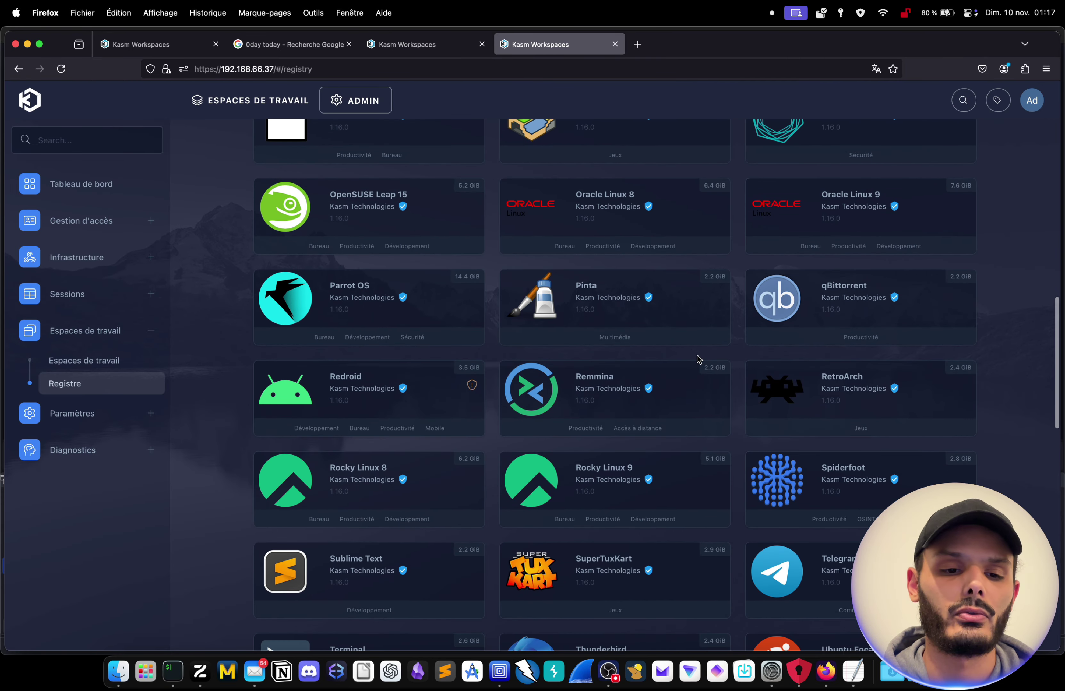
{"action": "scroll", "coordinate": [697, 359], "scroll_direction": "down", "scroll_amount": 3}
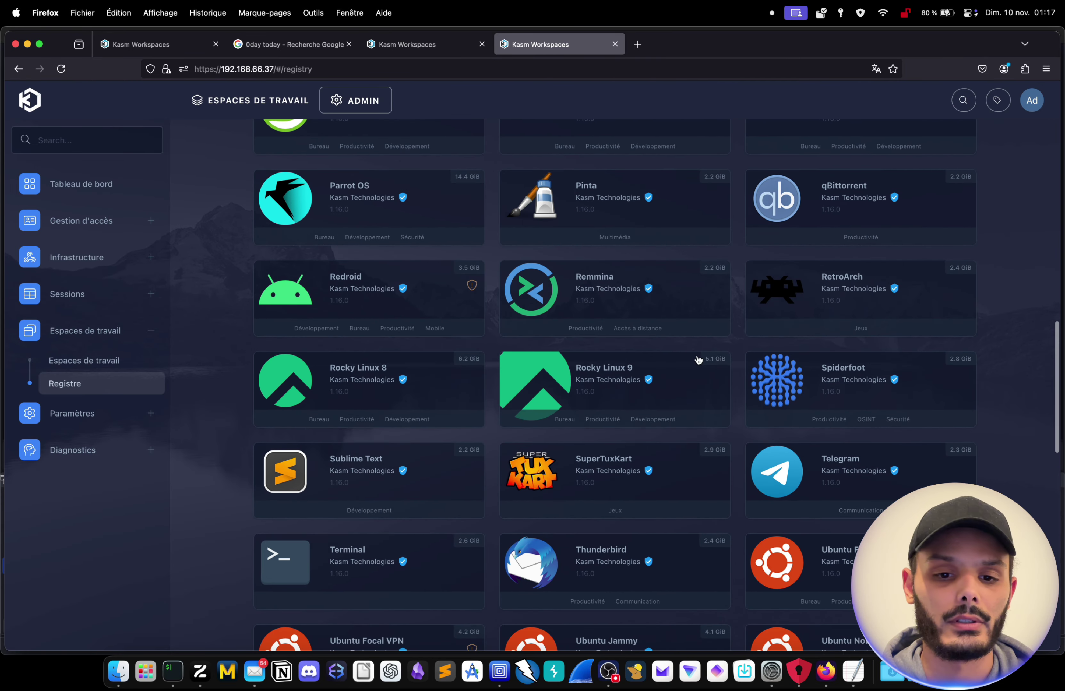
{"action": "scroll", "coordinate": [697, 360], "scroll_direction": "down", "scroll_amount": 3}
{"action": "scroll", "coordinate": [698, 359], "scroll_direction": "up", "scroll_amount": 15}
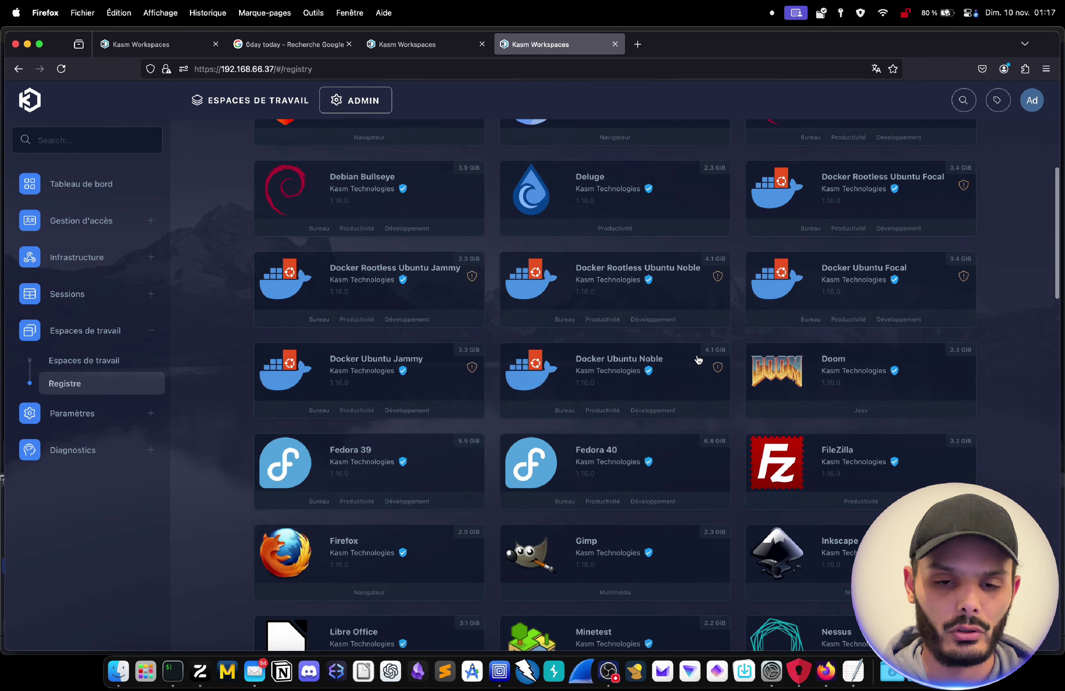
{"action": "scroll", "coordinate": [698, 359], "scroll_direction": "up", "scroll_amount": 8}
{"action": "left_click", "coordinate": [548, 193]}
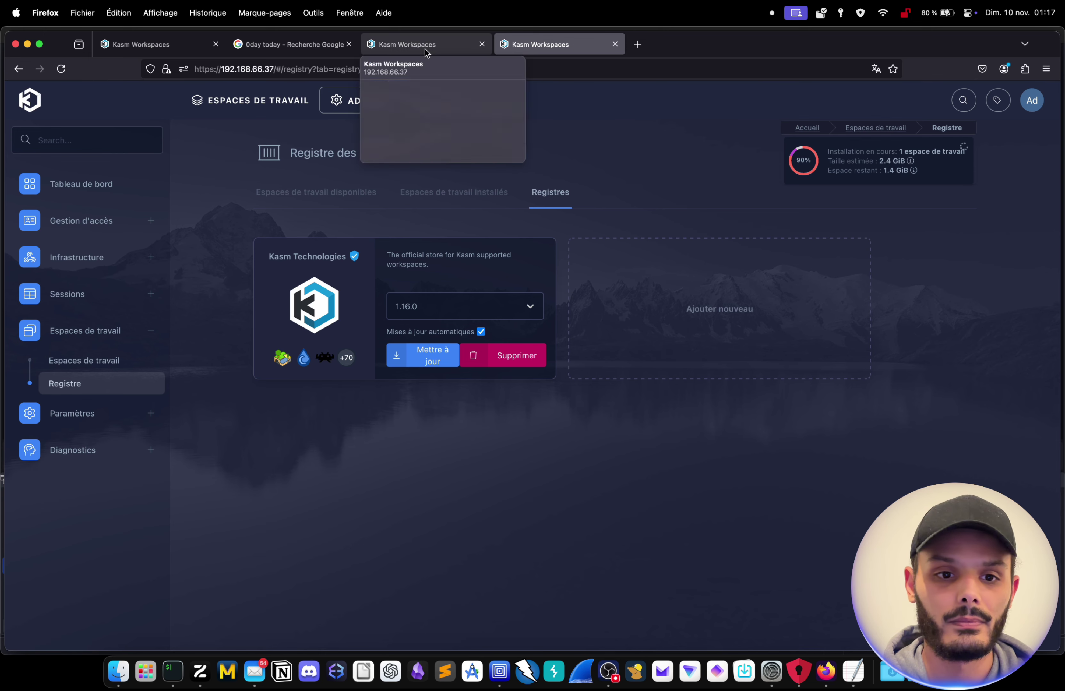
Step: Close the 0day search tab, search the web for "kasmregistry linuxserver io" in a new tab, and open the linuxserver.io workspace registry
{"action": "left_click", "coordinate": [349, 44]}
{"action": "left_click", "coordinate": [505, 44]}
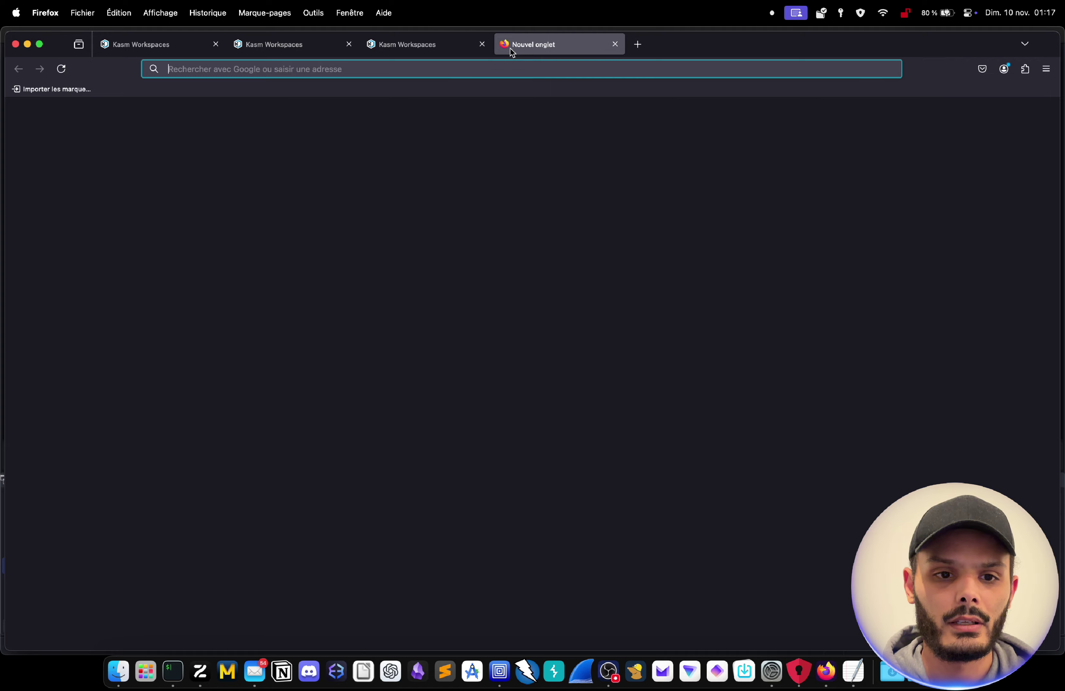
{"action": "type", "text": "kas"}
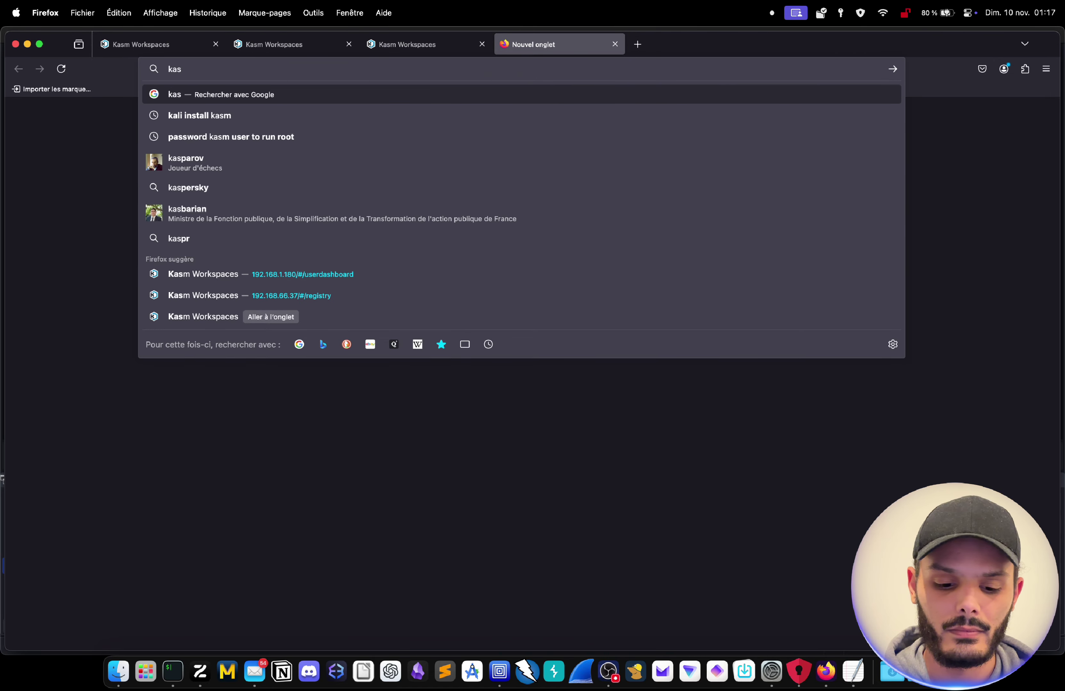
{"action": "type", "text": "mregist"}
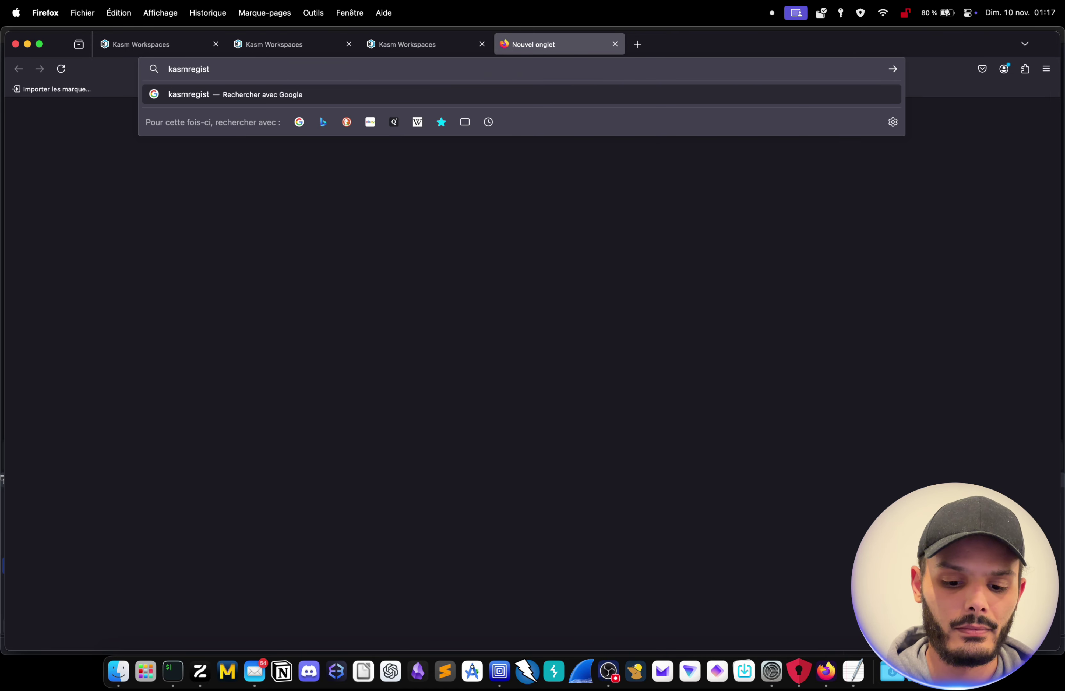
{"action": "type", "text": "ry linu"}
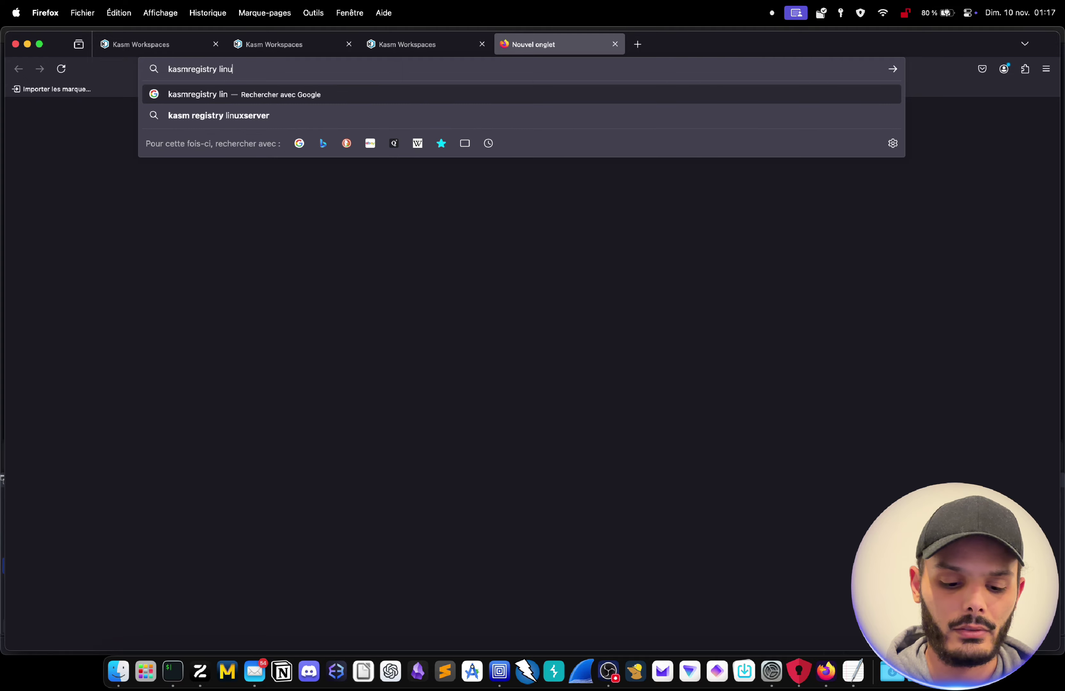
{"action": "type", "text": "xserver io"}
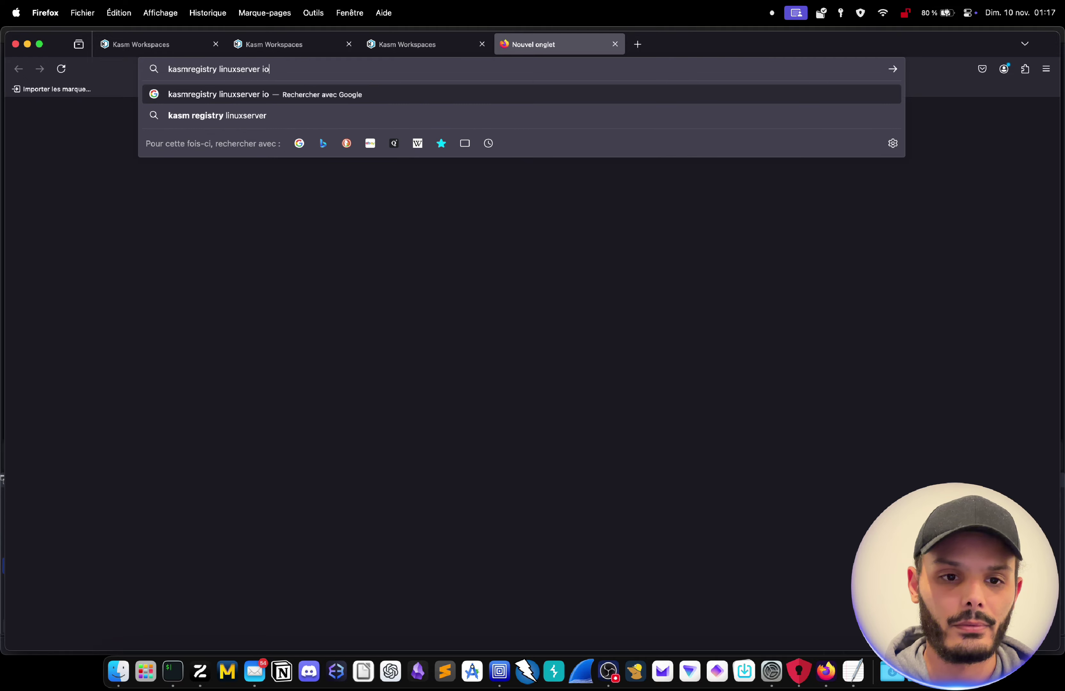
{"action": "key", "text": "Return"}
{"action": "left_click", "coordinate": [252, 235]}
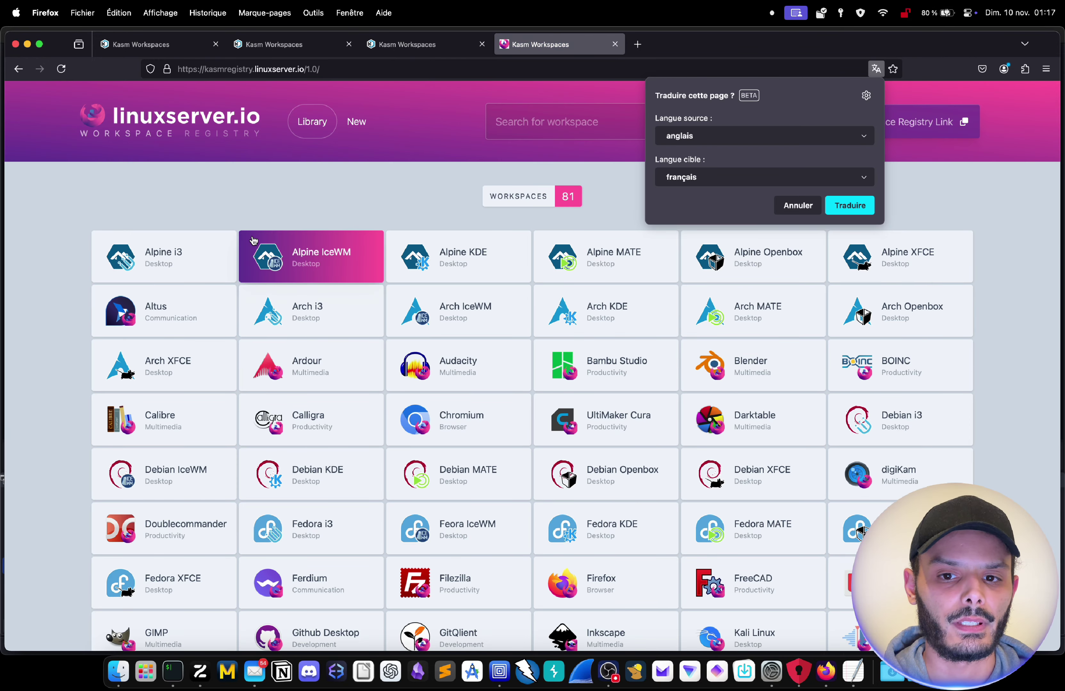
Step: Dismiss the page translation offer, skim the linuxserver.io workspace library, and copy its Workspace Registry Link
{"action": "left_click", "coordinate": [801, 211]}
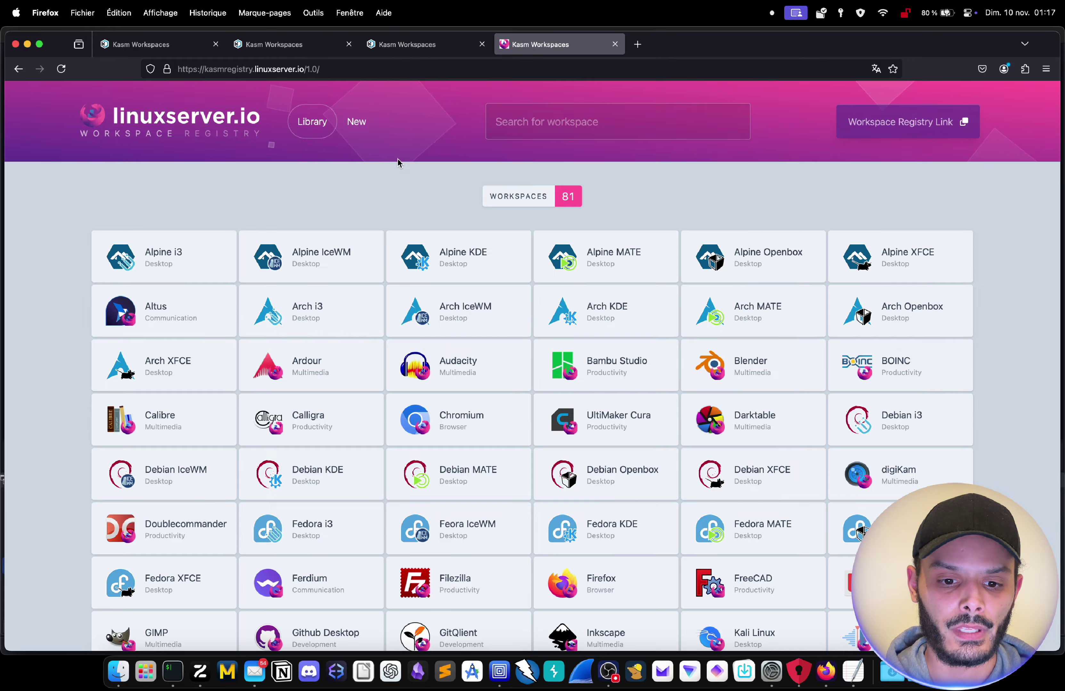
{"action": "scroll", "coordinate": [395, 333], "scroll_direction": "down", "scroll_amount": 10}
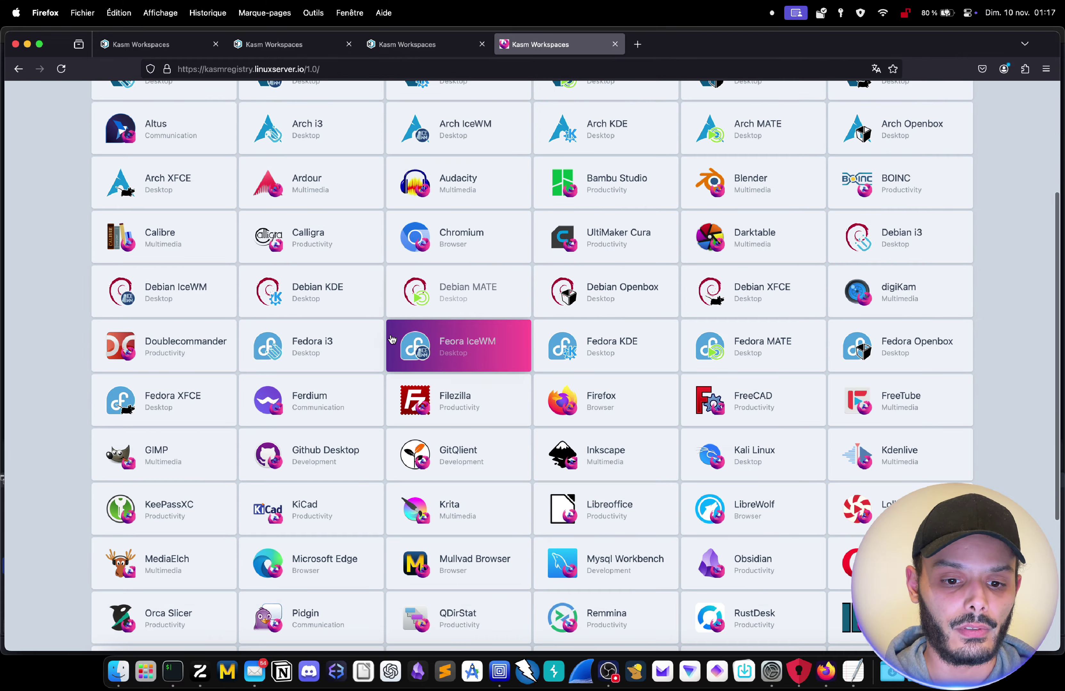
{"action": "scroll", "coordinate": [391, 340], "scroll_direction": "up", "scroll_amount": 10}
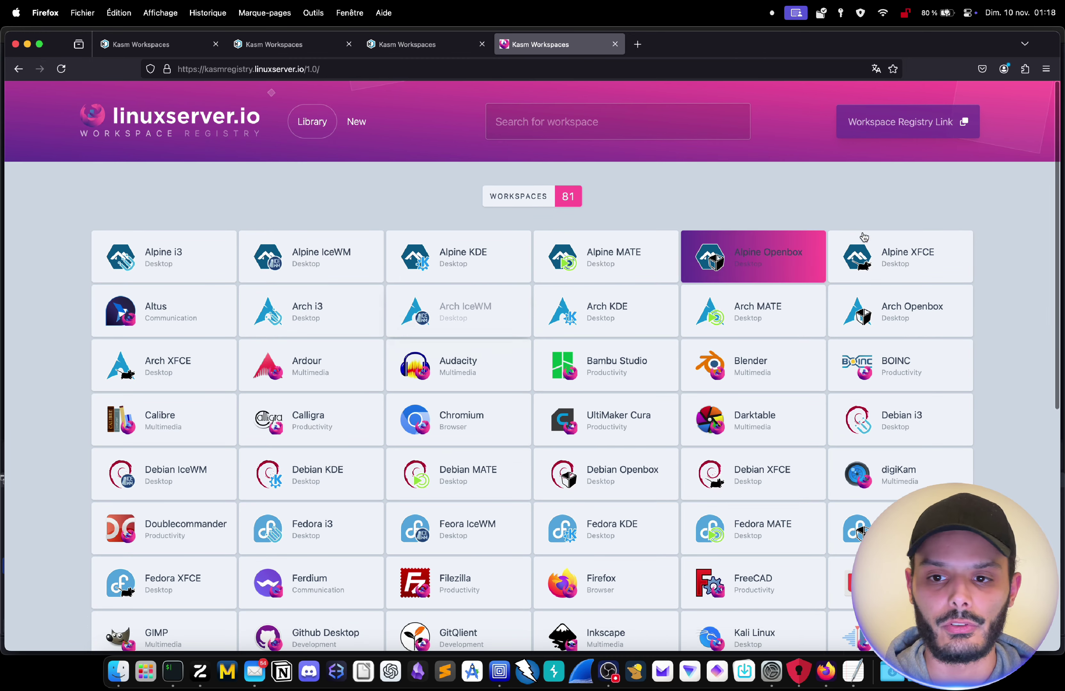
{"action": "left_click", "coordinate": [883, 120]}
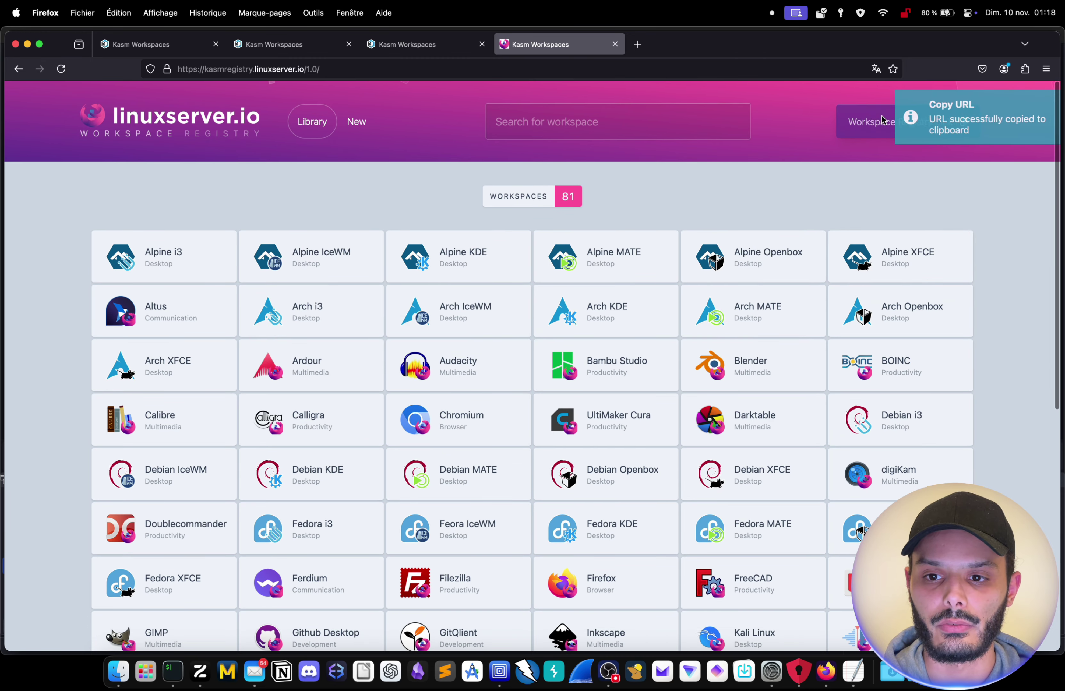
{"action": "left_click", "coordinate": [430, 48]}
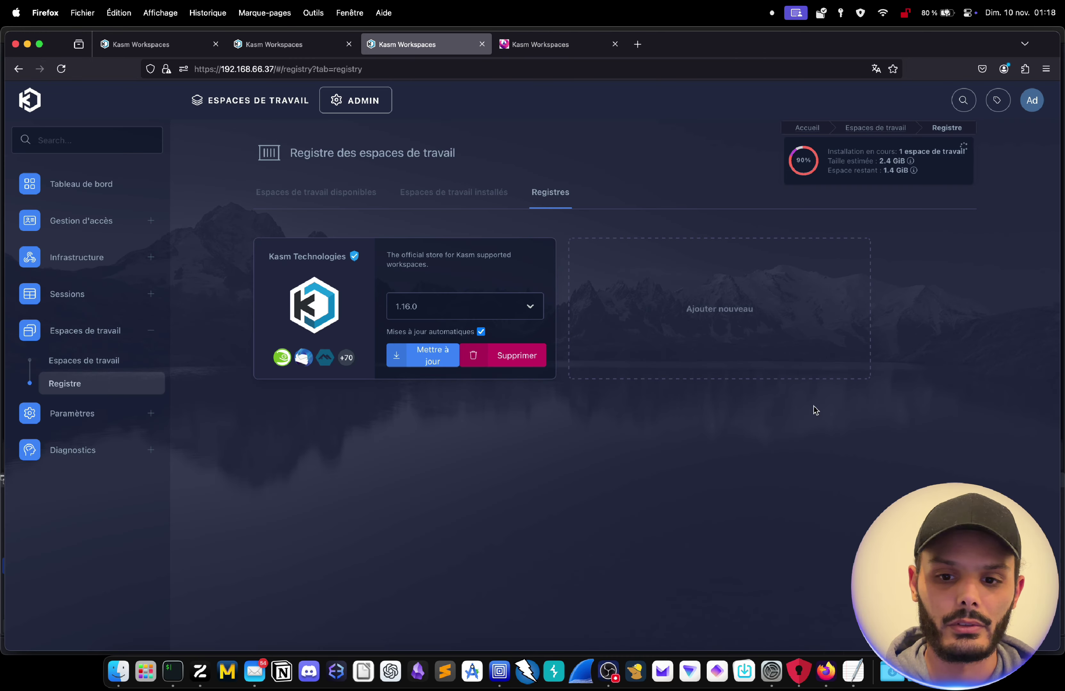
{"action": "left_click", "coordinate": [759, 328]}
{"action": "left_click", "coordinate": [715, 301]}
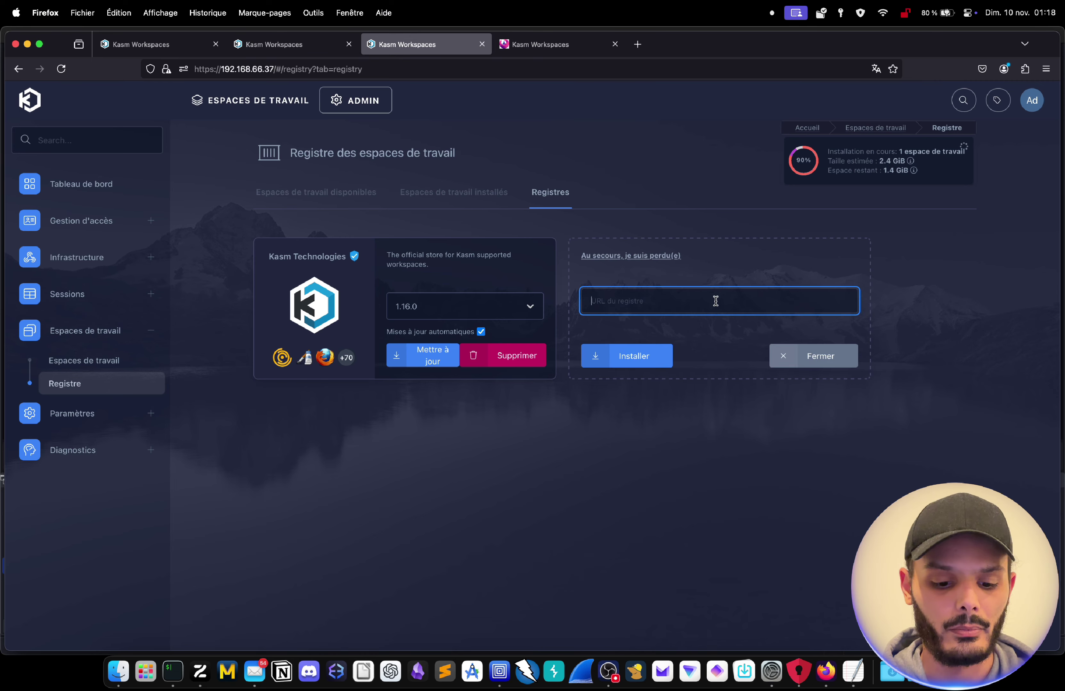
{"action": "key", "text": "super+v"}
{"action": "left_click", "coordinate": [654, 355]}
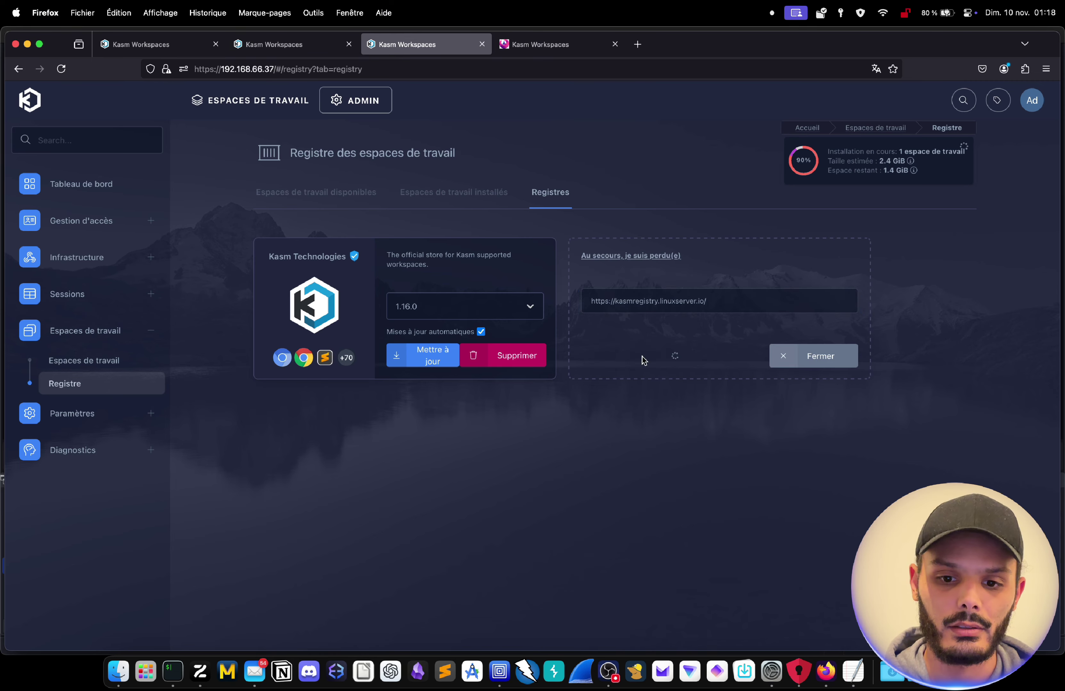